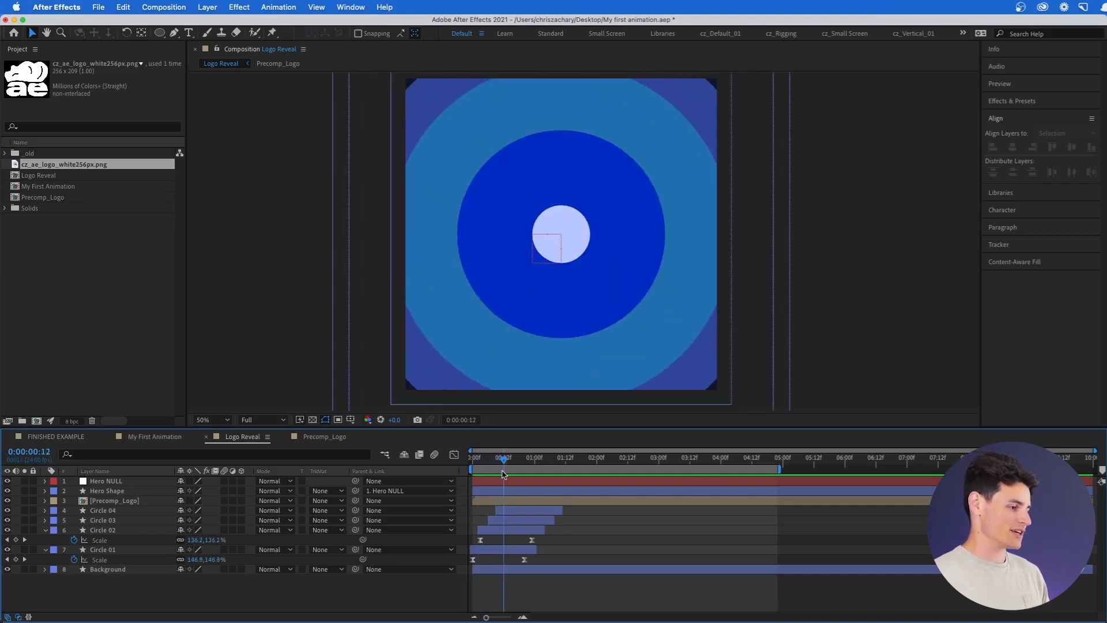
- Save the project and move the current time to 0:00:00:19
key("super+s")
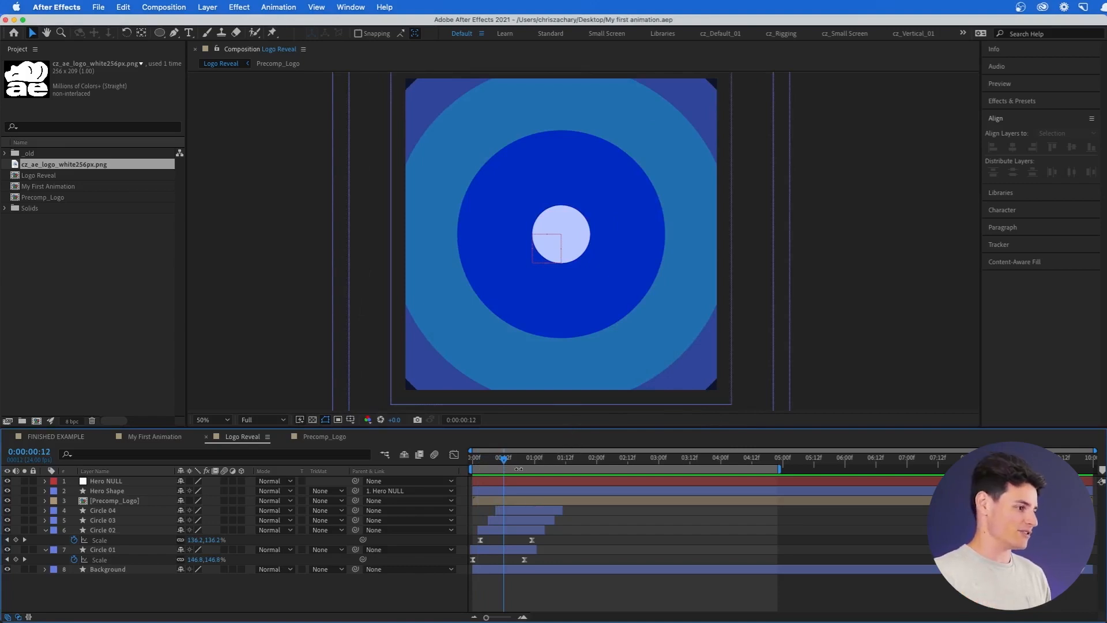
mouse_move(517, 466)
left_mouse_down()
mouse_move(507, 467)
mouse_move(672, 468)
mouse_move(522, 459)
left_mouse_up()
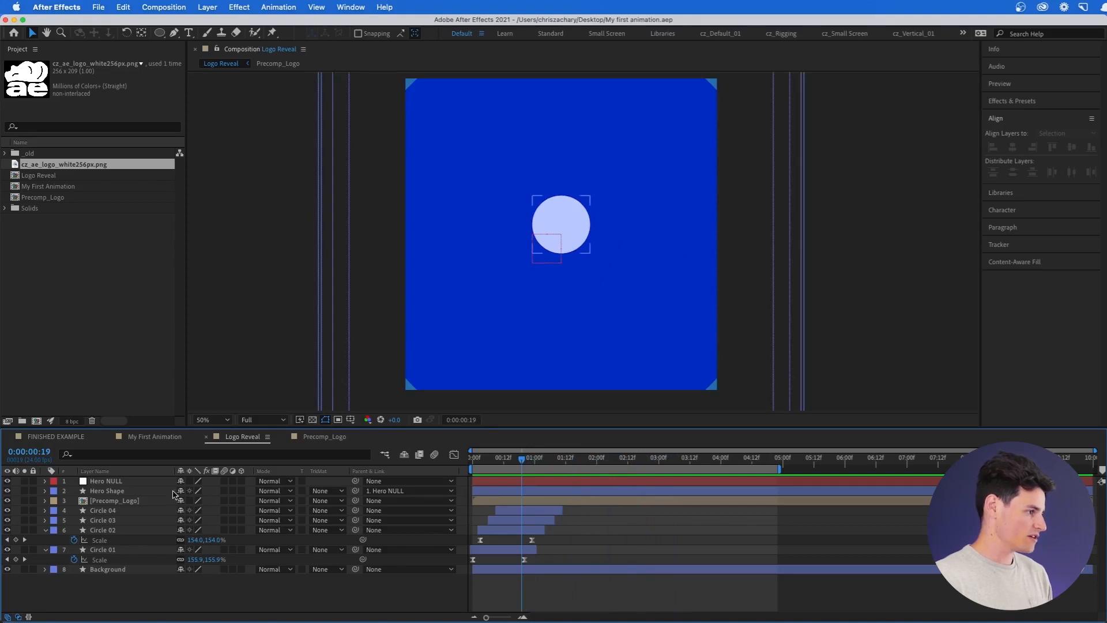
- Apply a Gradient Overlay layer style to the Hero Shape layer
right_click(149, 491)
key("Escape")
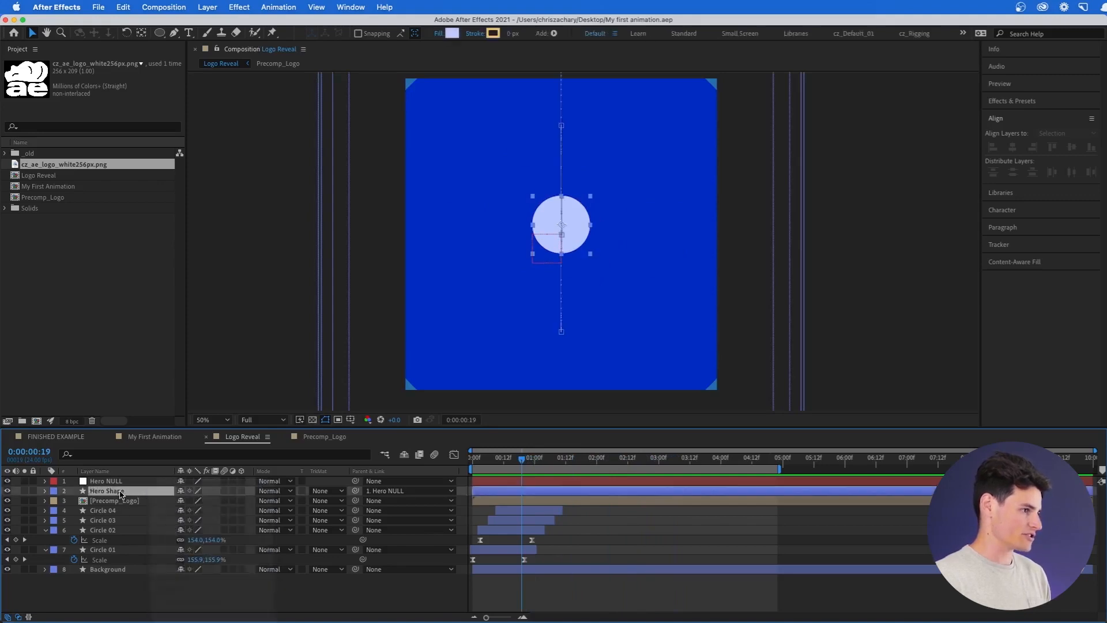
key("slash")
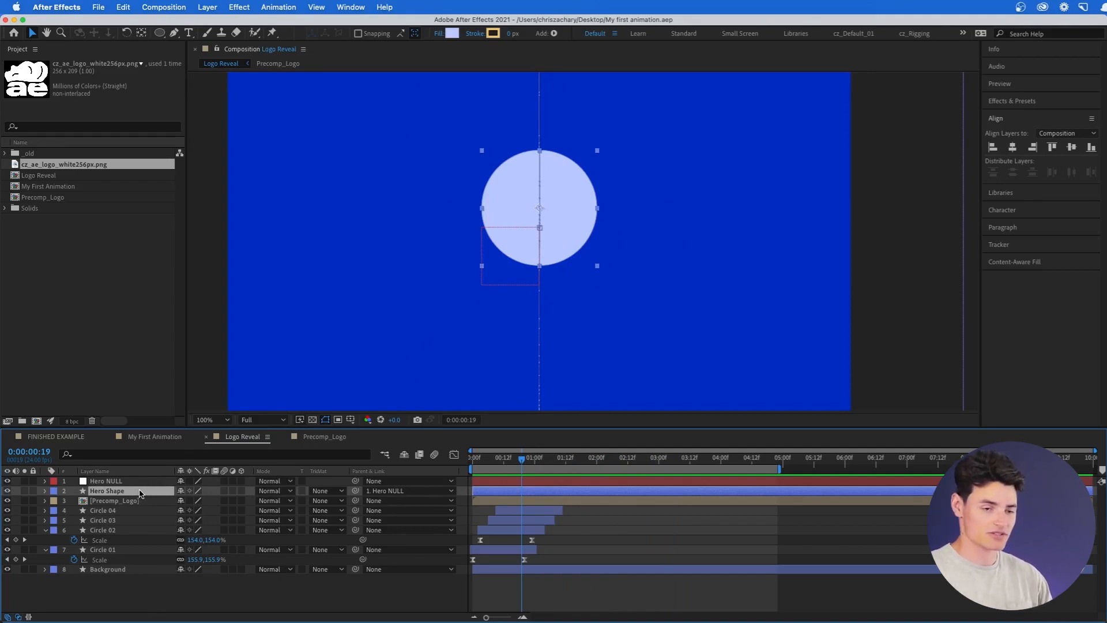
right_click(146, 493)
left_click(131, 493)
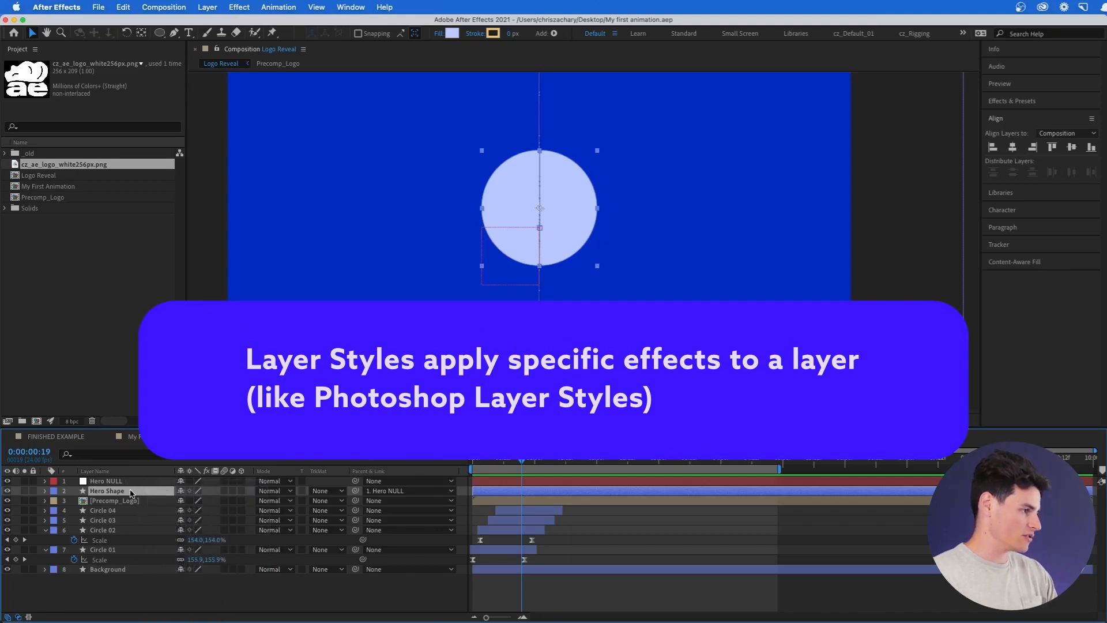
right_click(131, 494)
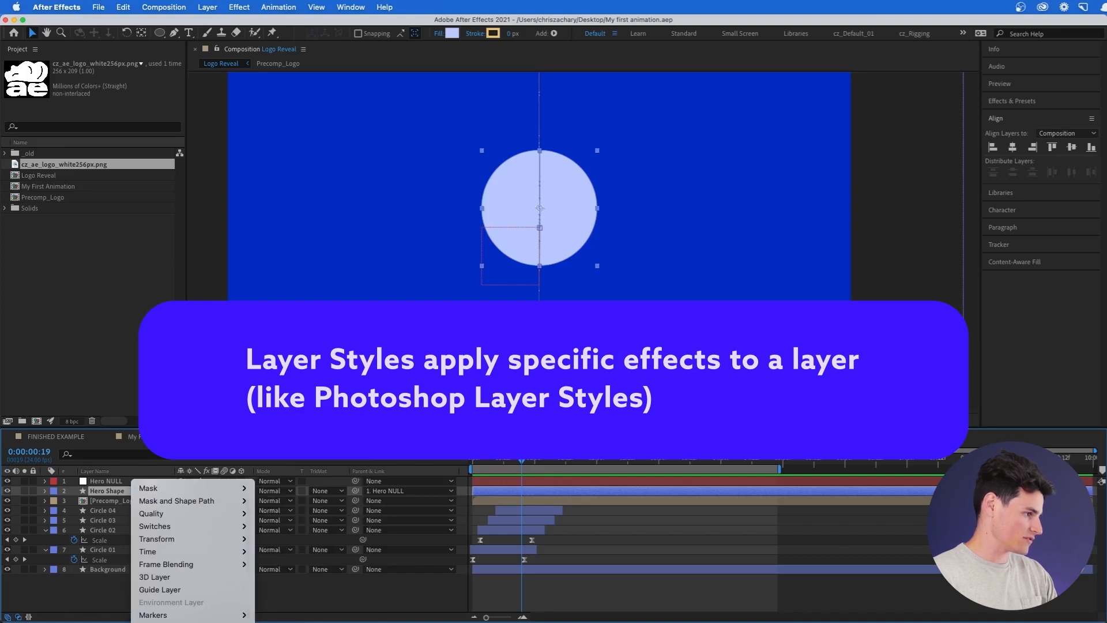
left_click(221, 4)
left_click(211, 6)
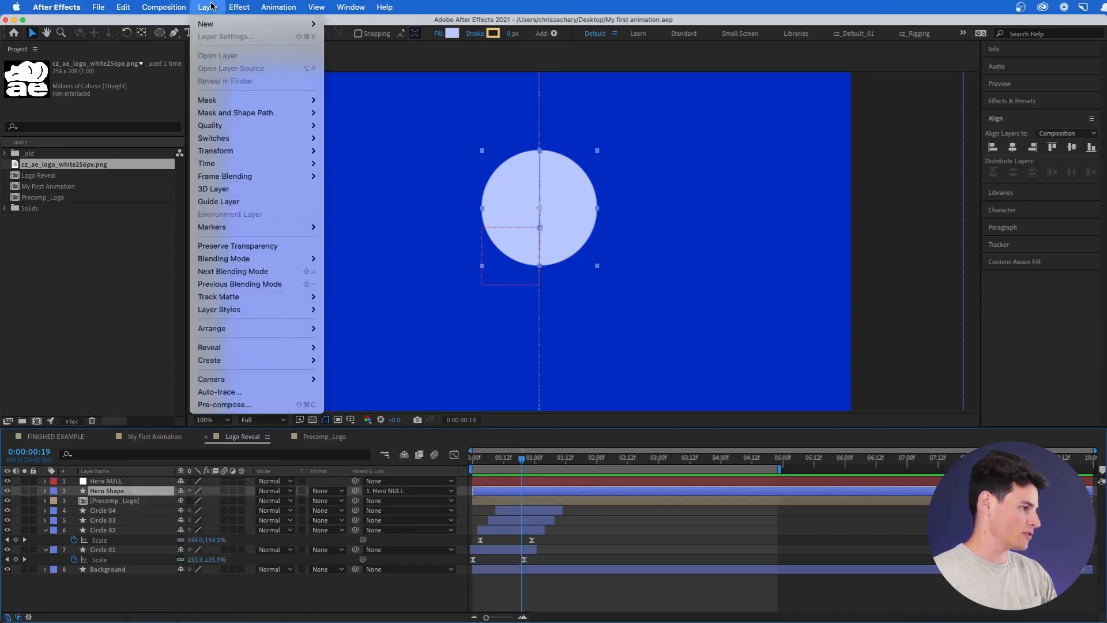
mouse_move(287, 309)
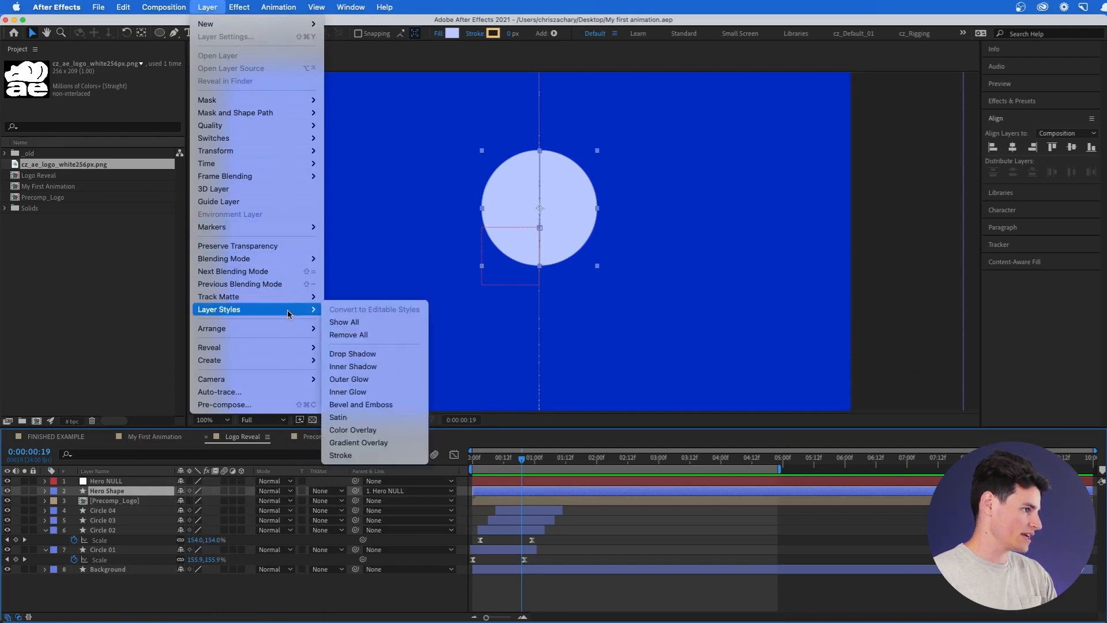
left_click(417, 443)
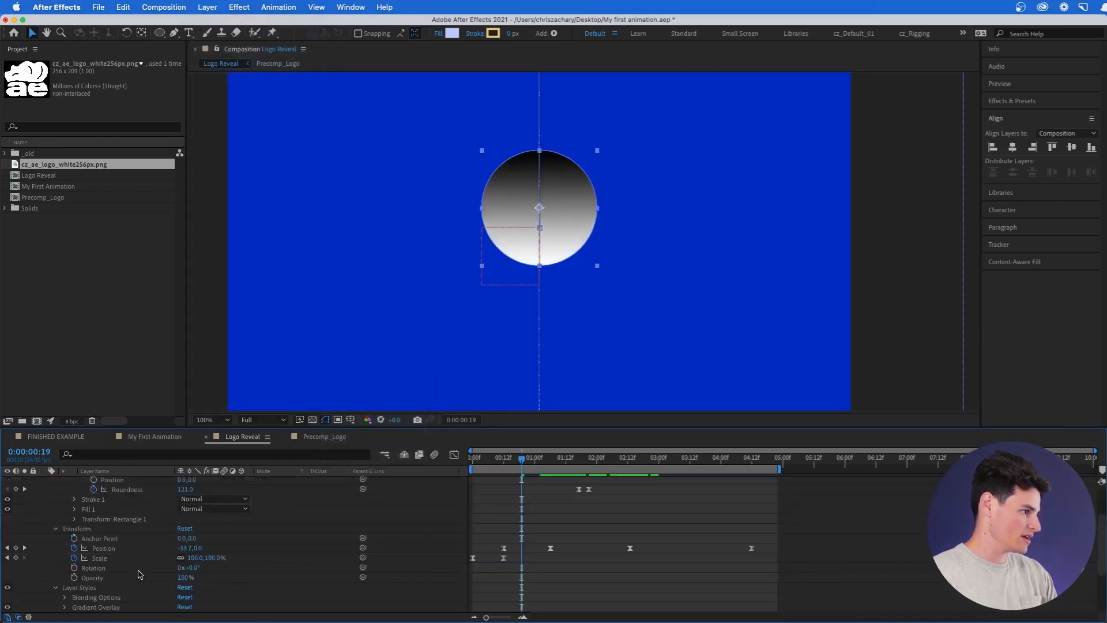
- Scrub through the animation to check how the gradient behaves as the hero shape moves and rotates, stopping at 0:00:02:04
scroll(139, 574, "up", 5)
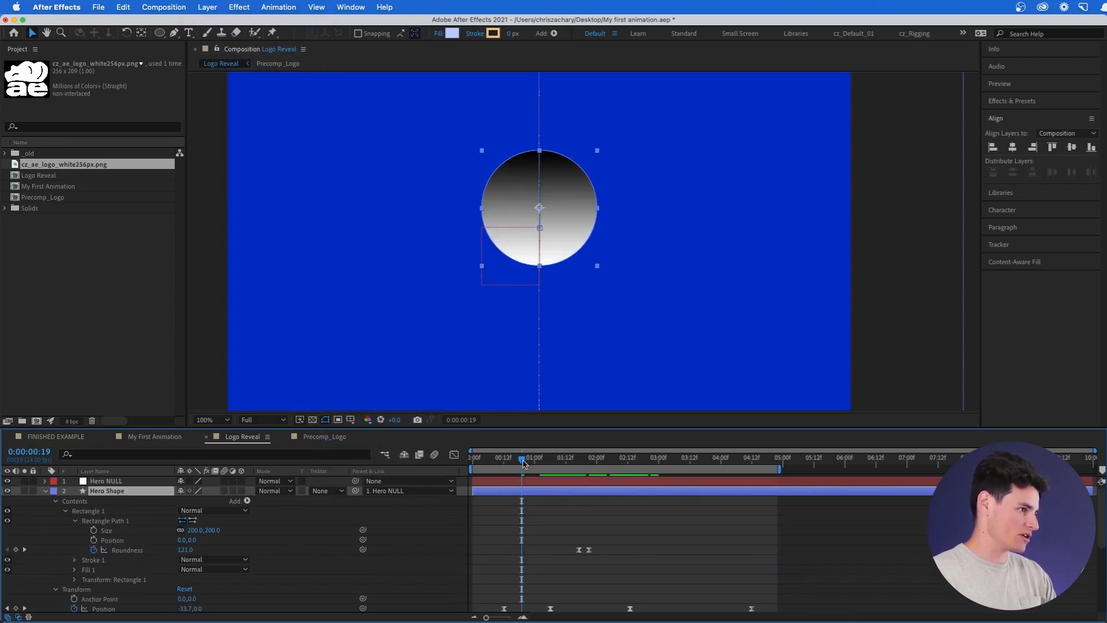
left_click_drag(523, 459, 628, 461)
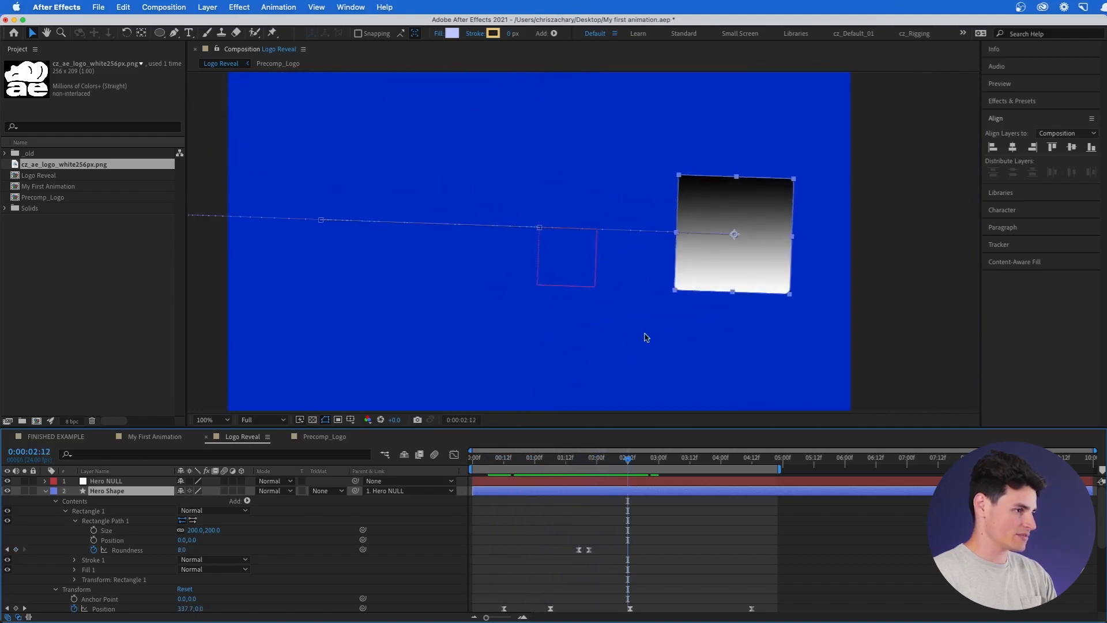
scroll(644, 336, "down", 1)
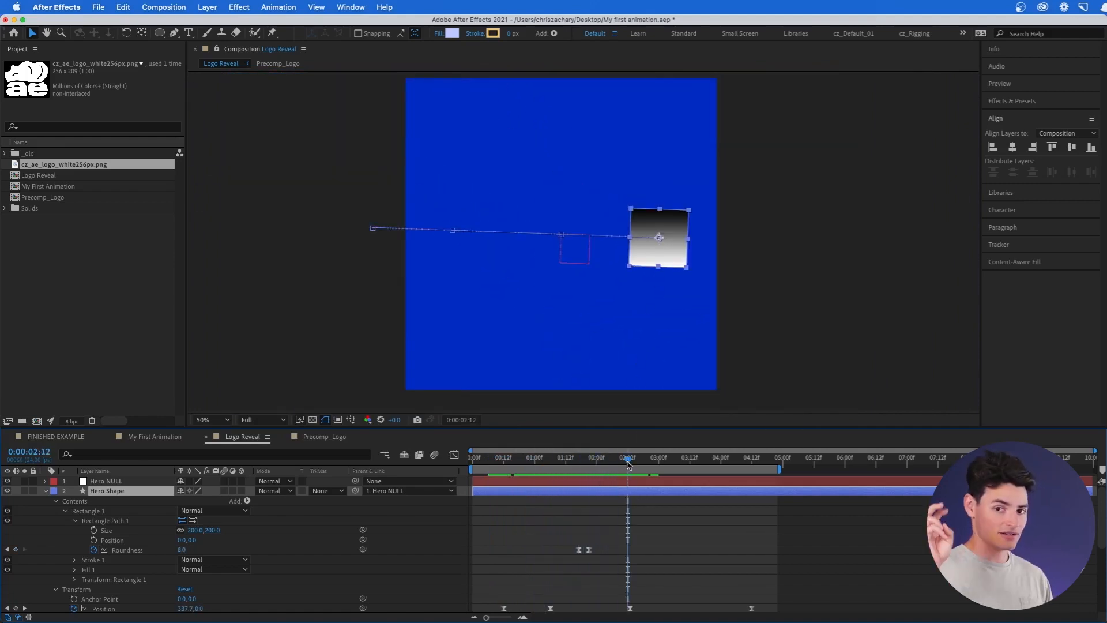
left_click_drag(629, 464, 580, 454)
key("space")
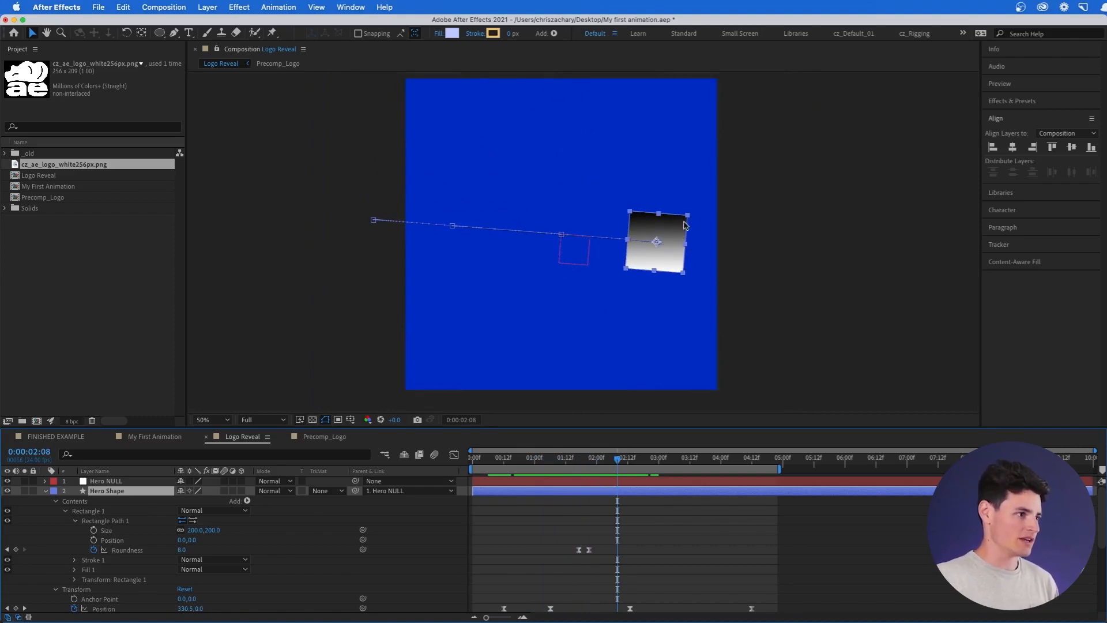
mouse_move(618, 459)
left_mouse_down()
mouse_move(548, 476)
mouse_move(610, 472)
left_mouse_up()
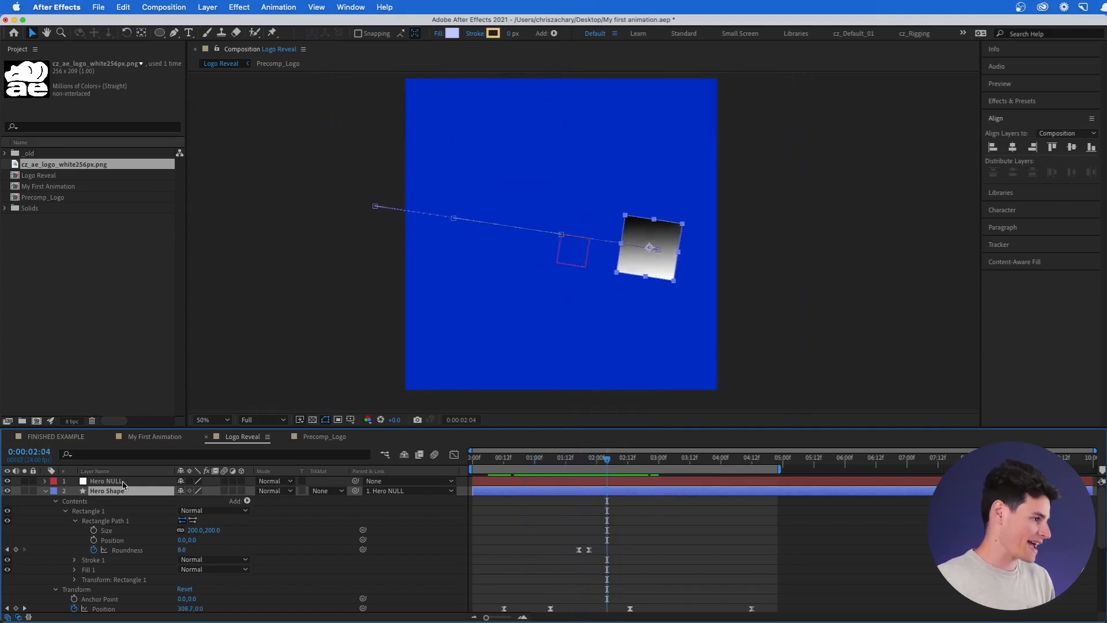
- Collapse the Hero Shape layer's Contents and Transform groups and expand its Gradient Overlay properties
left_click(46, 491)
left_click(46, 490)
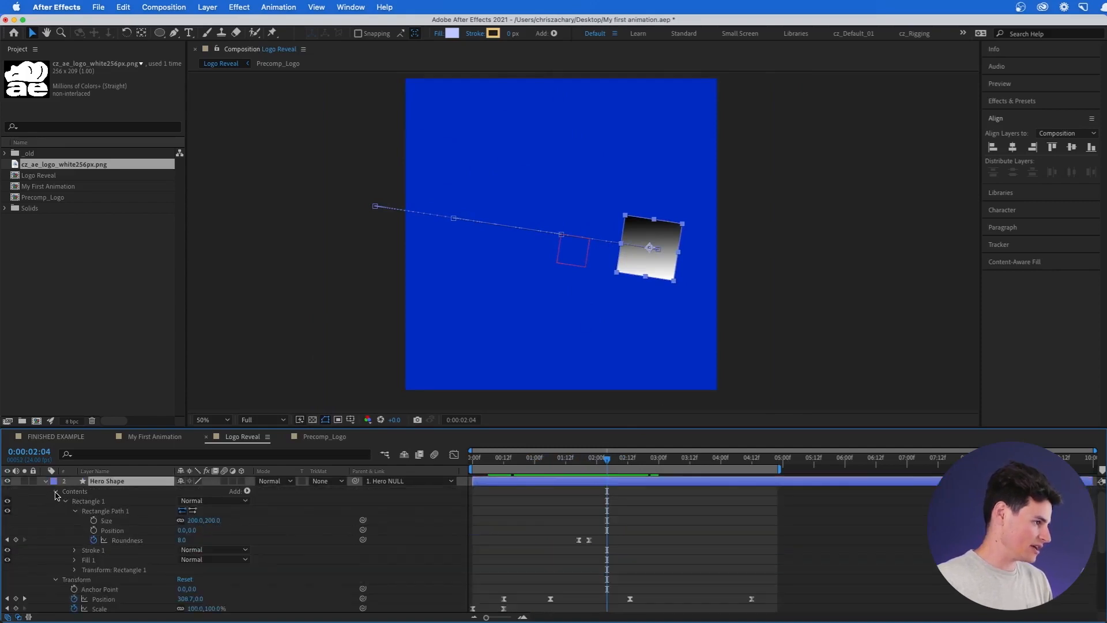
left_click(57, 491)
key("F2")
left_click(56, 501)
left_click(79, 511)
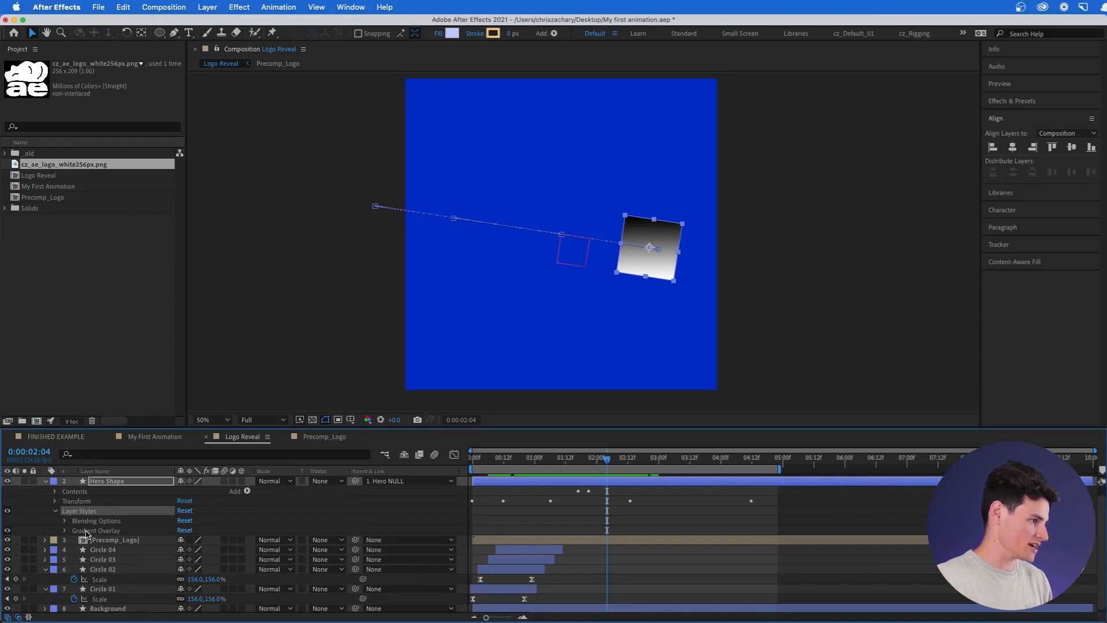
left_click(95, 532)
left_click(64, 531)
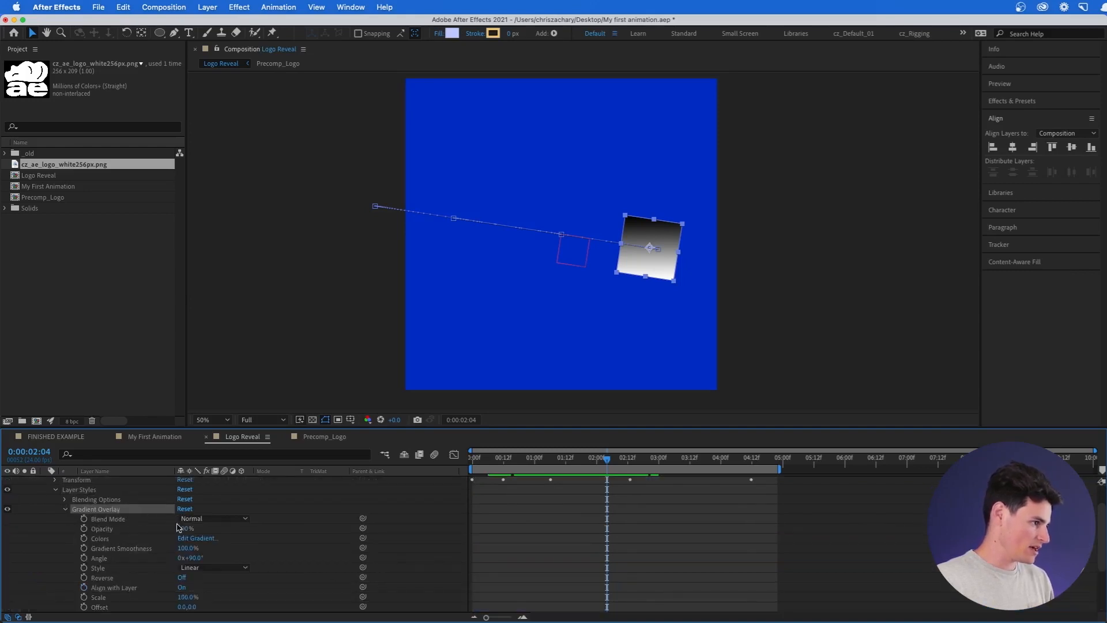
left_click(209, 540)
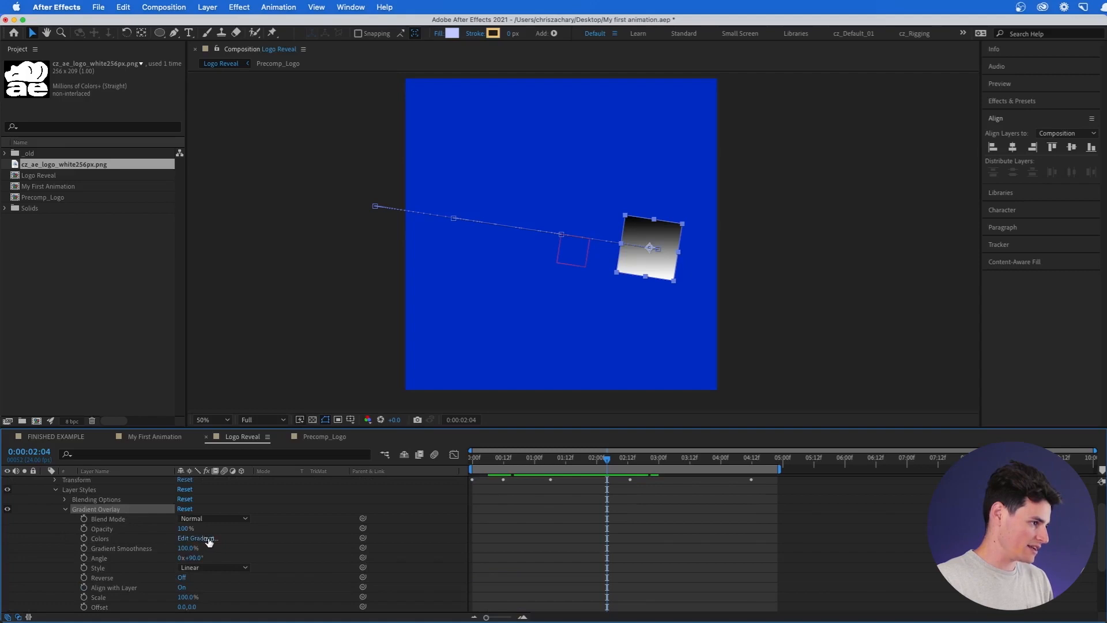
left_click_drag(355, 193, 373, 255)
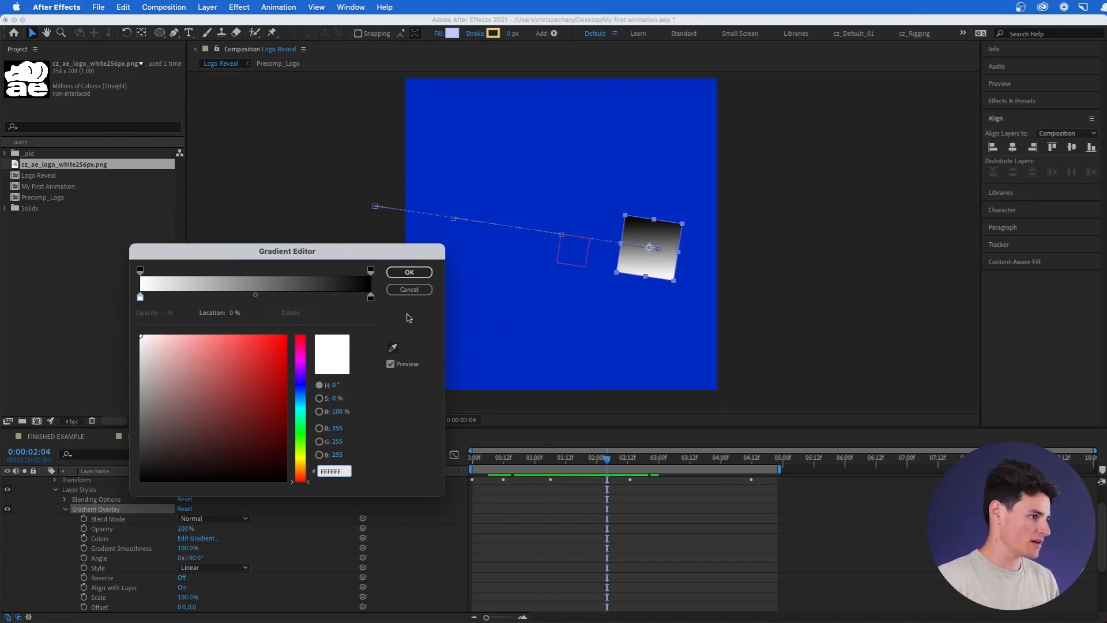
left_click(406, 289)
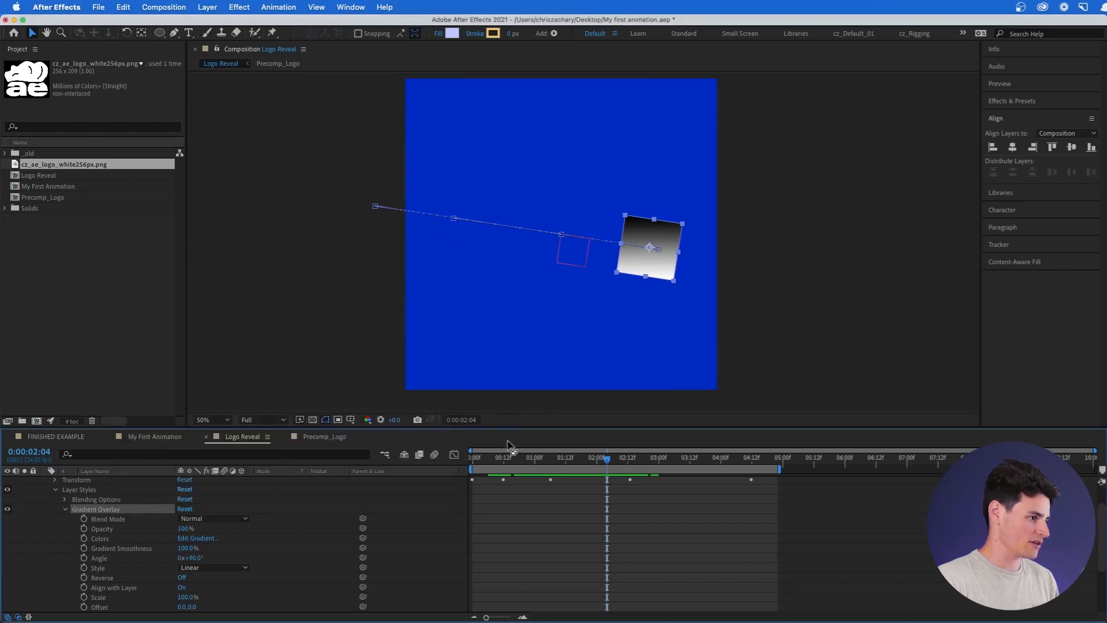
- With the current time at 0:00:00:16, edit the Gradient Overlay colors and change the black end stop to a bright light blue
left_click(506, 458)
left_click_drag(506, 458, 514, 460)
key("period")
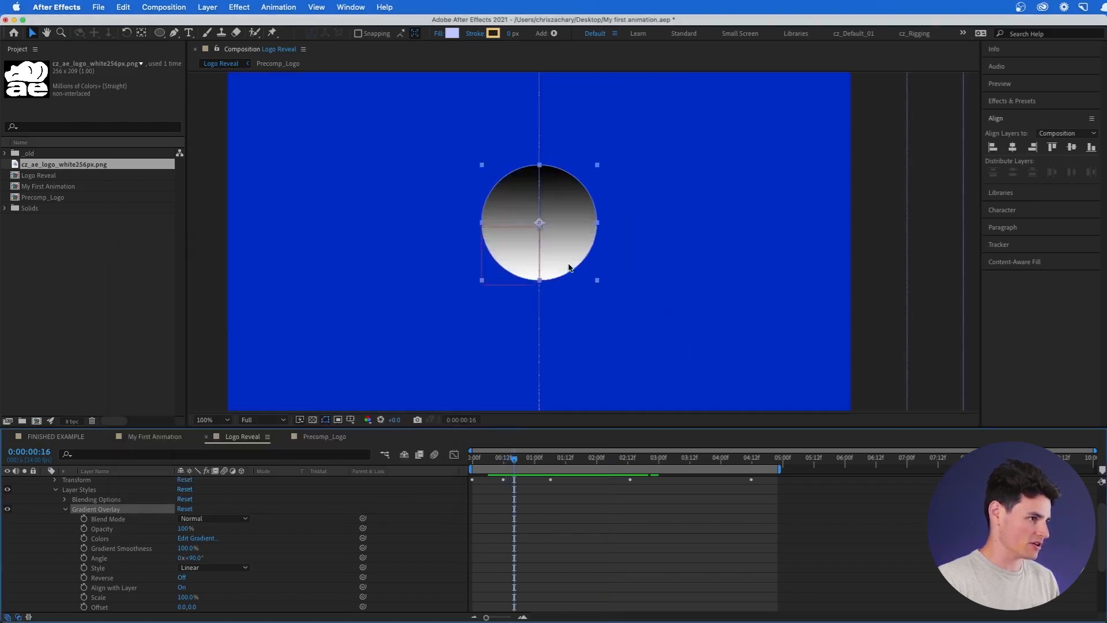
scroll(583, 267, "left", 5)
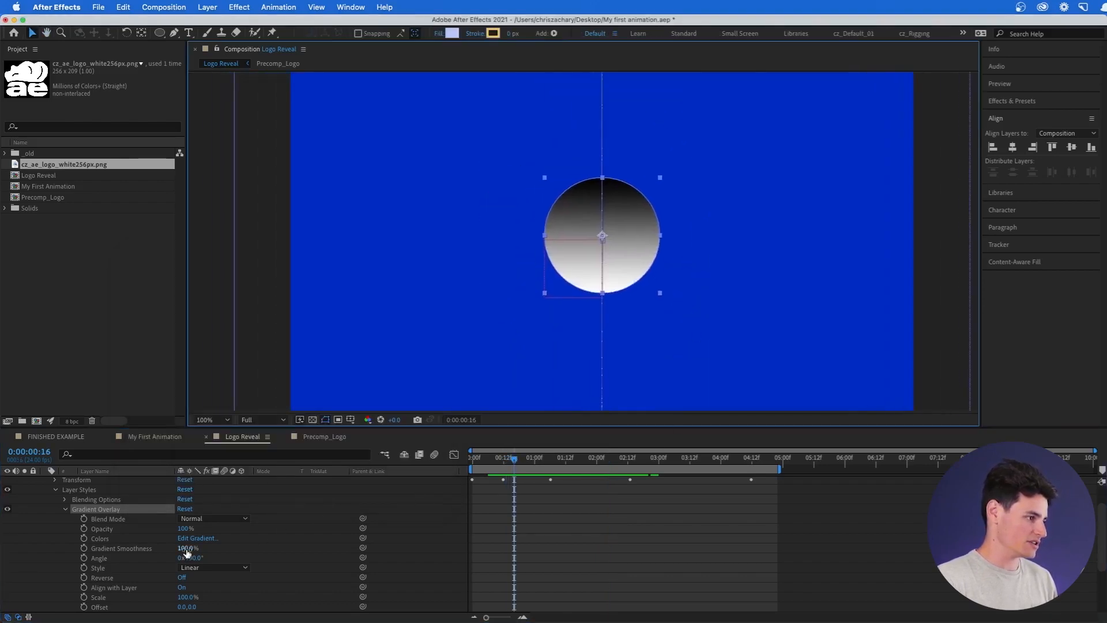
left_click(196, 538)
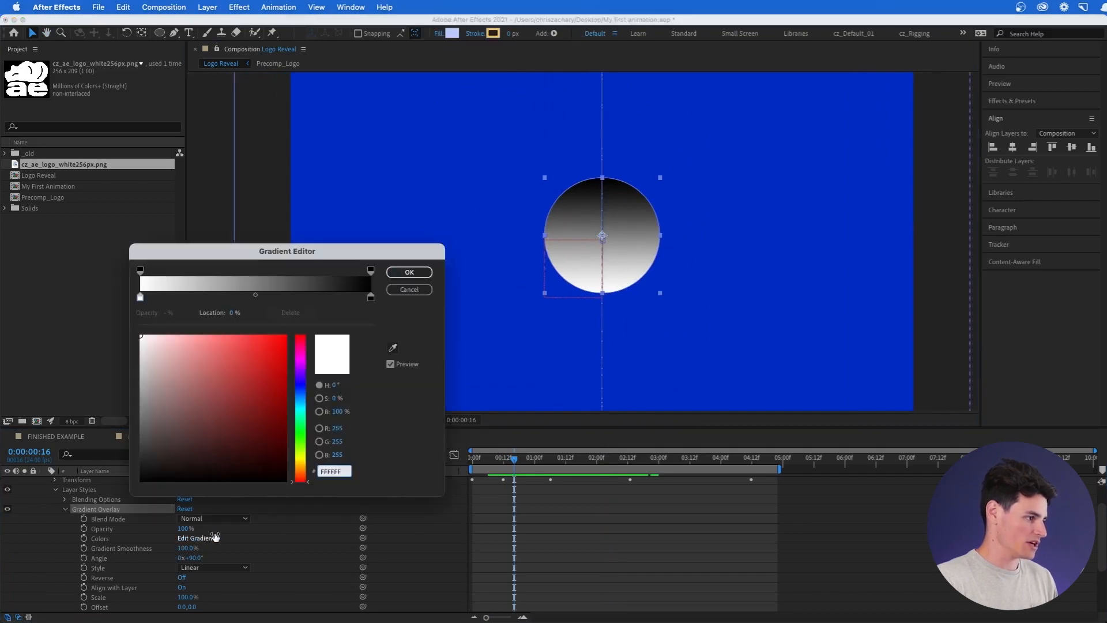
left_click_drag(319, 247, 345, 230)
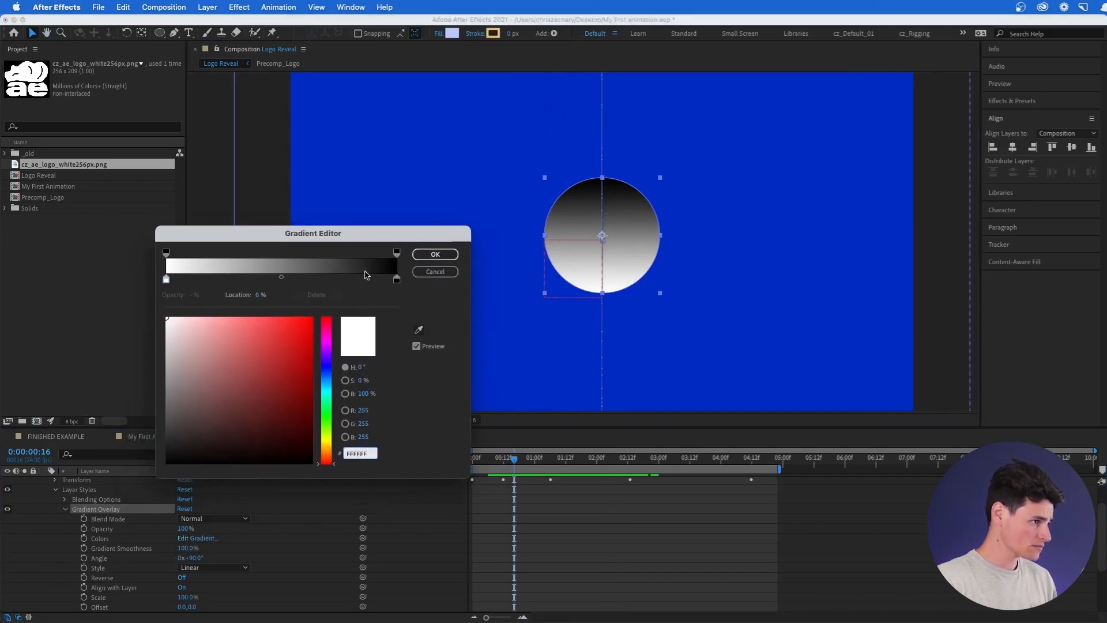
left_click(397, 279)
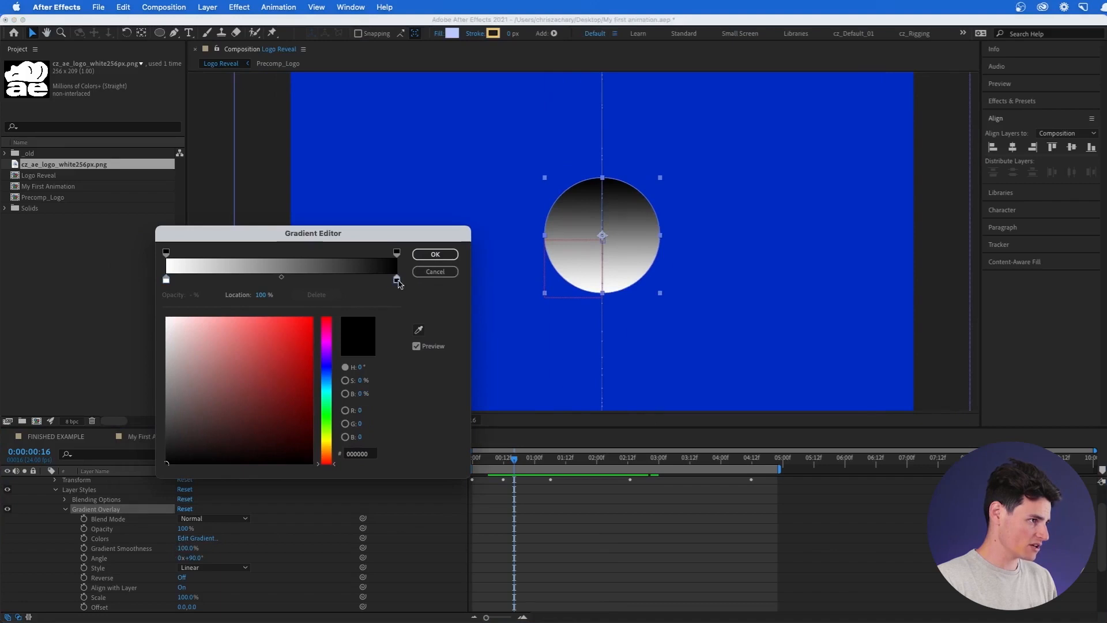
left_click(236, 392)
left_click_drag(236, 392, 181, 339)
left_click(327, 388)
left_click_drag(327, 388, 328, 382)
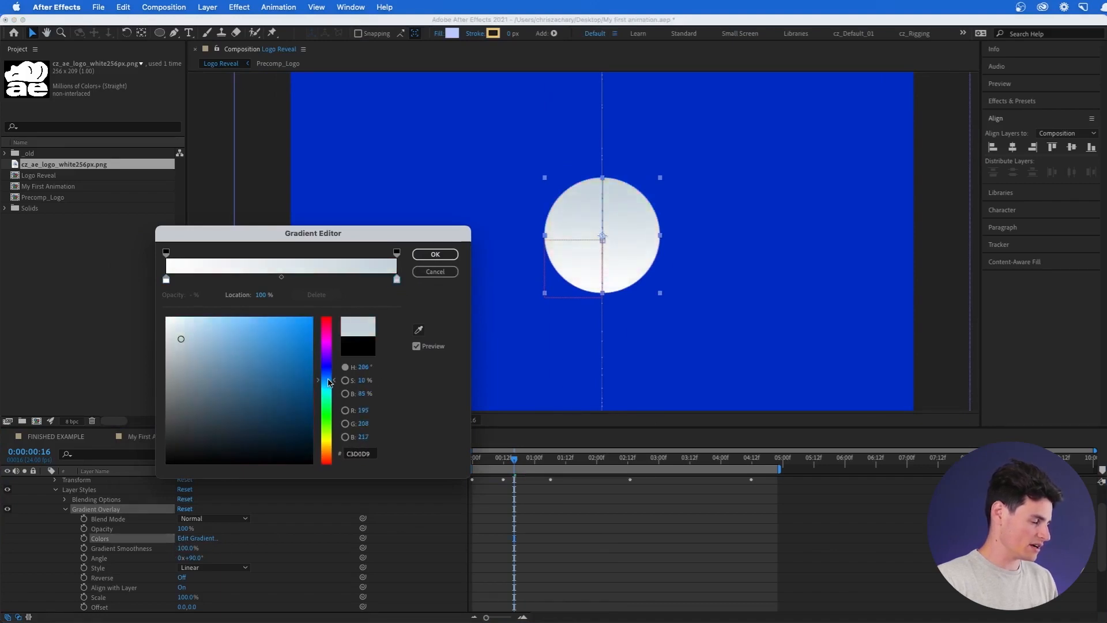
left_click_drag(283, 347, 251, 311)
- Change the gradient's white start stop to a very dark navy blue and accept the gradient
left_click(166, 279)
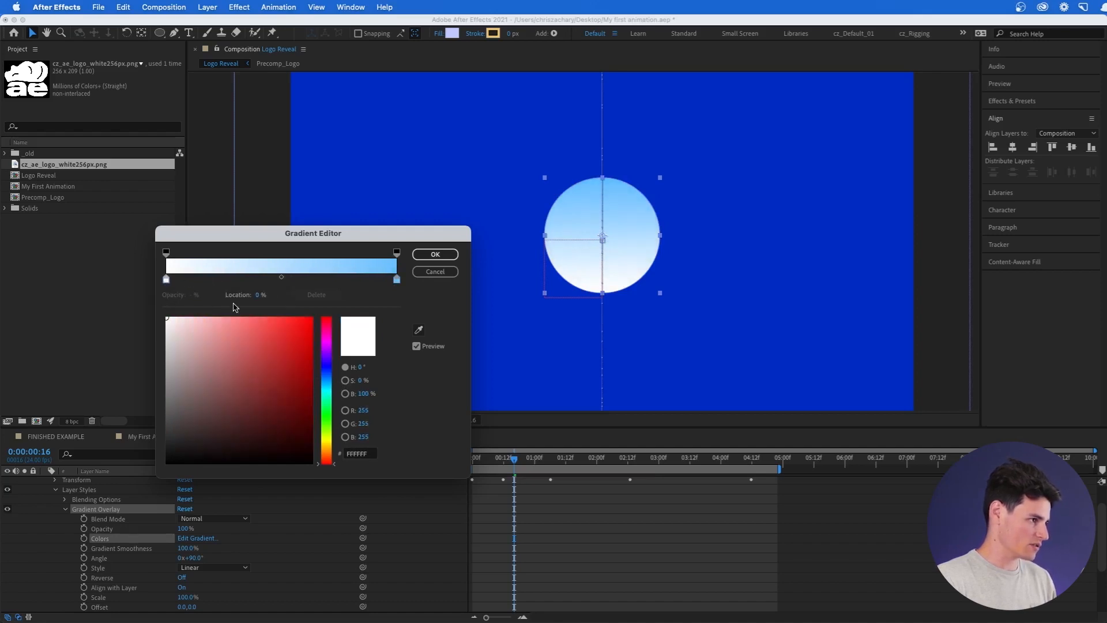
left_click(327, 369)
left_click_drag(309, 385, 288, 437)
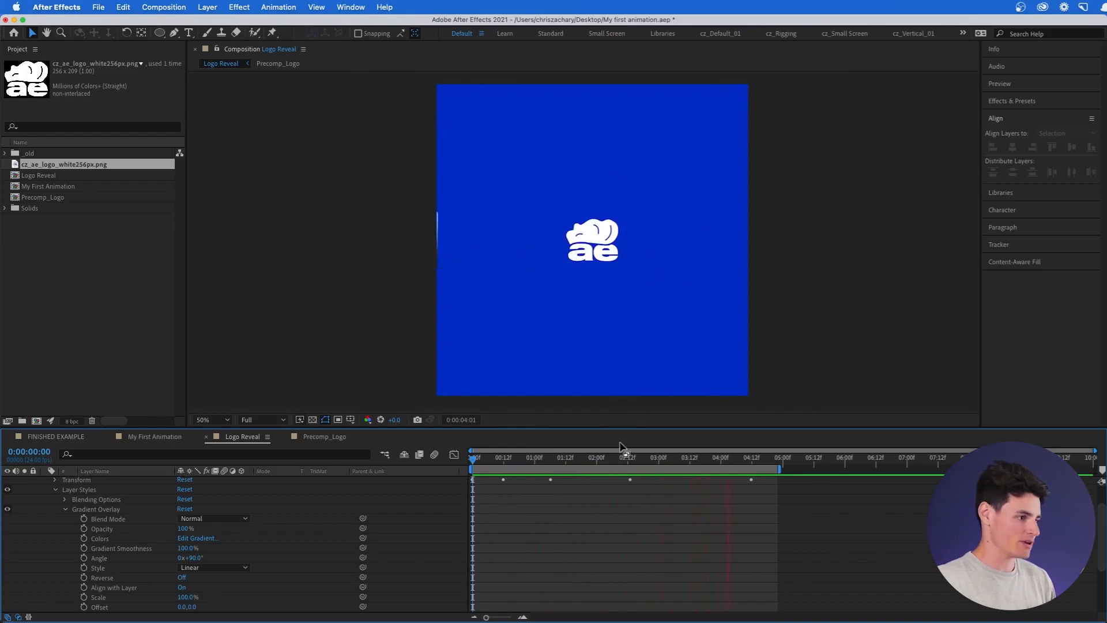
- Check the recolored gradient at different points of the animation, returning to a close view of the circle at 0:00:00:16
left_click(591, 457)
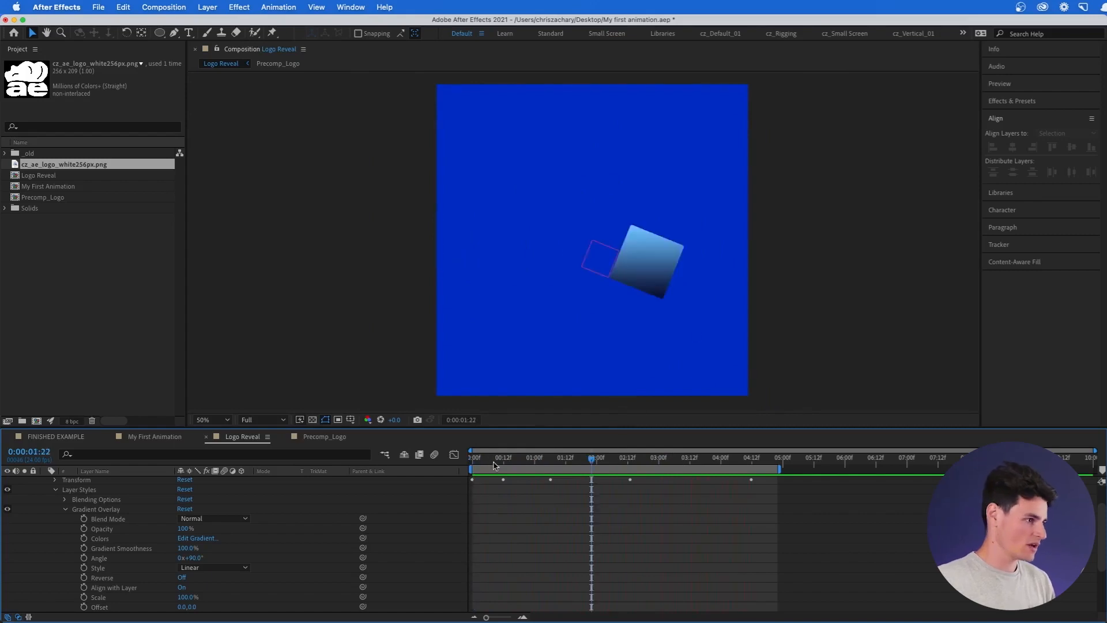
left_click(494, 461)
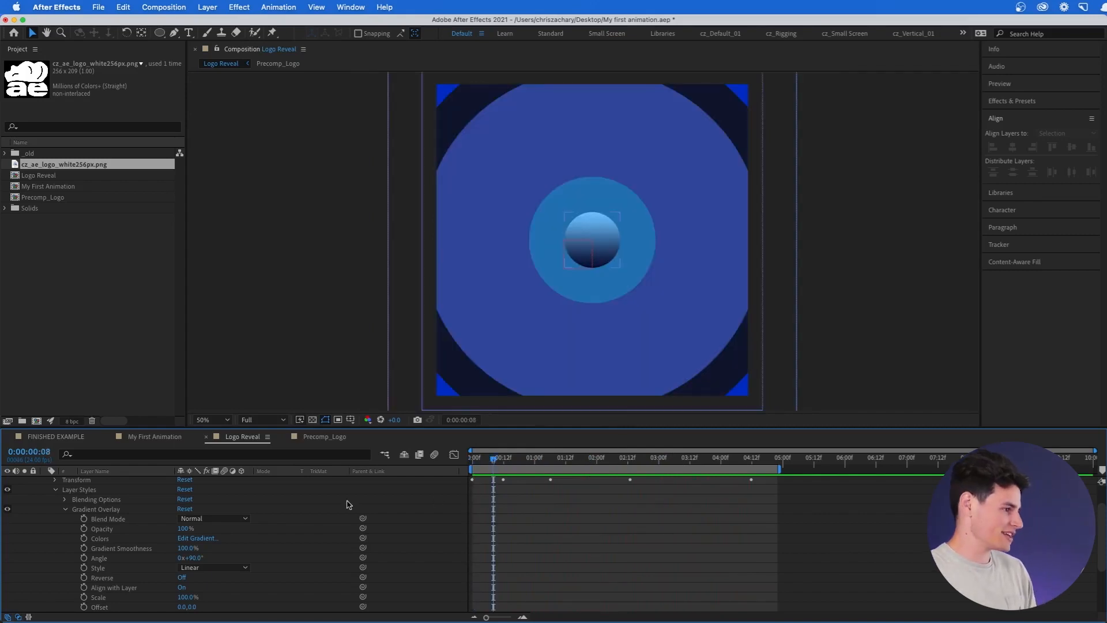
scroll(583, 253, "up", 2)
left_click_drag(531, 465, 513, 465)
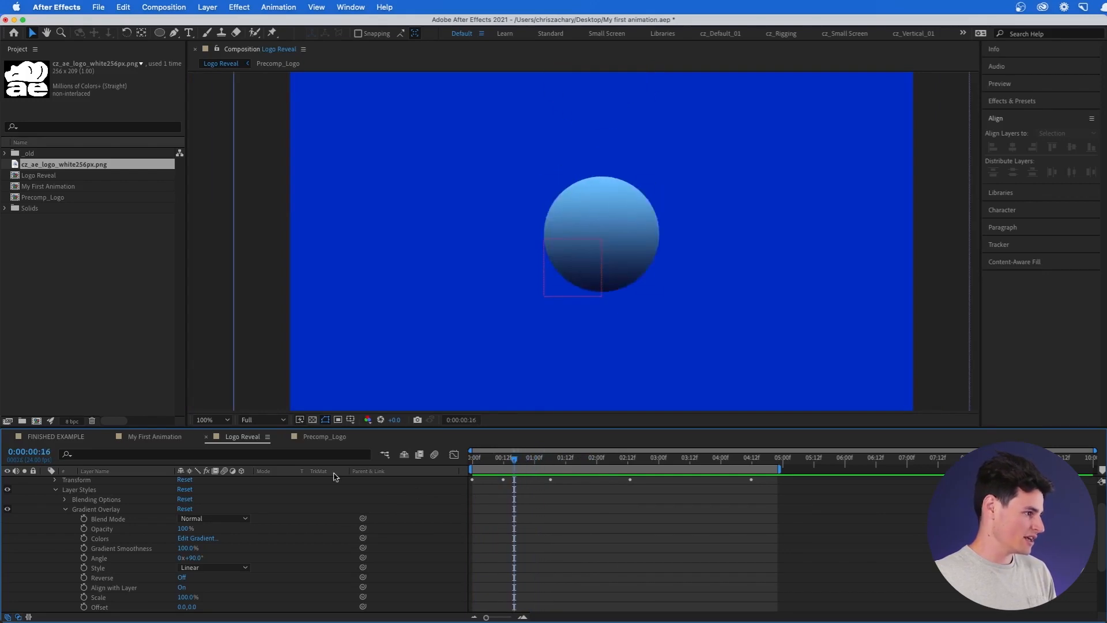
- Set the Gradient Overlay's blend mode to Overlay
left_click(141, 522)
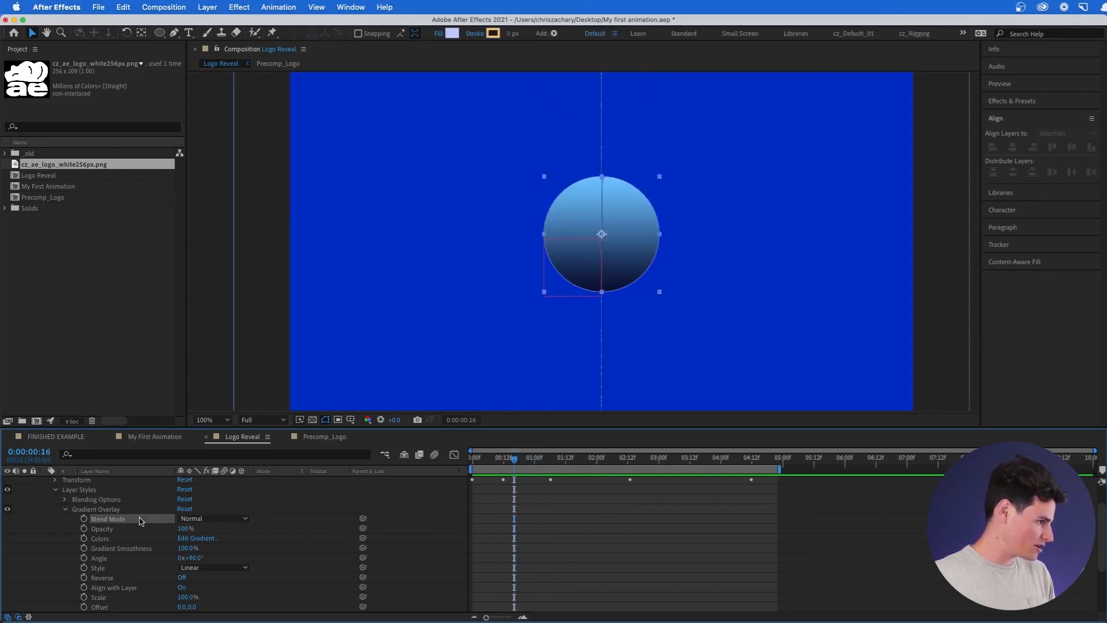
left_click(219, 522)
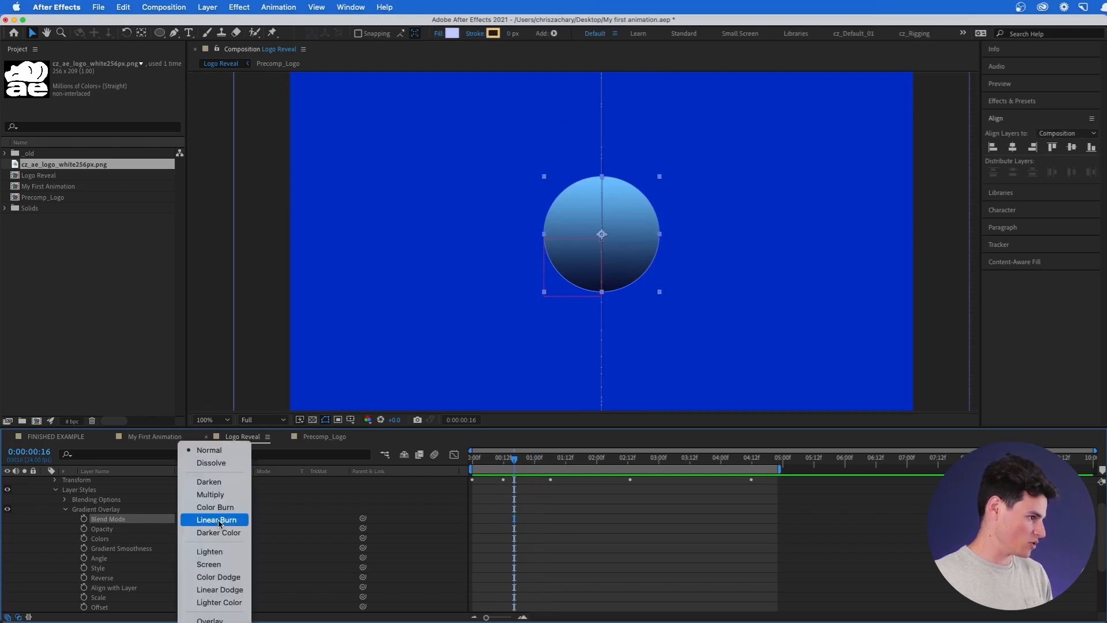
left_click(237, 620)
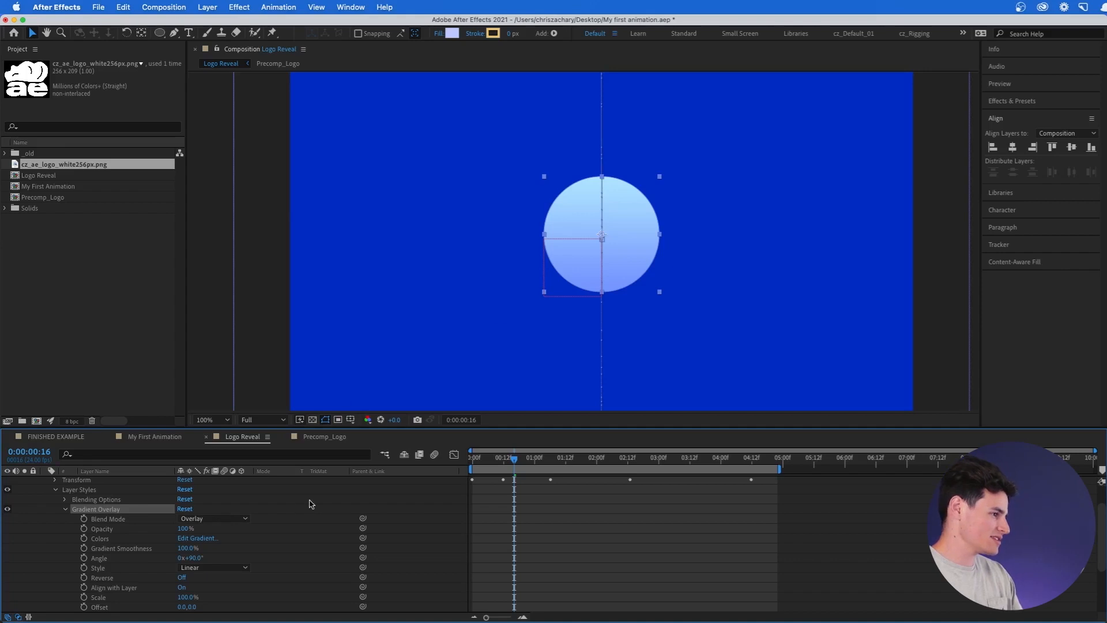
scroll(260, 507, "up", 1)
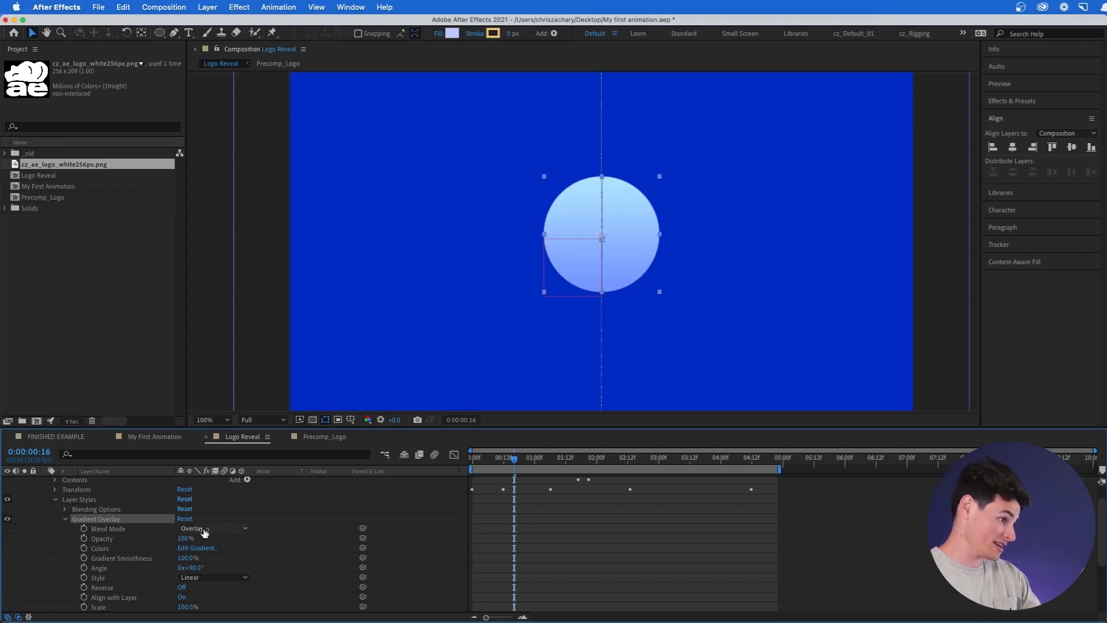
- Lower the Hero Shape's Gradient Overlay opacity to 83%
mouse_move(183, 540)
left_mouse_down()
mouse_move(163, 539)
mouse_move(183, 542)
left_mouse_up()
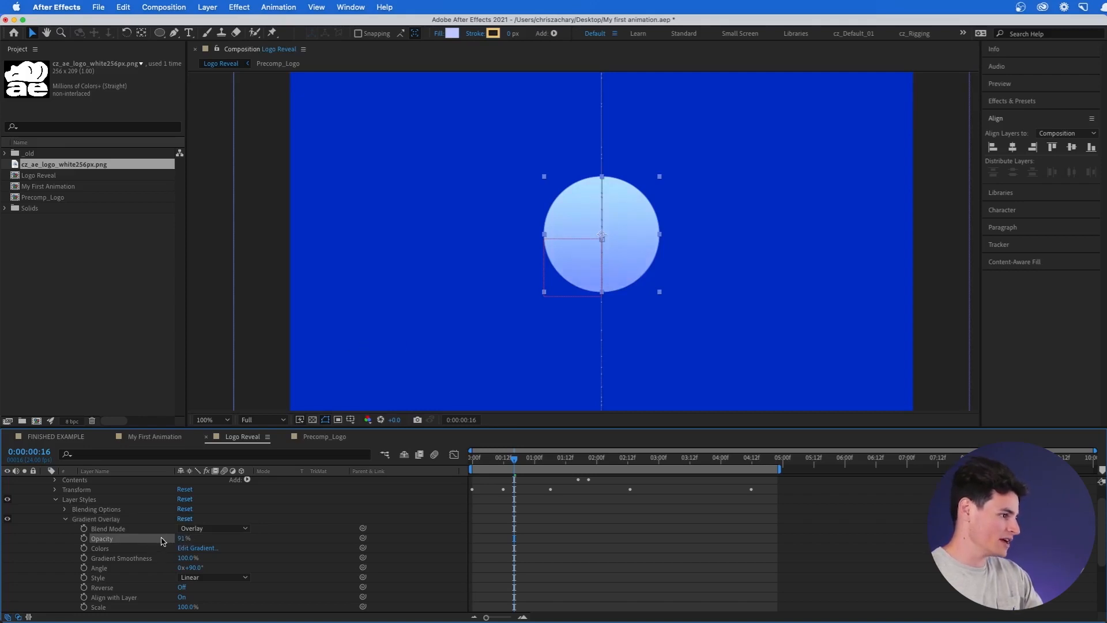
left_click_drag(182, 540, 173, 539)
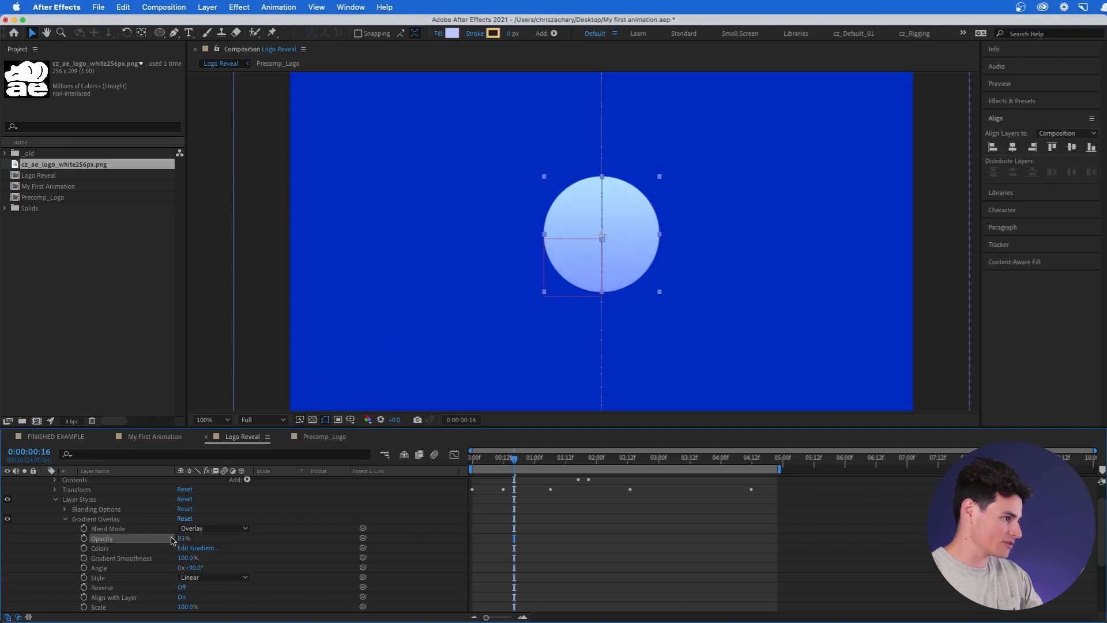
left_click(128, 520)
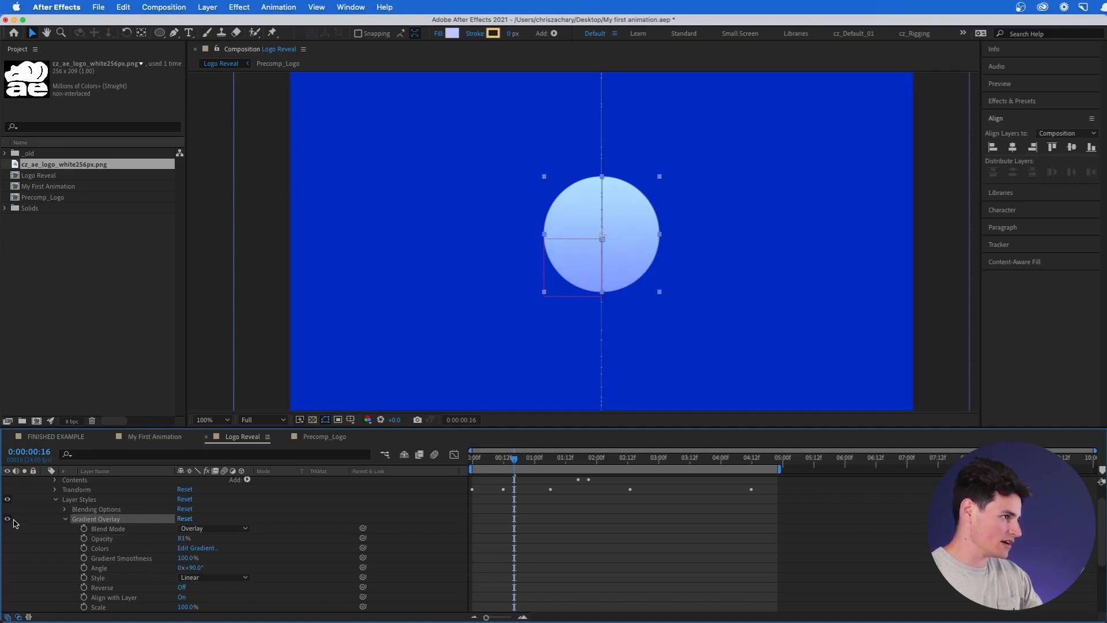
scroll(323, 493, "up", 2)
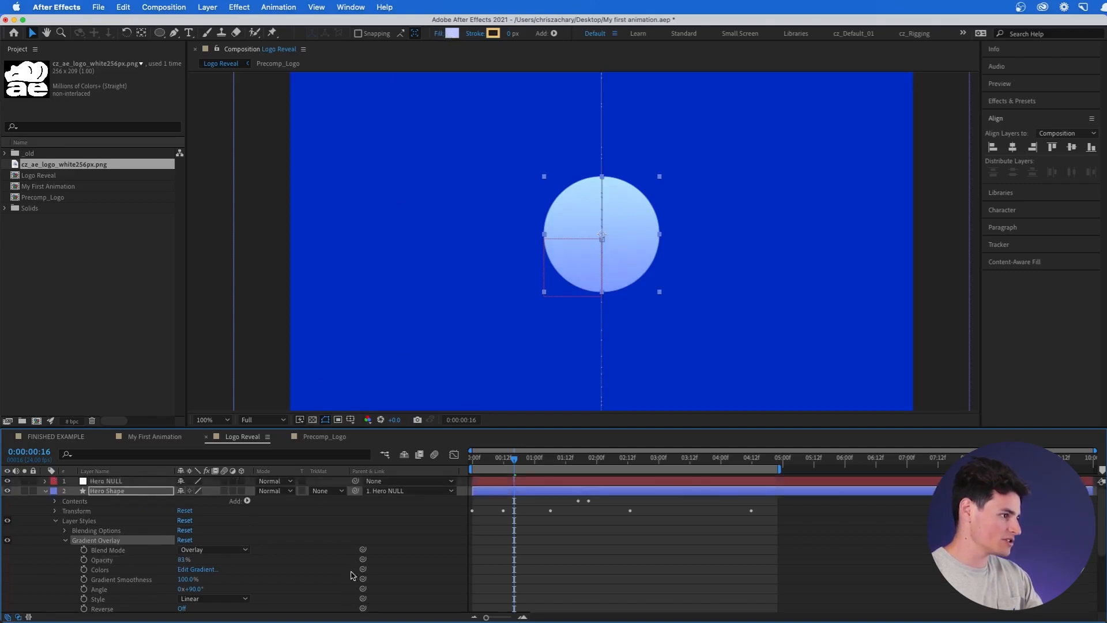
- Change the Hero Shape's fill to a darker muted blue, 7486C6, and deselect the layer
left_click(171, 491)
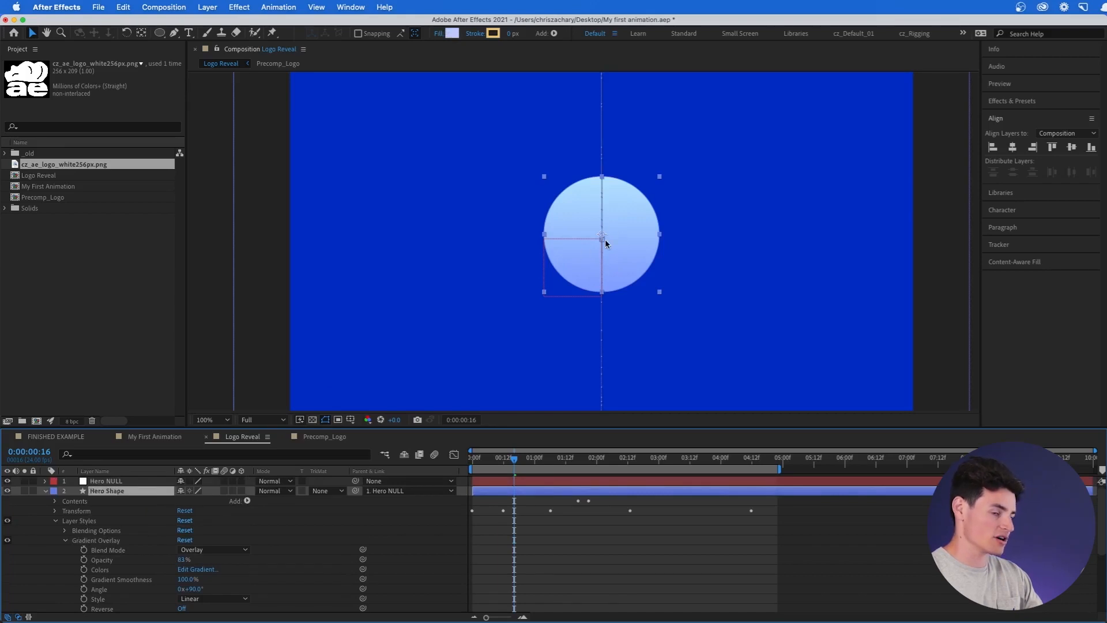
left_click(452, 33)
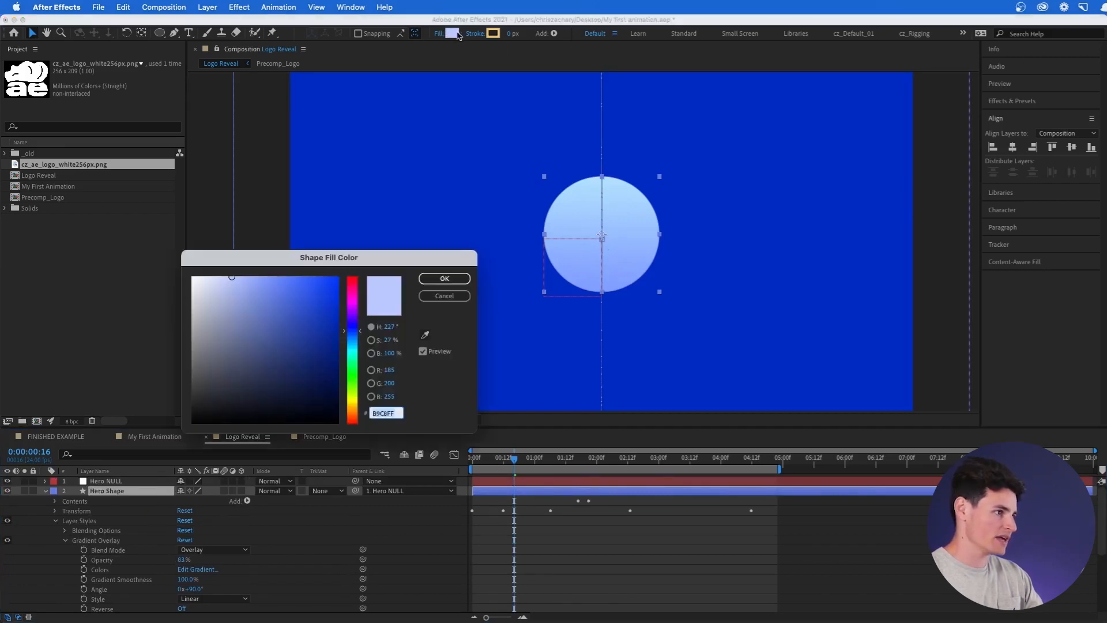
mouse_move(286, 311)
left_mouse_down()
mouse_move(282, 299)
mouse_move(317, 289)
mouse_move(193, 286)
mouse_move(160, 361)
mouse_move(230, 363)
mouse_move(281, 324)
mouse_move(269, 328)
mouse_move(280, 298)
mouse_move(208, 314)
mouse_move(261, 321)
left_mouse_up()
left_click_drag(255, 310, 251, 309)
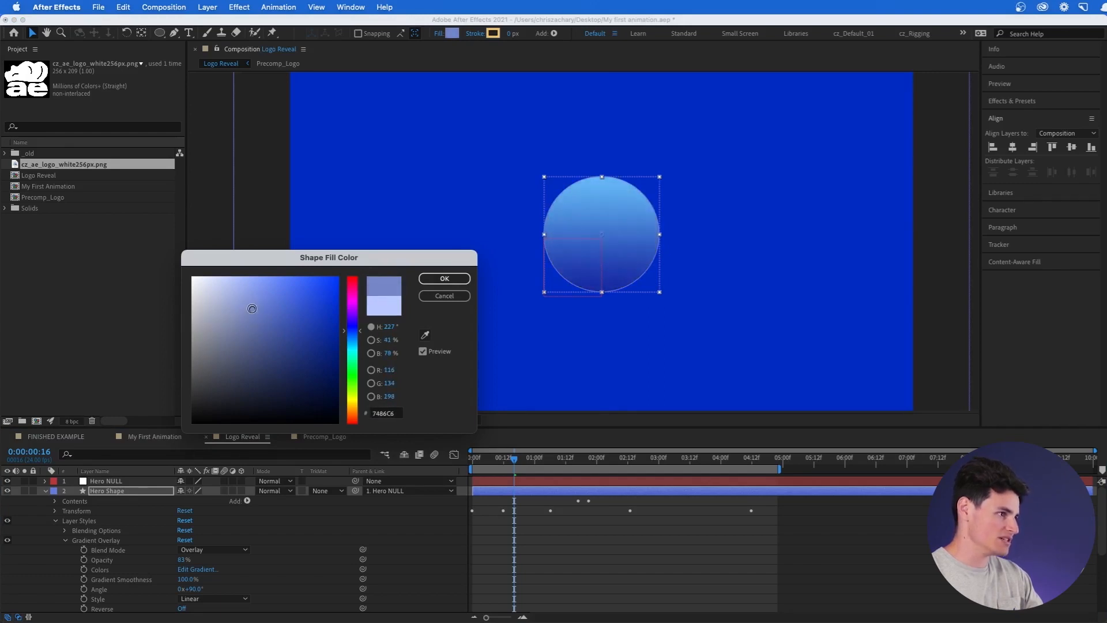
left_click(444, 279)
left_click(634, 536)
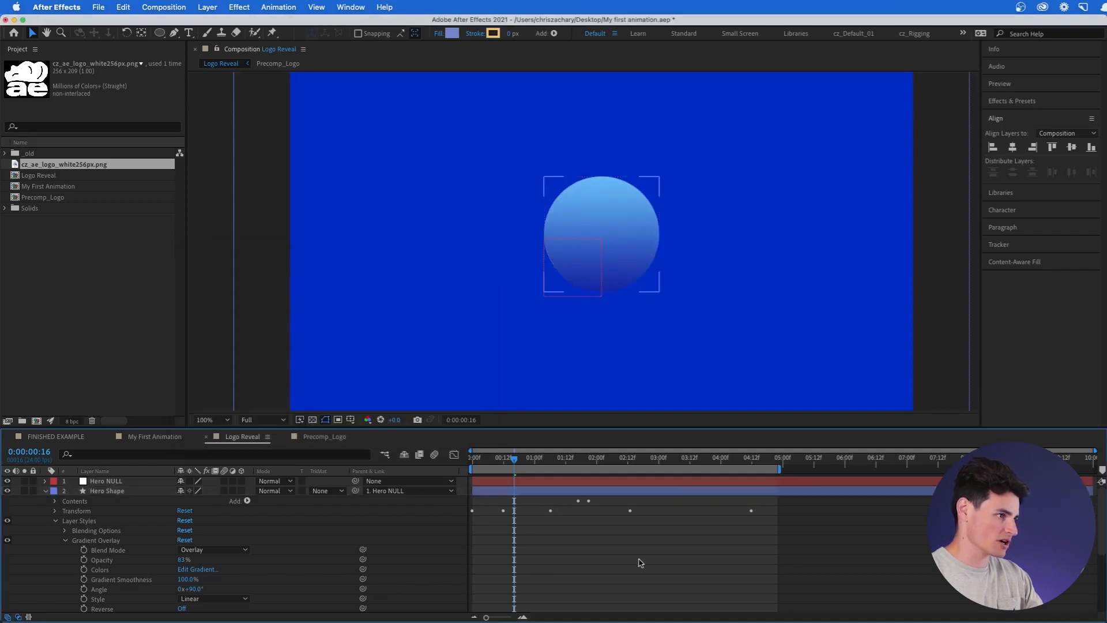
- Zoom out to 50% and preview the recolored shape in motion, stopping at 0:00:02:08
key("comma")
key("space")
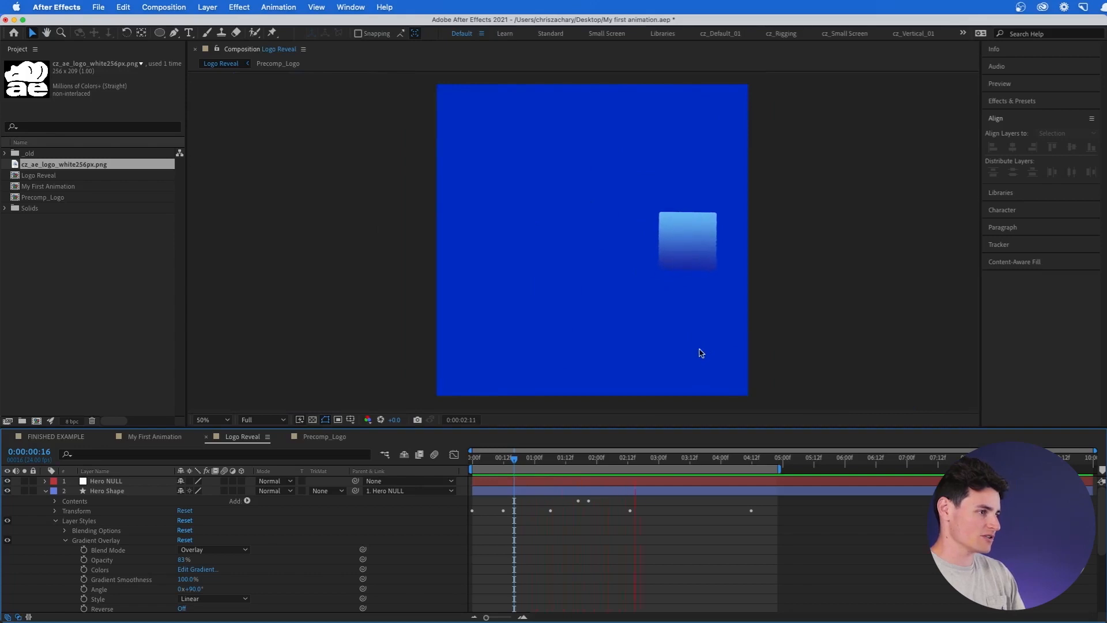
left_click_drag(548, 458, 617, 458)
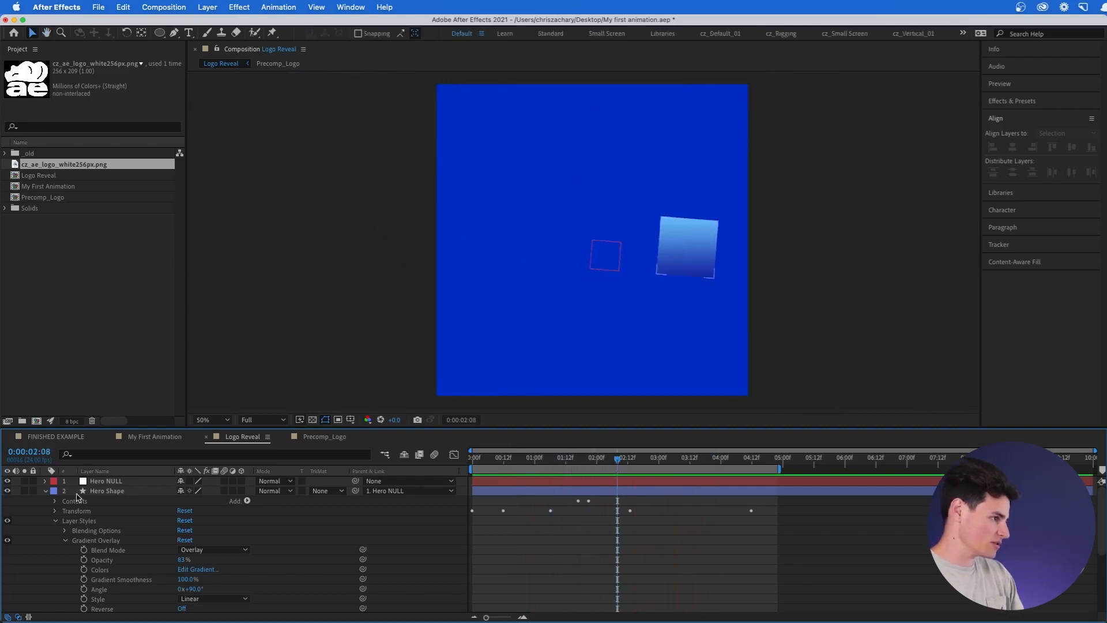
- Collapse the Hero Shape layer and change the Background layer's fill to dark navy, 141E41
left_click(45, 490)
left_click(127, 572)
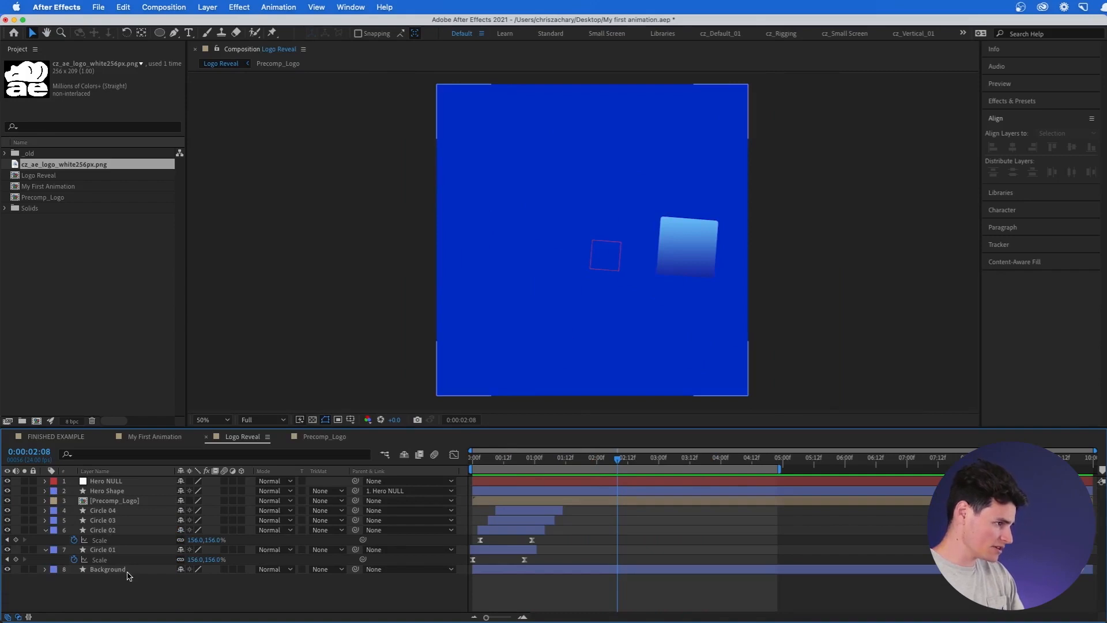
left_click(127, 572)
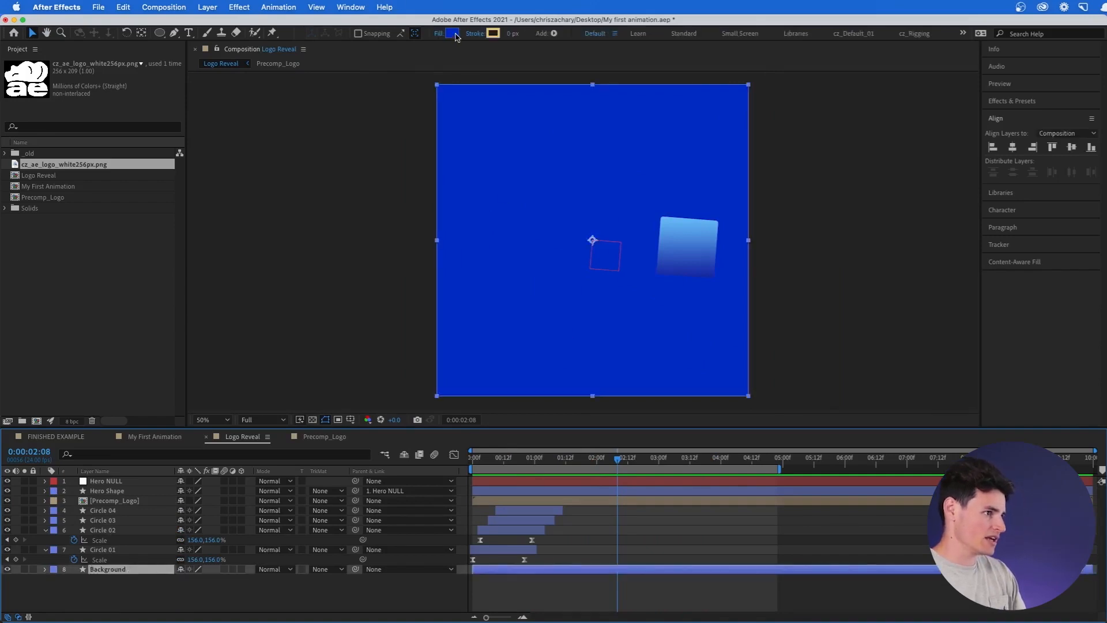
left_click(453, 33)
left_click(323, 357)
mouse_move(323, 357)
left_mouse_down()
mouse_move(336, 373)
mouse_move(309, 358)
mouse_move(294, 386)
left_mouse_up()
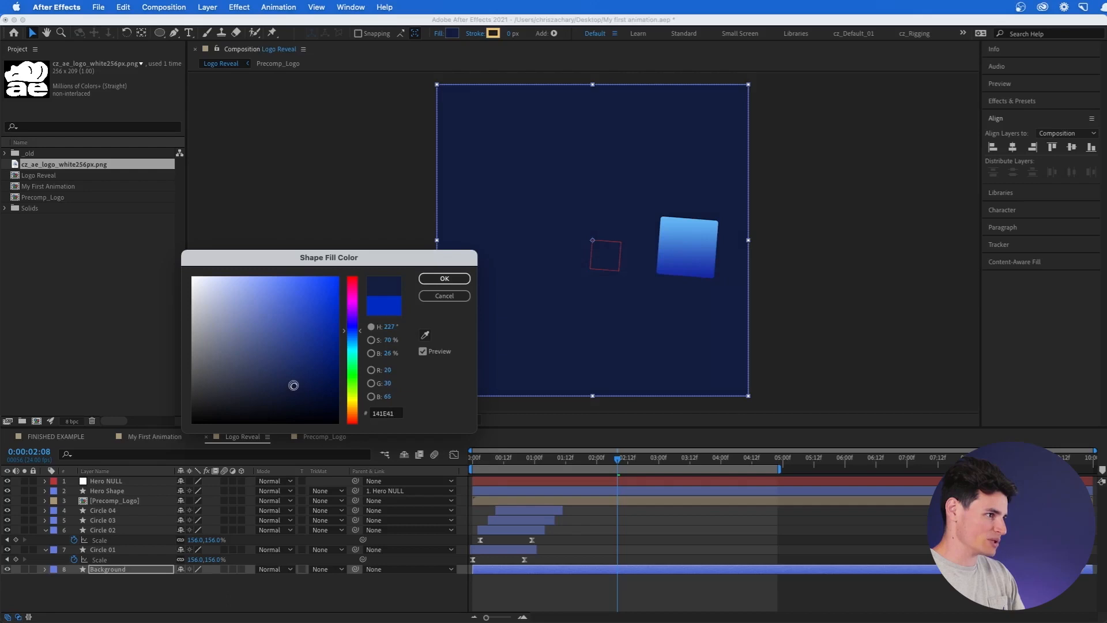
left_click(453, 282)
- Match the Circle 04 layer's fill to the background by sampling its dark navy color
left_click(128, 512)
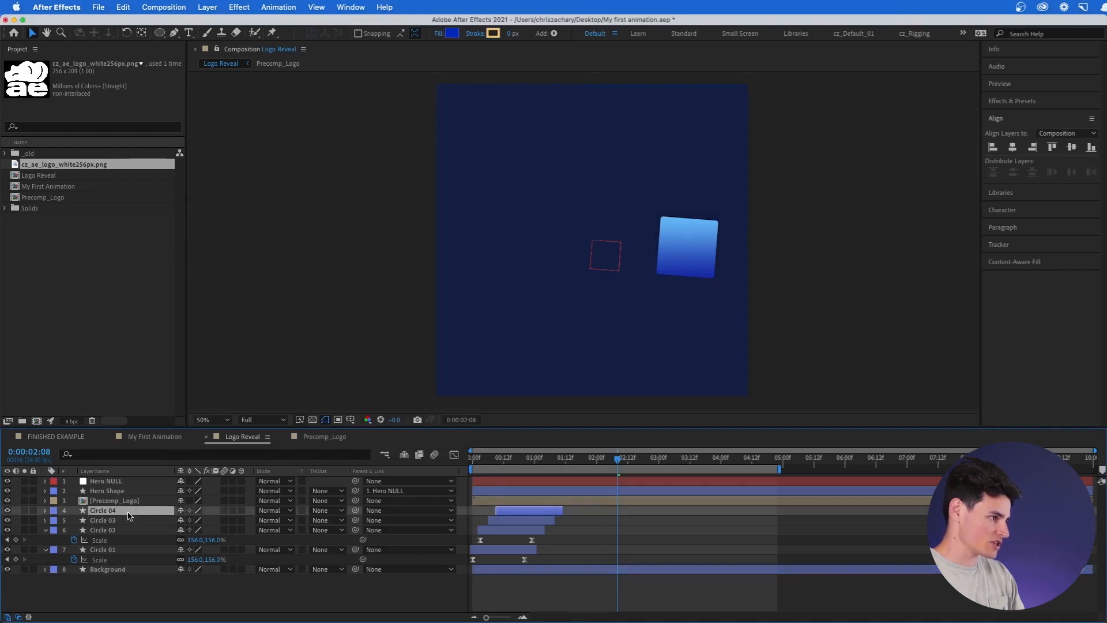
left_click(453, 37)
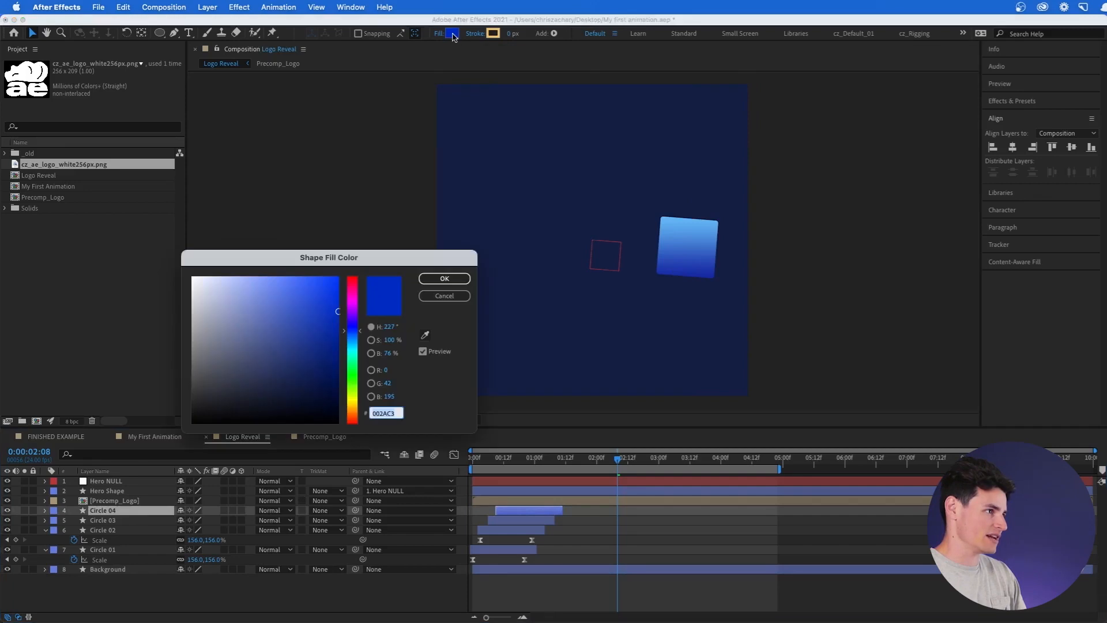
left_click(425, 336)
left_click(608, 314)
left_click(443, 280)
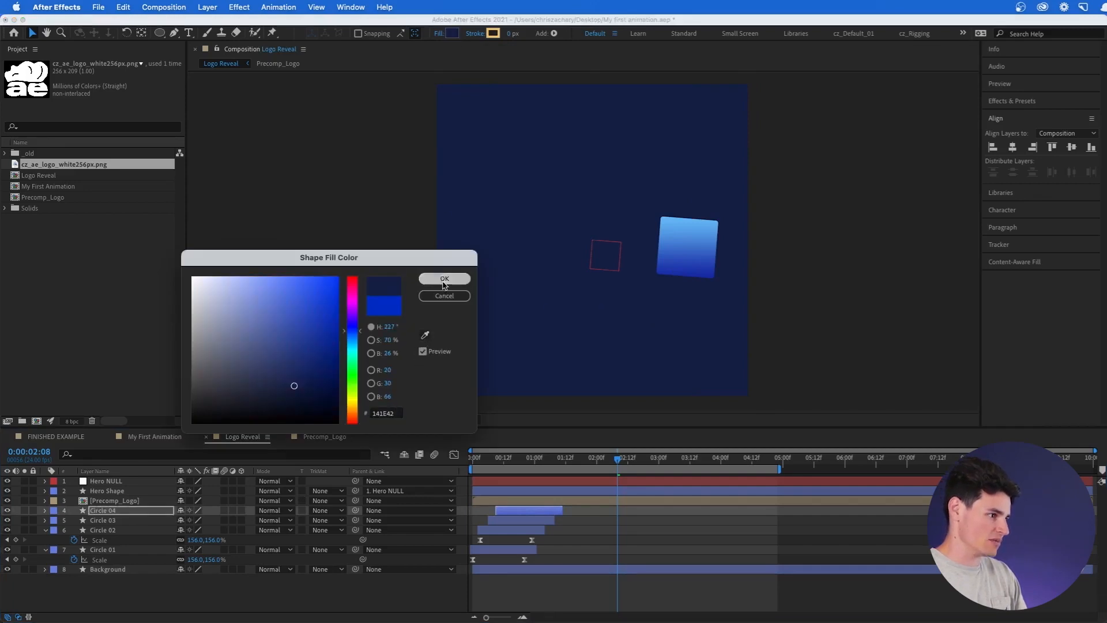
- Preview the Logo Reveal animation from the first frame with the new background and circle colors
left_click_drag(543, 459, 473, 458)
key("space")
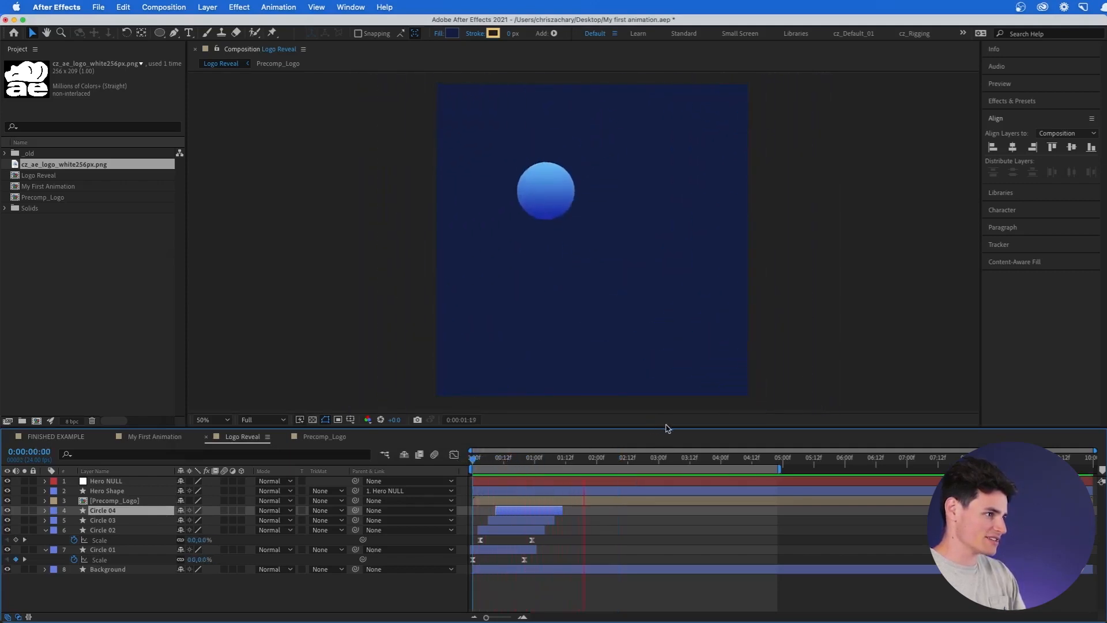
key("space")
- Review the hero ball's look and motion in the FINISHED EXAMPLE composition, then return to Logo Reveal
left_click_drag(655, 460, 679, 473)
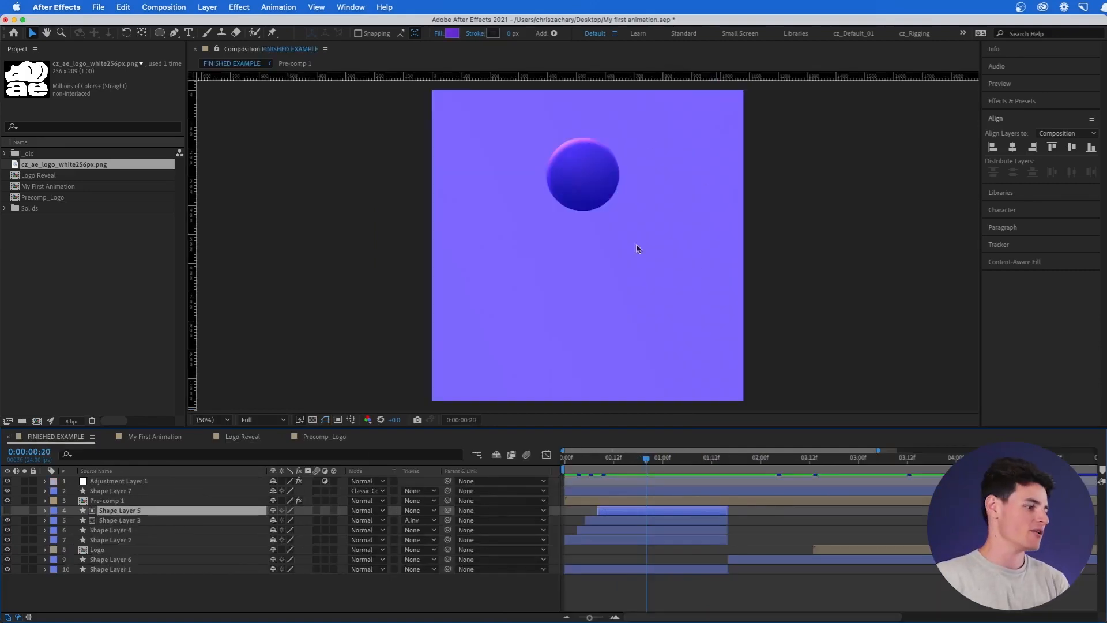
key("space")
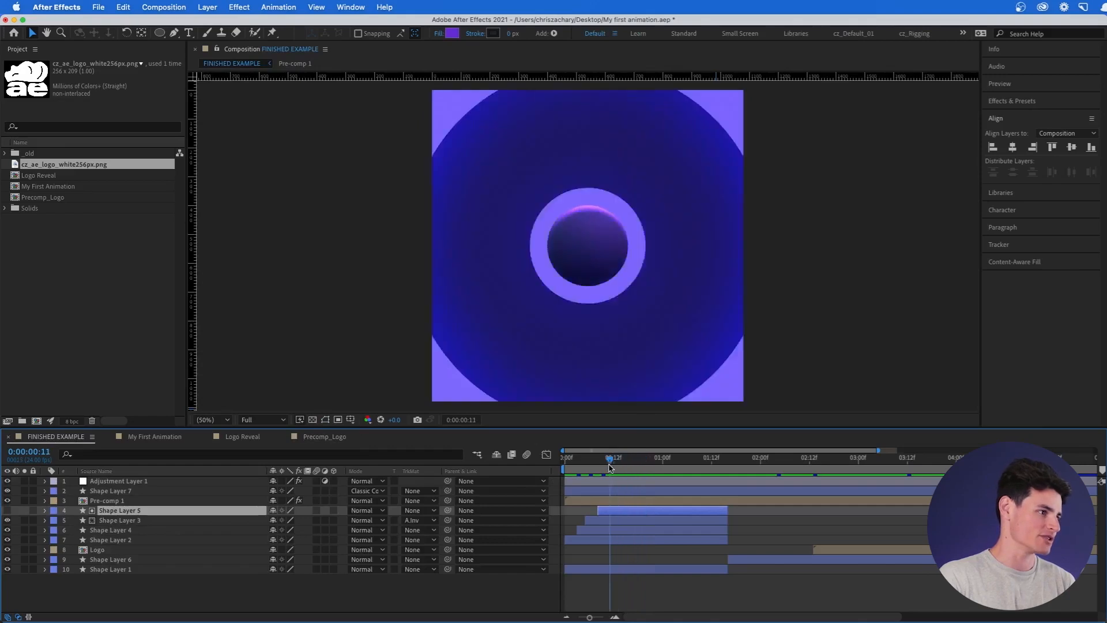
key("space")
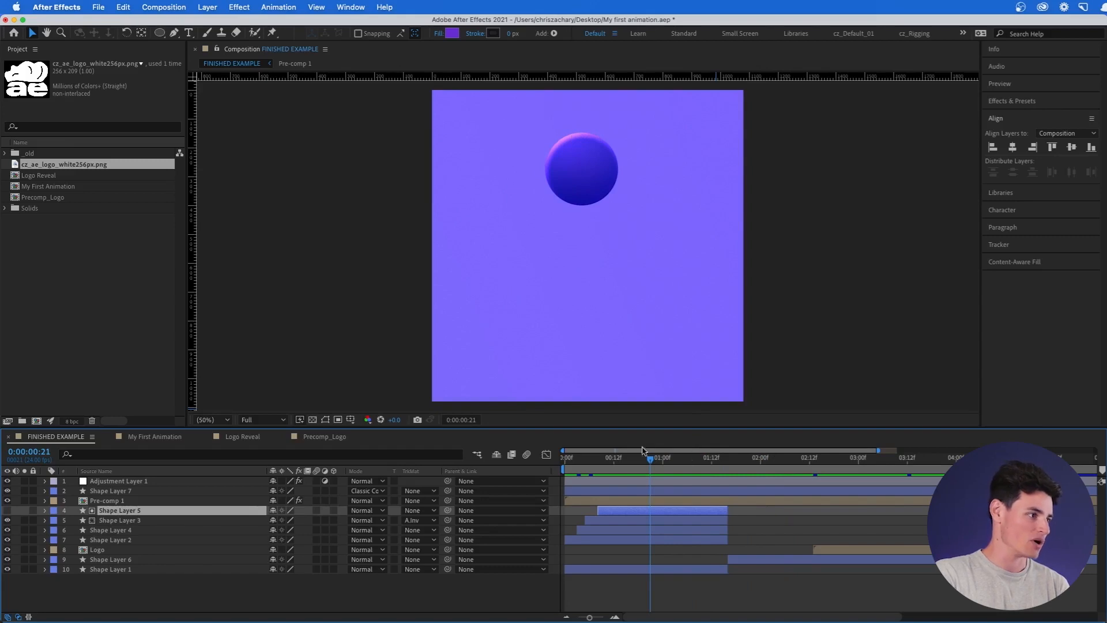
left_click(338, 441)
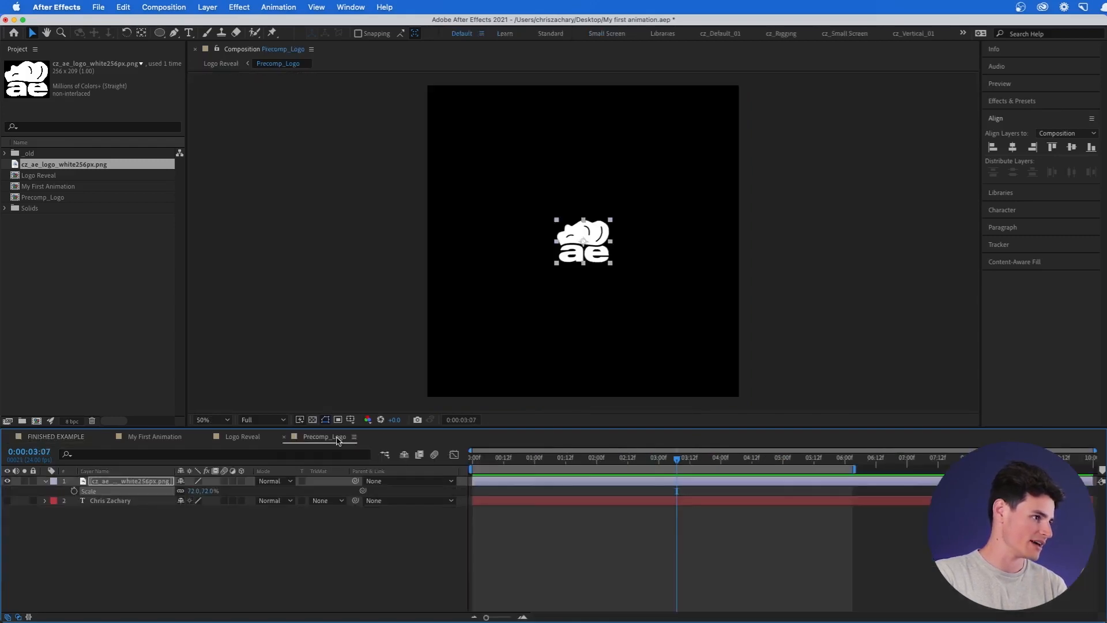
left_click(253, 439)
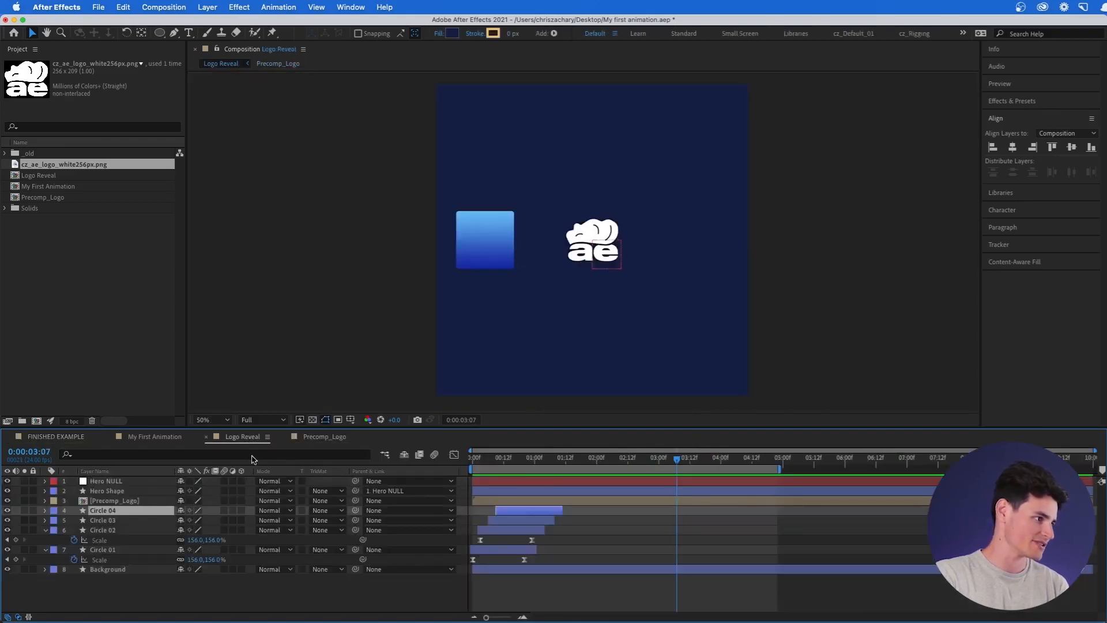
- At 0:00:00:21, expand the Hero Shape's rectangle path and set its size to 250 by 250
left_click_drag(536, 465, 527, 465)
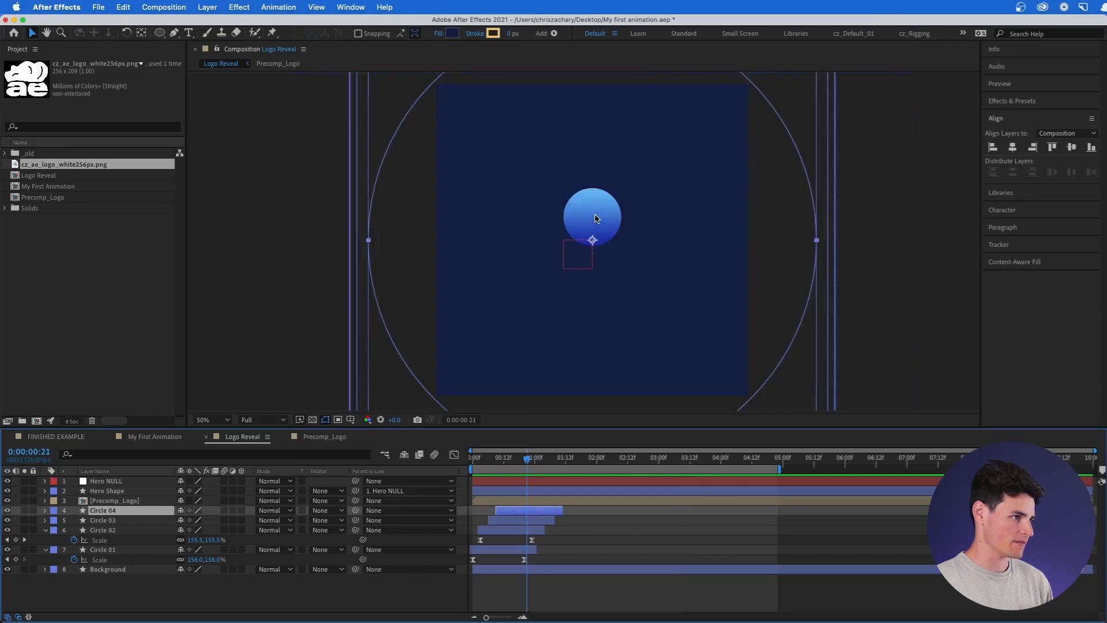
left_click(117, 492)
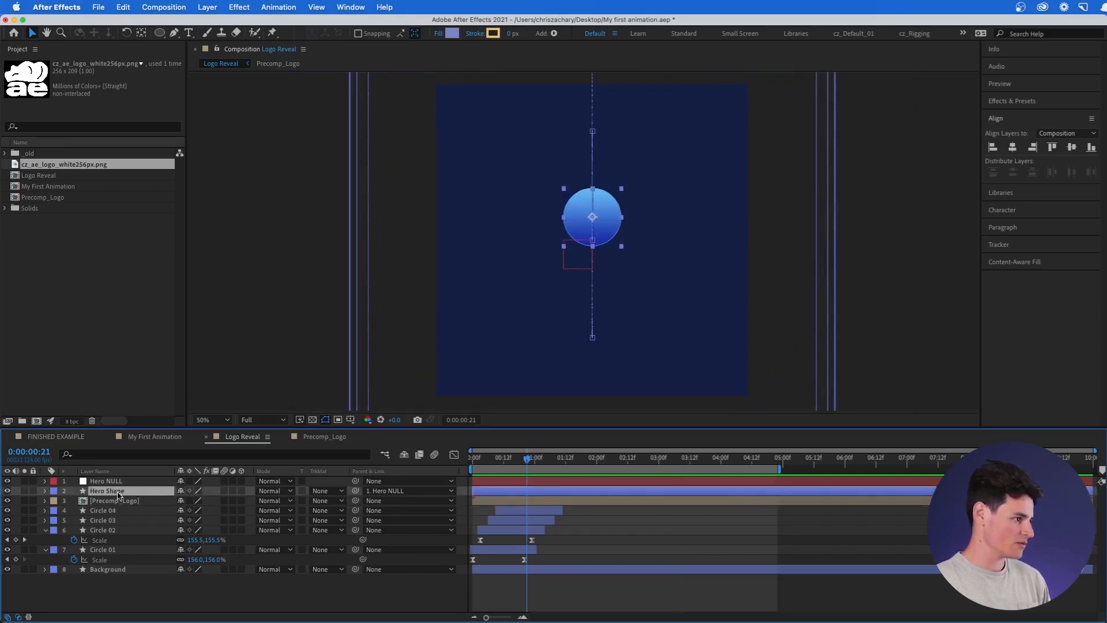
left_click(45, 491)
left_click(56, 491)
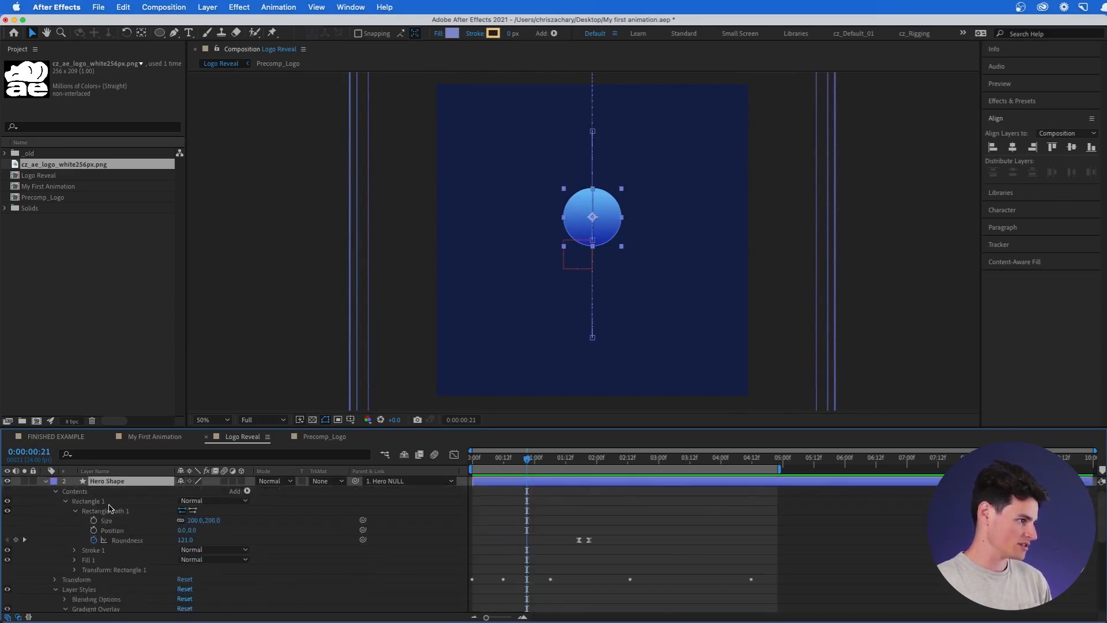
left_click(117, 523)
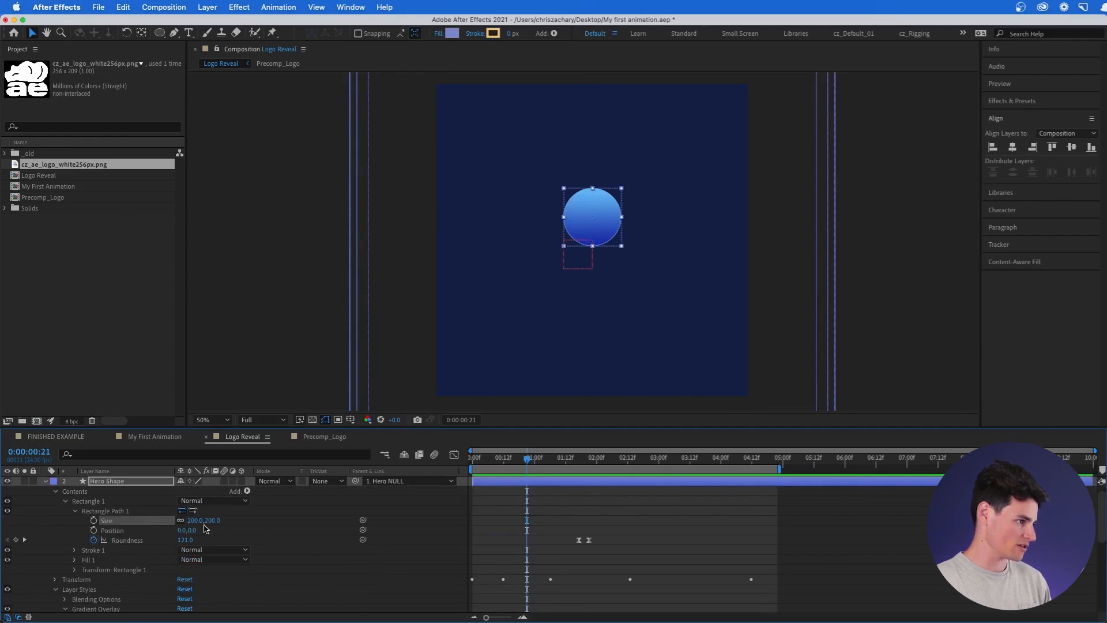
left_click_drag(217, 523, 245, 519)
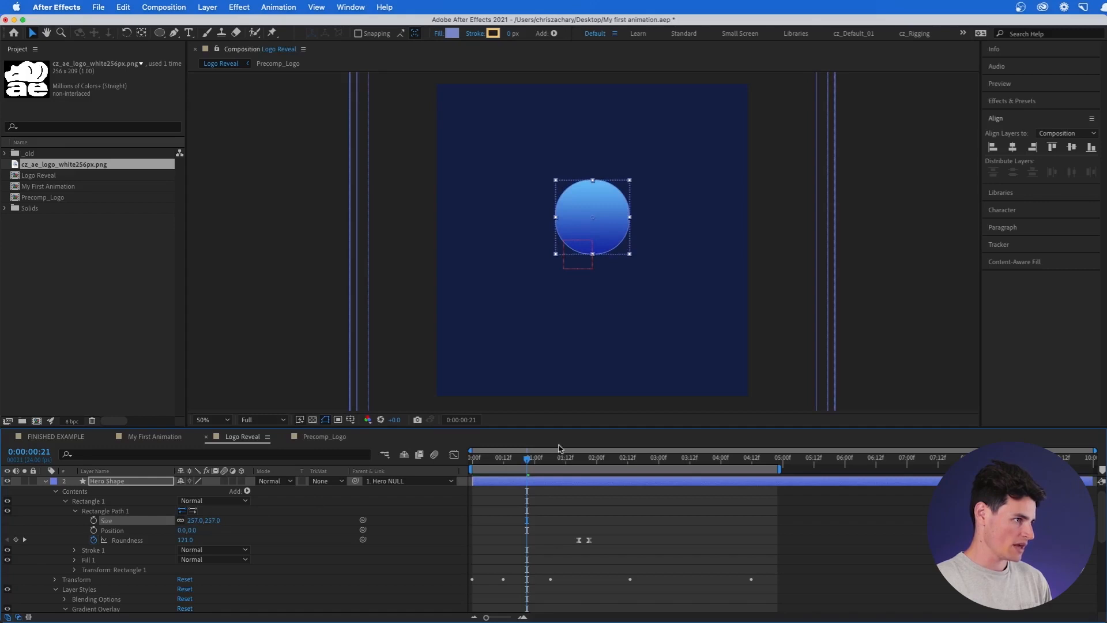
left_click_drag(210, 520, 214, 521)
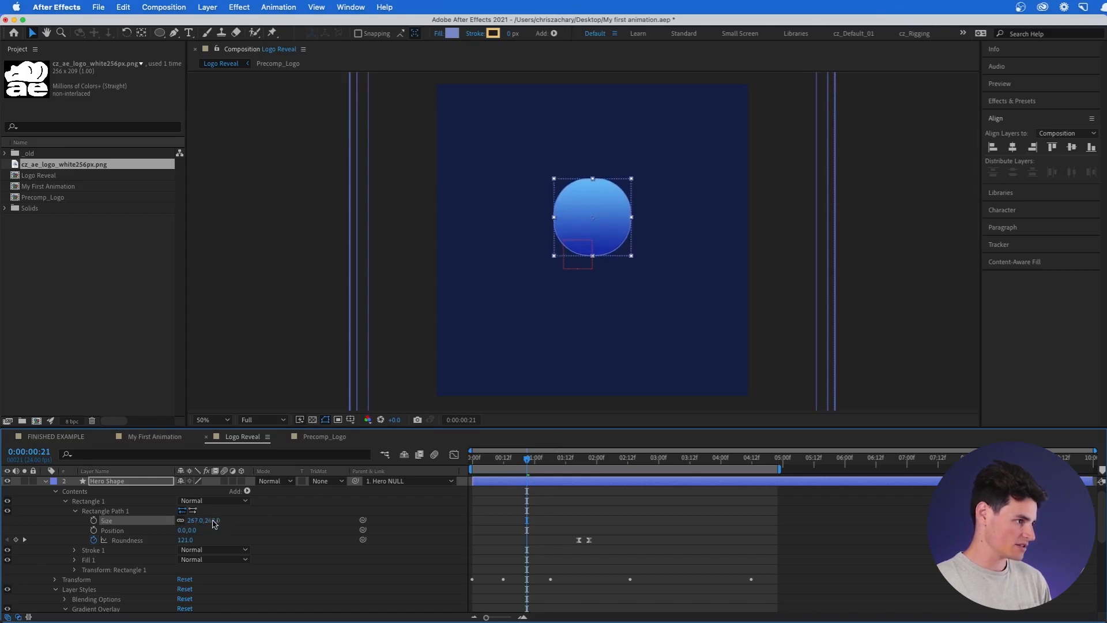
left_click(213, 522)
type("250")
key("Return")
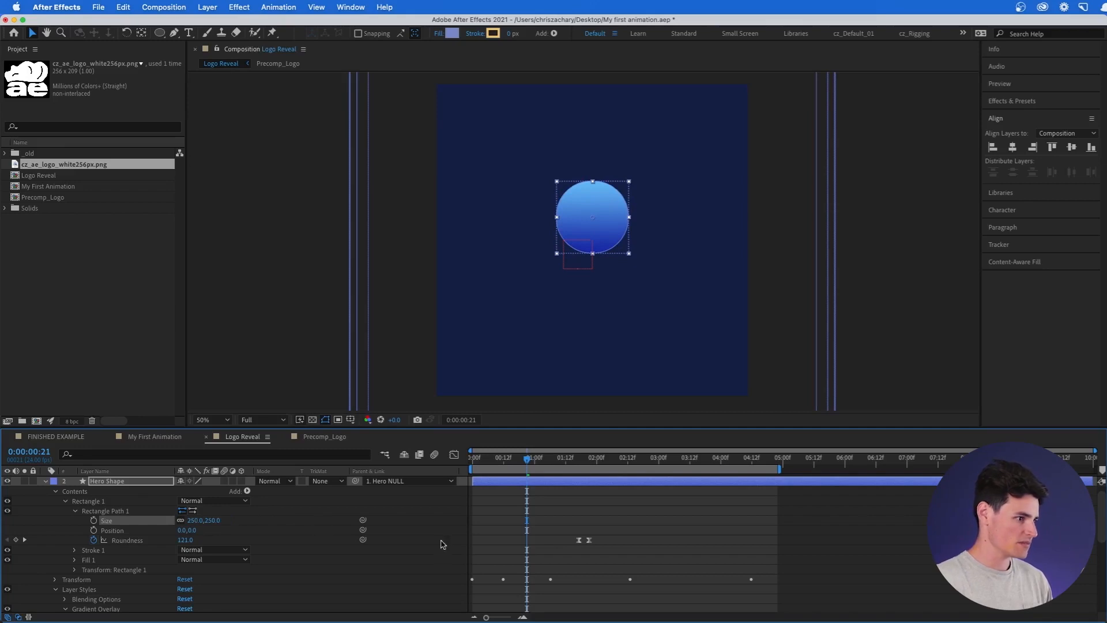
- At the Roundness keyframe at 0:00:01:17, raise the Hero Shape's roundness to 154
left_click(580, 461)
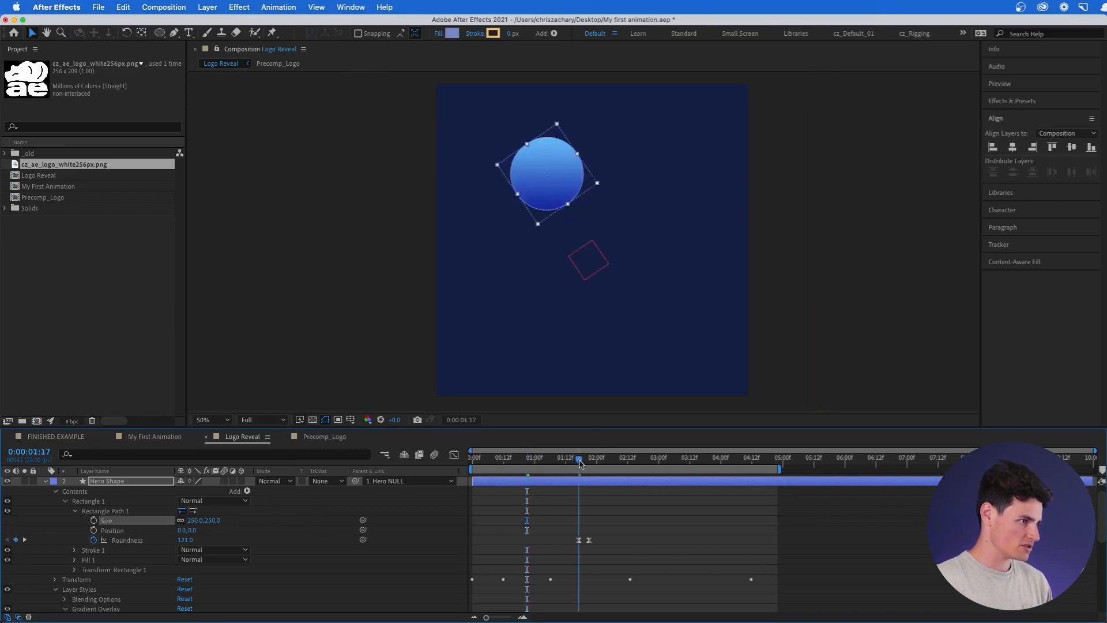
left_click(579, 542)
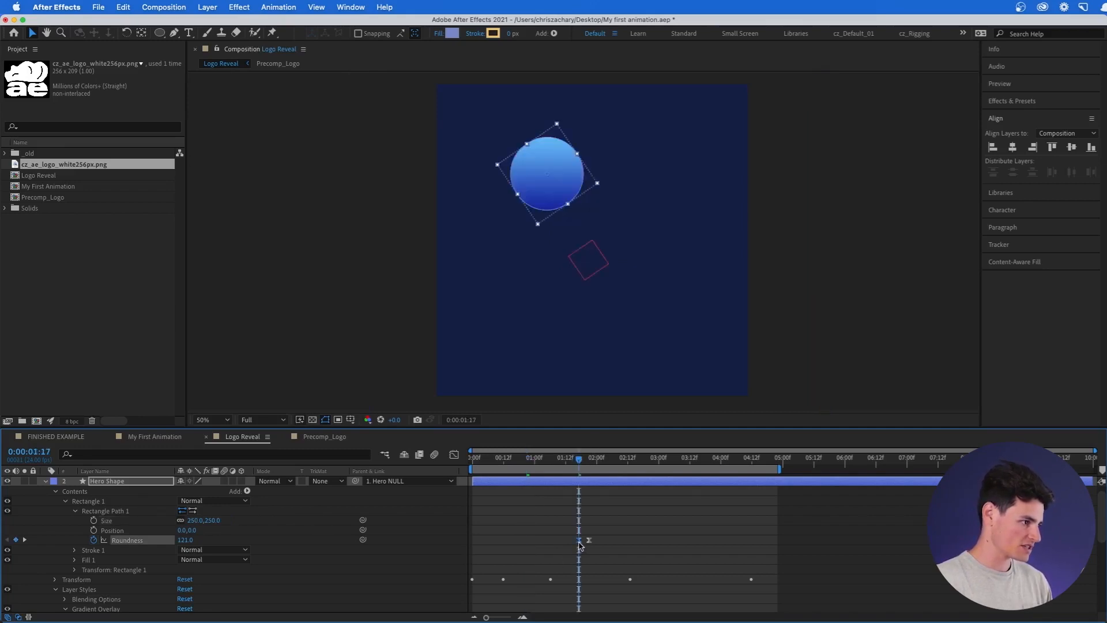
left_click_drag(185, 542, 203, 540)
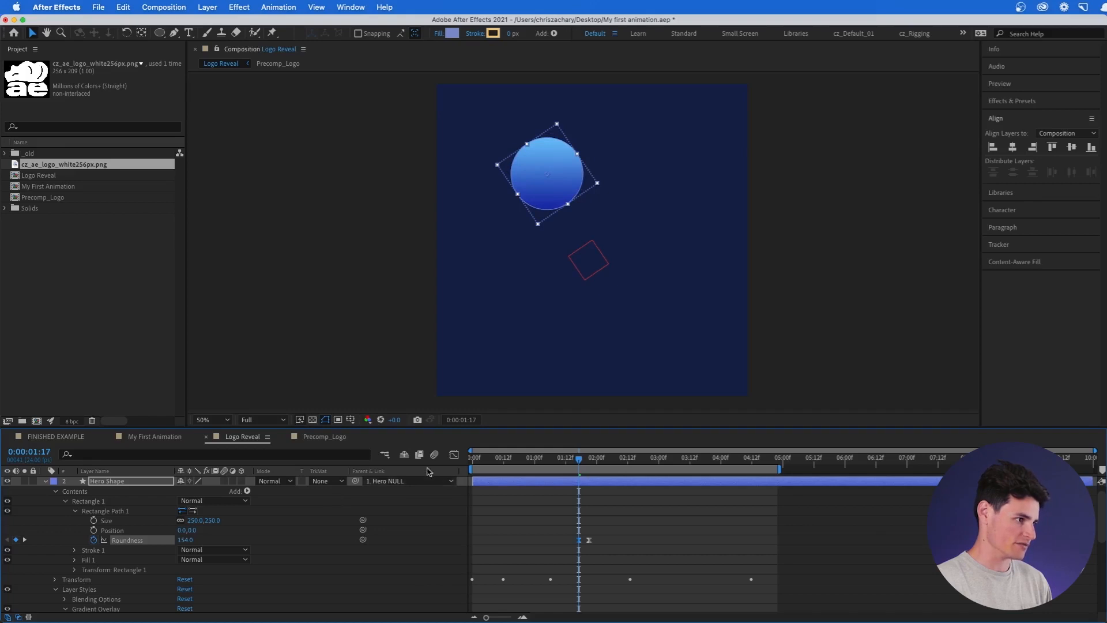
left_click(454, 455)
left_click(454, 455)
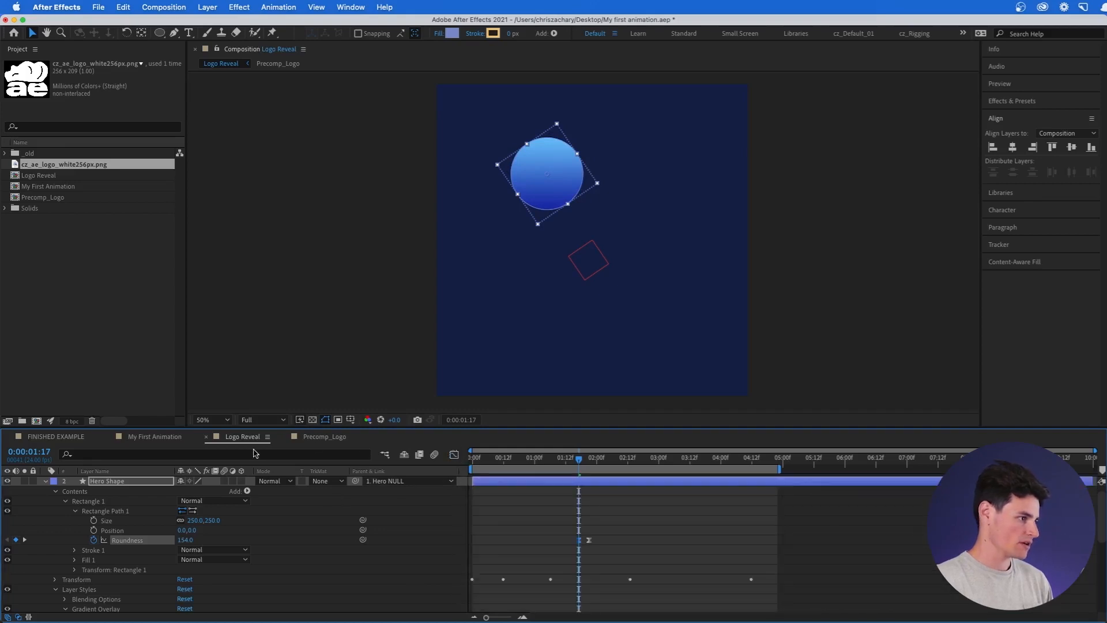
- Collapse the Hero Shape's Contents, deselect the layer and check the circle-to-square transition up to 0:00:01:20
left_click(60, 492)
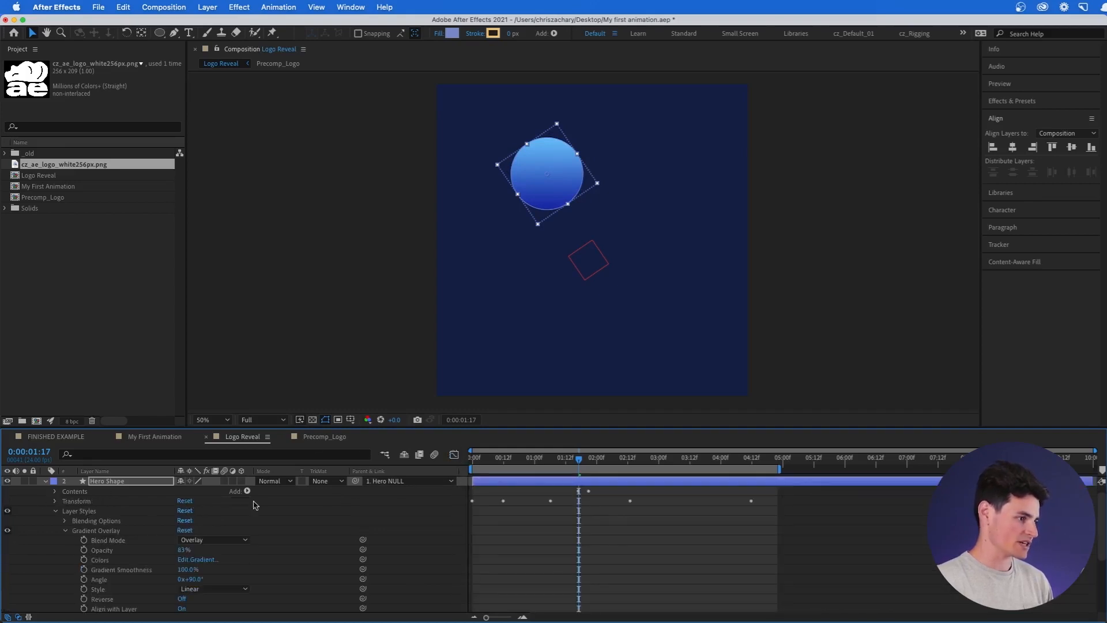
left_click(639, 488)
left_click_drag(579, 459, 587, 462)
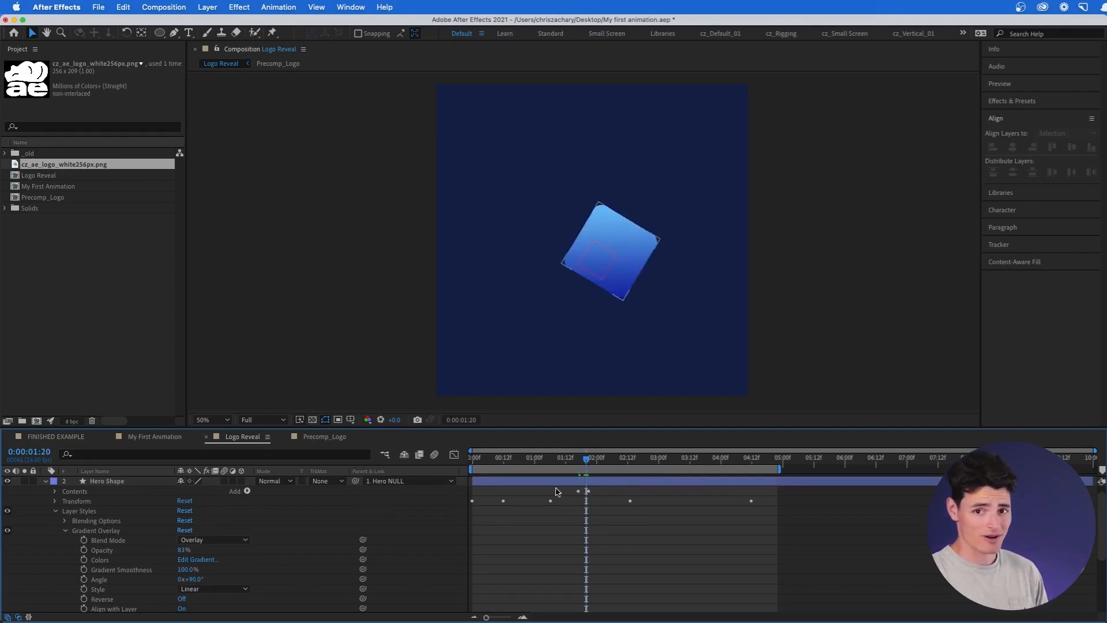
- Select the Hero Shape layer near the animation's start and collapse its Gradient Overlay settings
left_click_drag(557, 459, 479, 464)
left_click(499, 416)
left_click(92, 482)
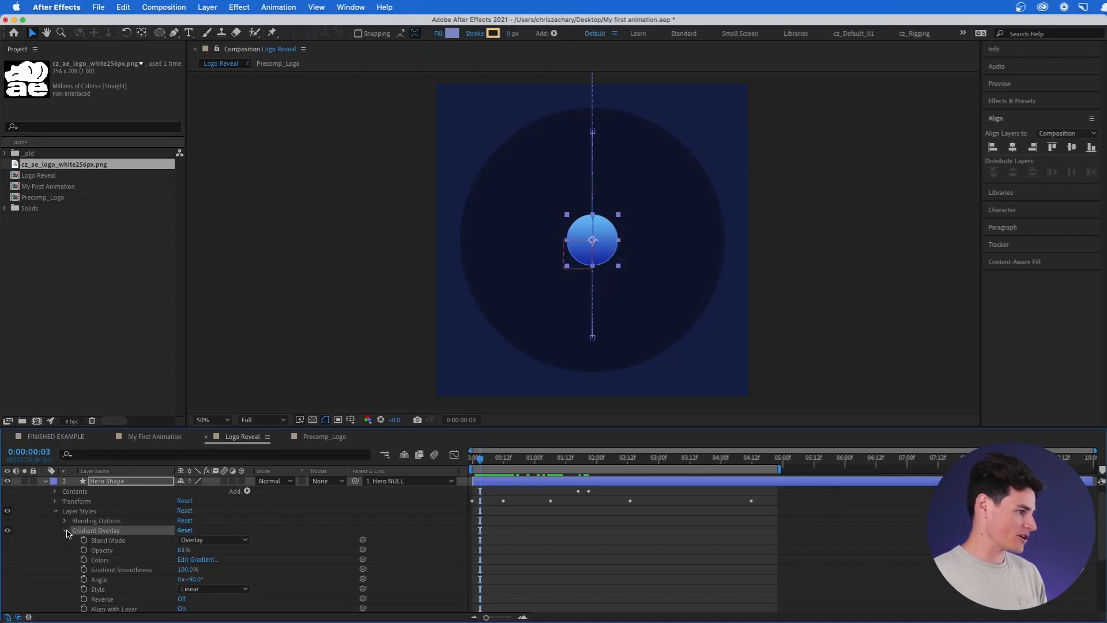
left_click(66, 531)
left_click(103, 483)
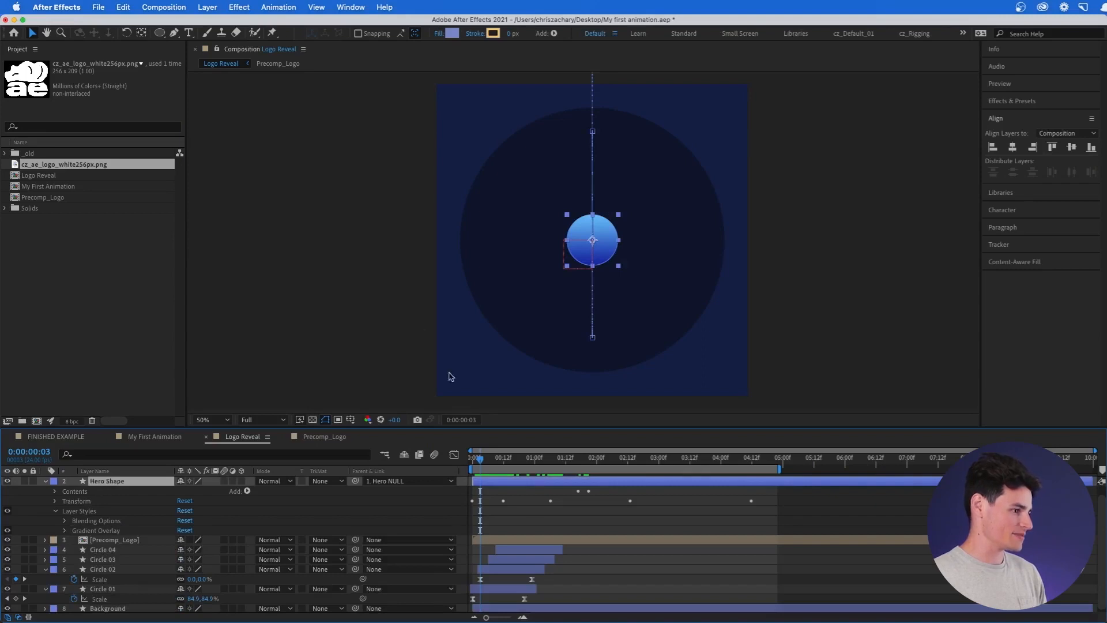
- At 0:00:00:20, apply the CC Light Sweep effect to the Hero Shape
left_click(525, 461)
key("period")
key("comma")
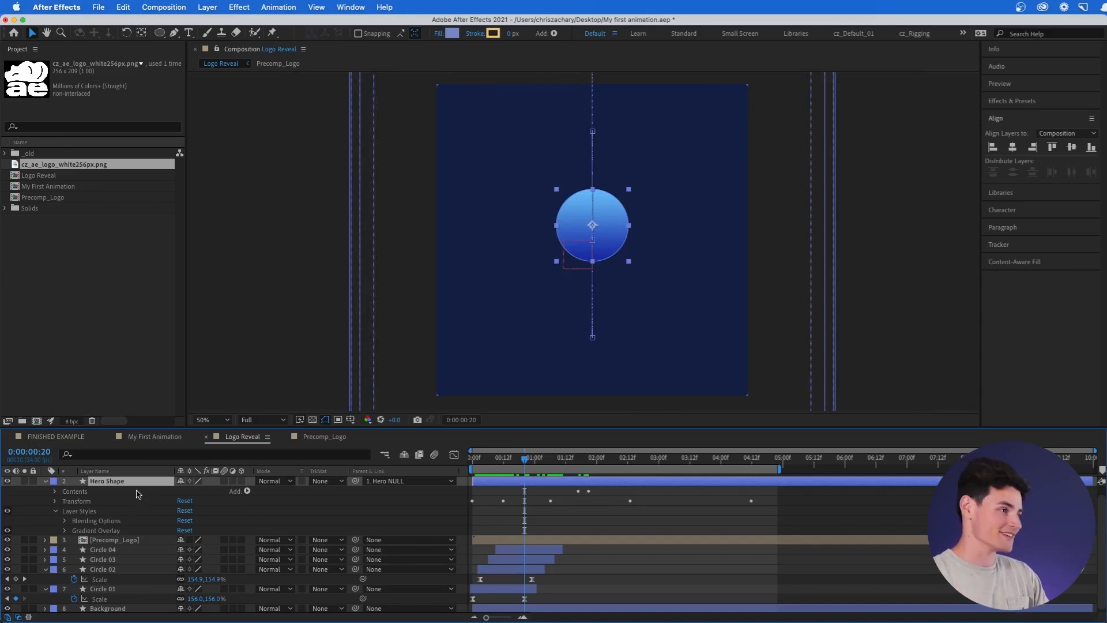
left_click(238, 7)
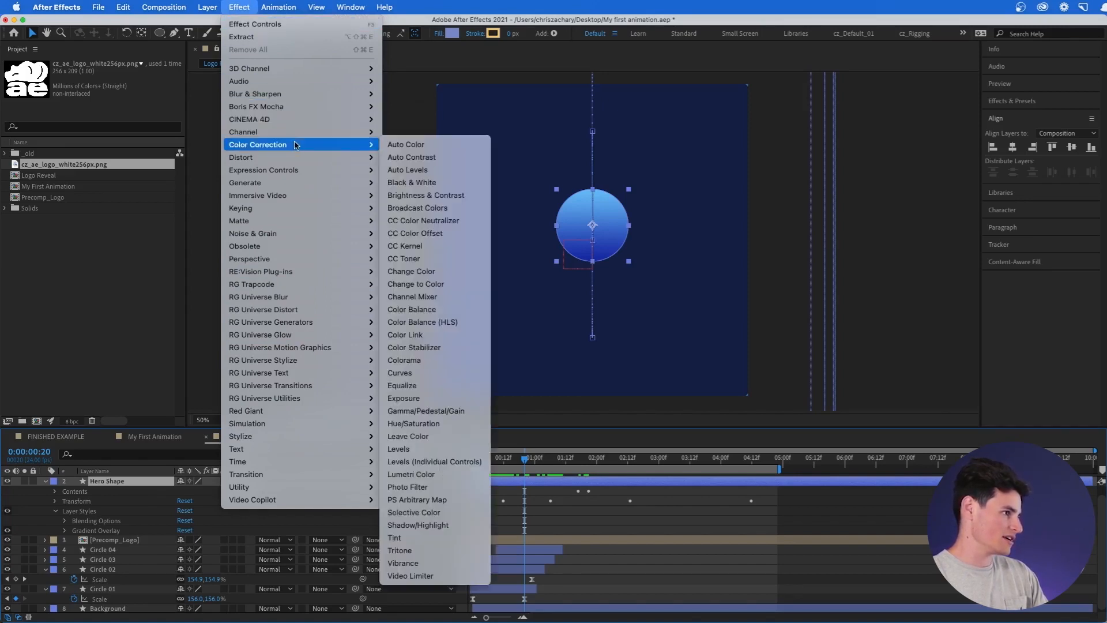
mouse_move(308, 183)
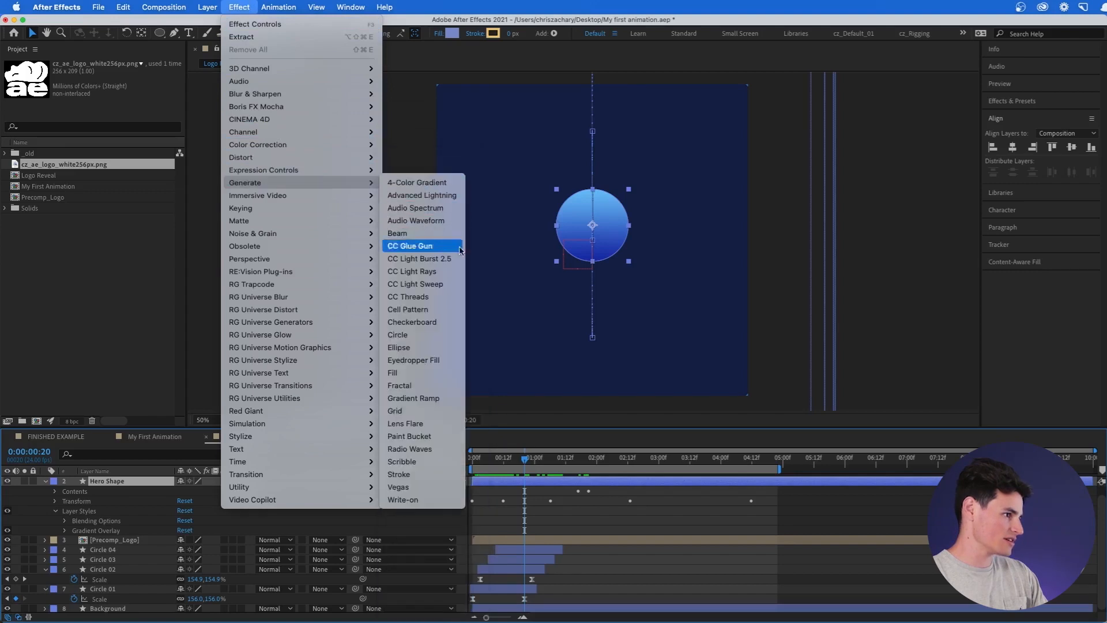
left_click(450, 284)
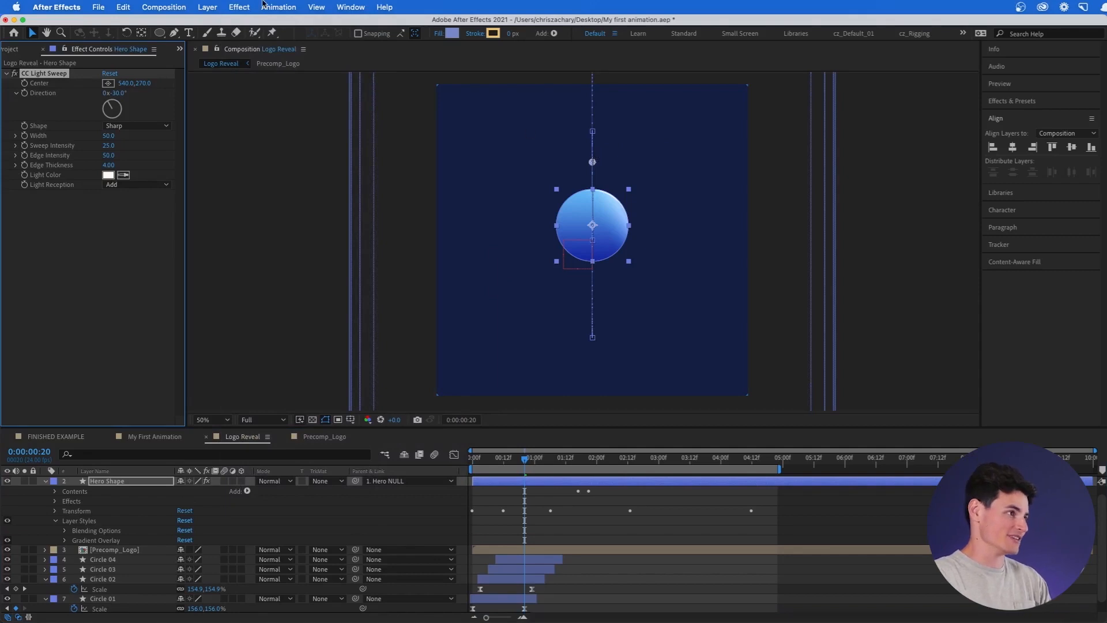
- Select the Hero Shape's CC Light Sweep effect and move its center point up beyond the ball to 313, 73
left_click(239, 7)
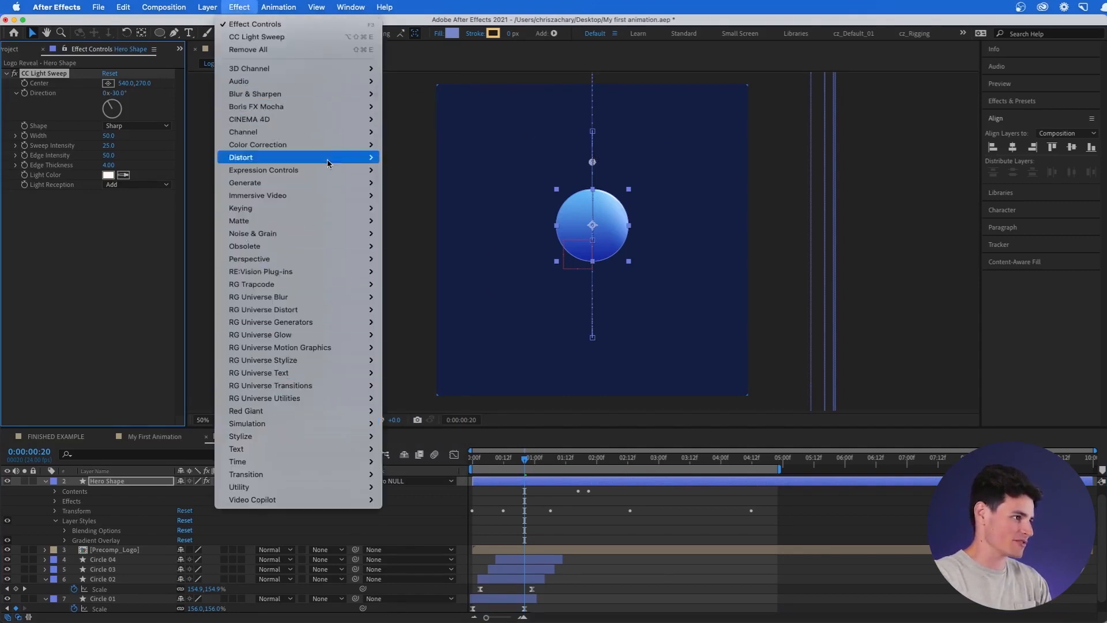
left_click(593, 164)
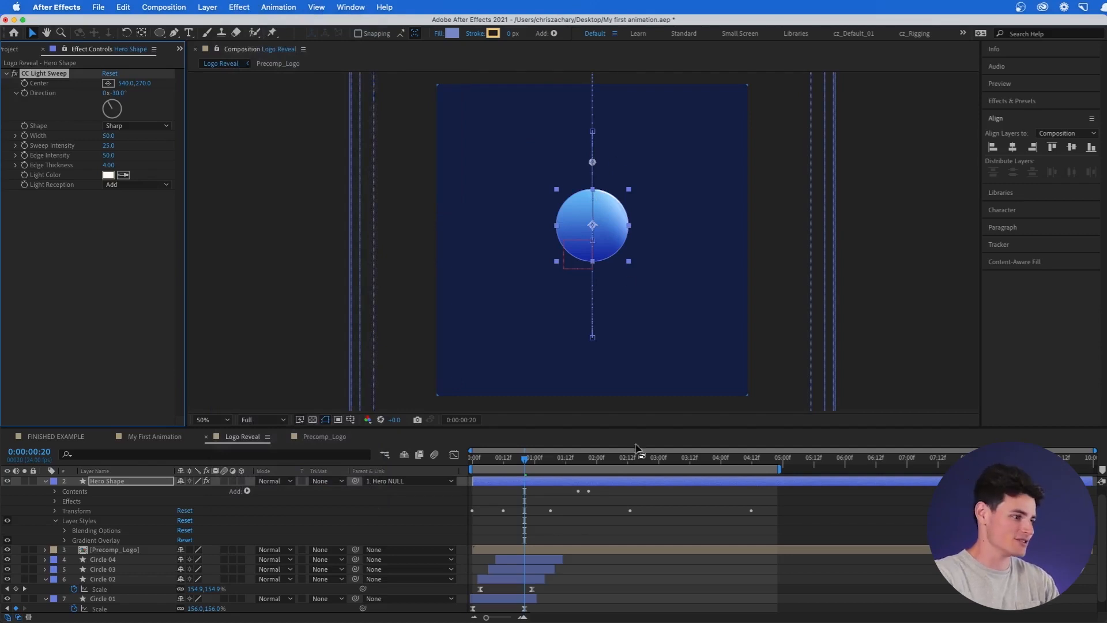
left_click(566, 486)
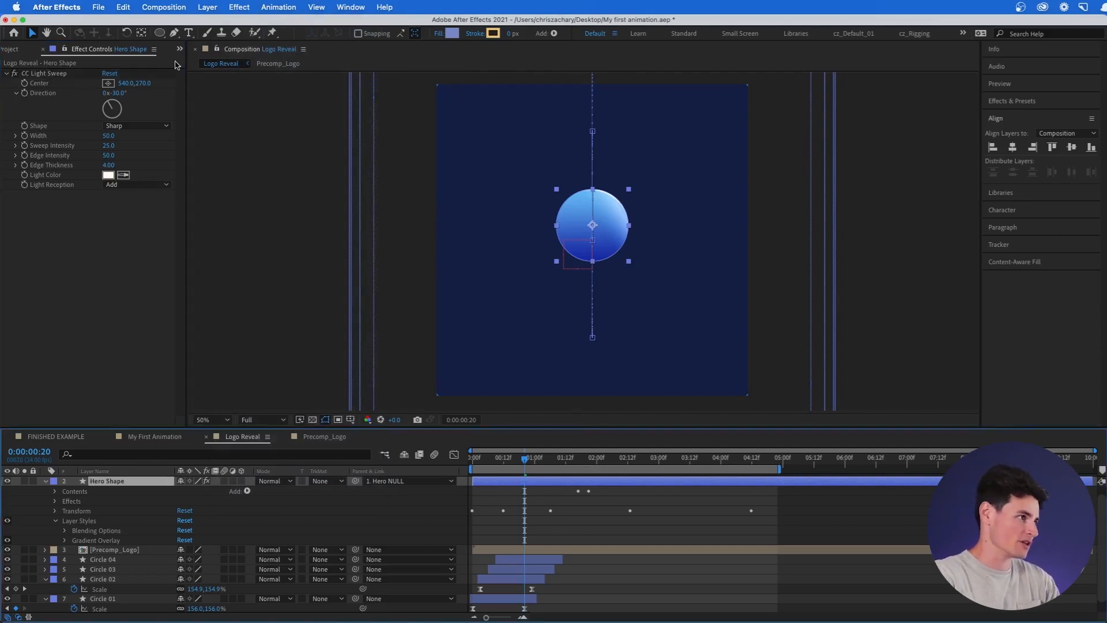
left_click(35, 75)
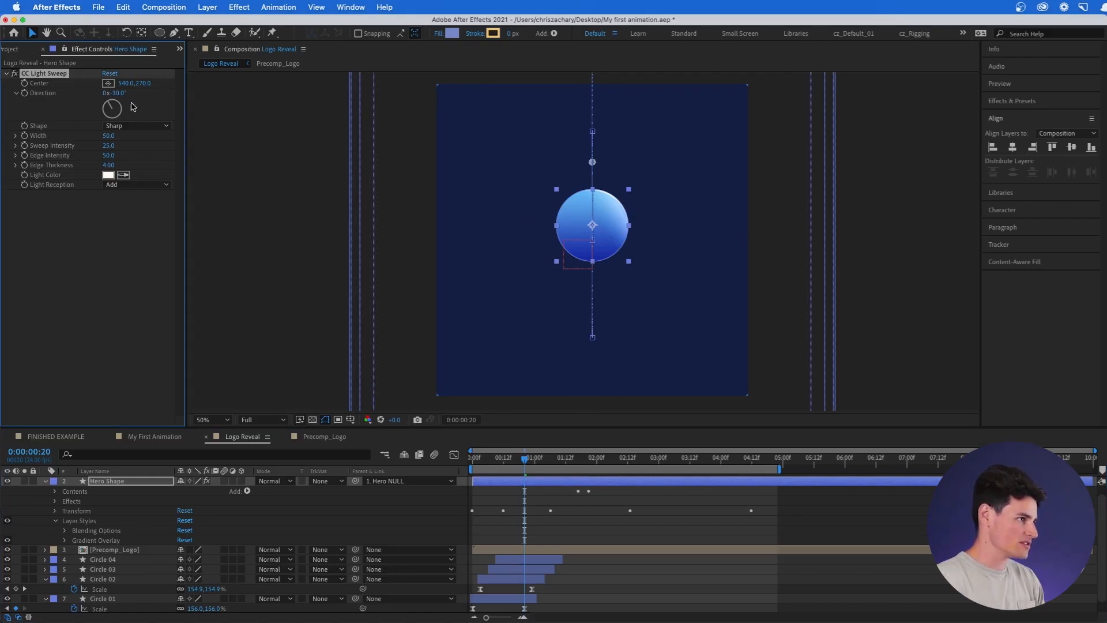
scroll(595, 167, "up", 2)
left_click_drag(601, 164, 539, 153)
key("comma")
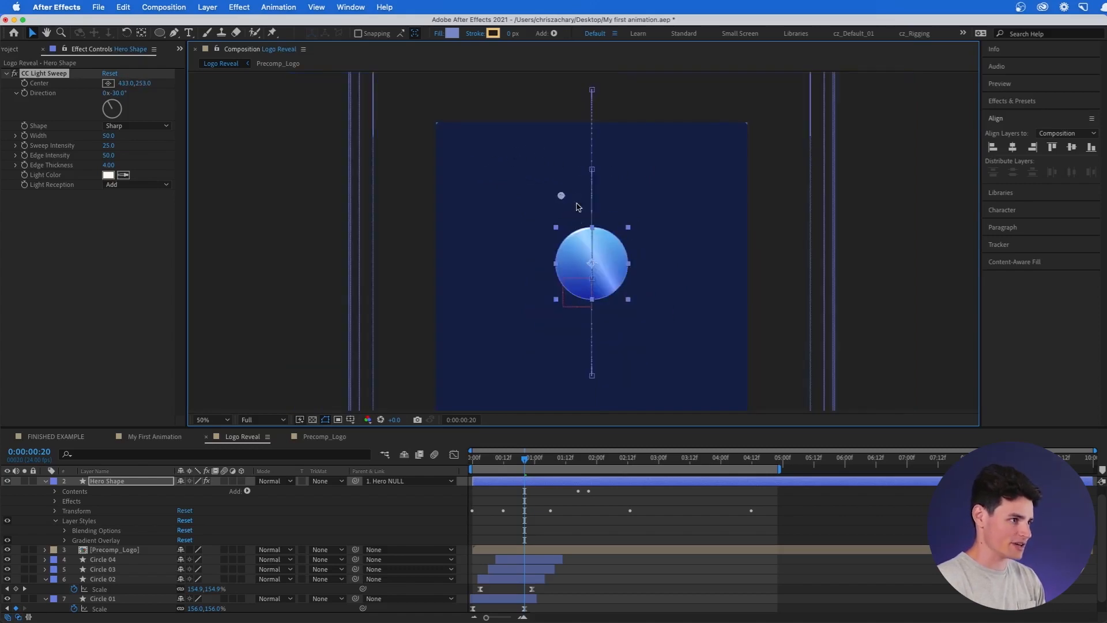
left_click_drag(562, 198, 527, 149)
key("period")
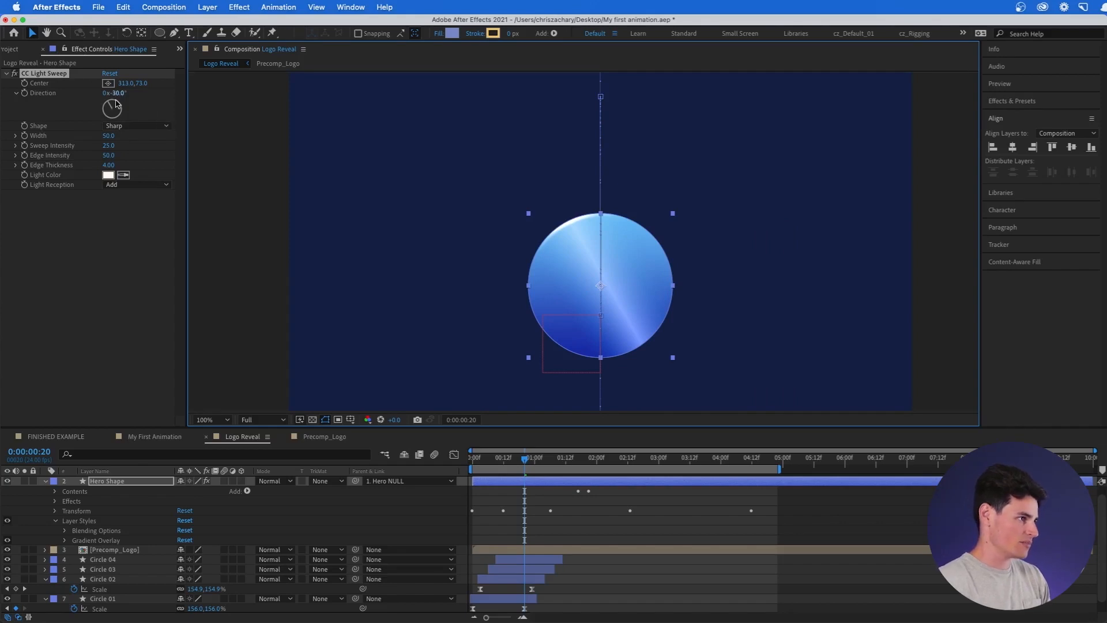
- Set the light sweep's shape to Smooth, its width to 66 and its sweep intensity to 30
left_click(129, 127)
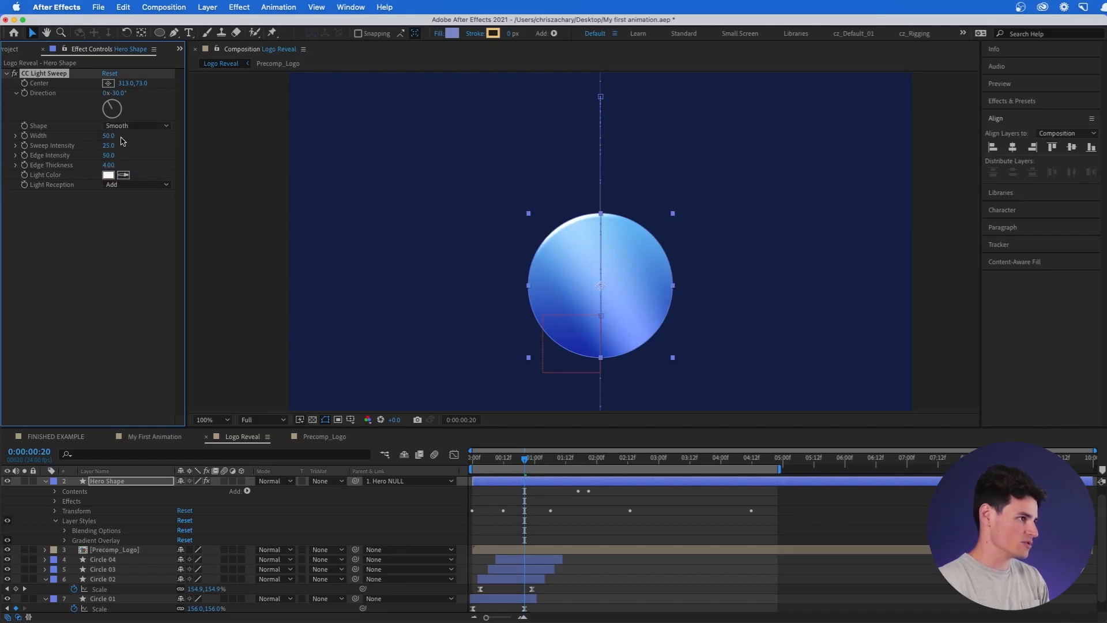
left_click_drag(115, 136, 118, 136)
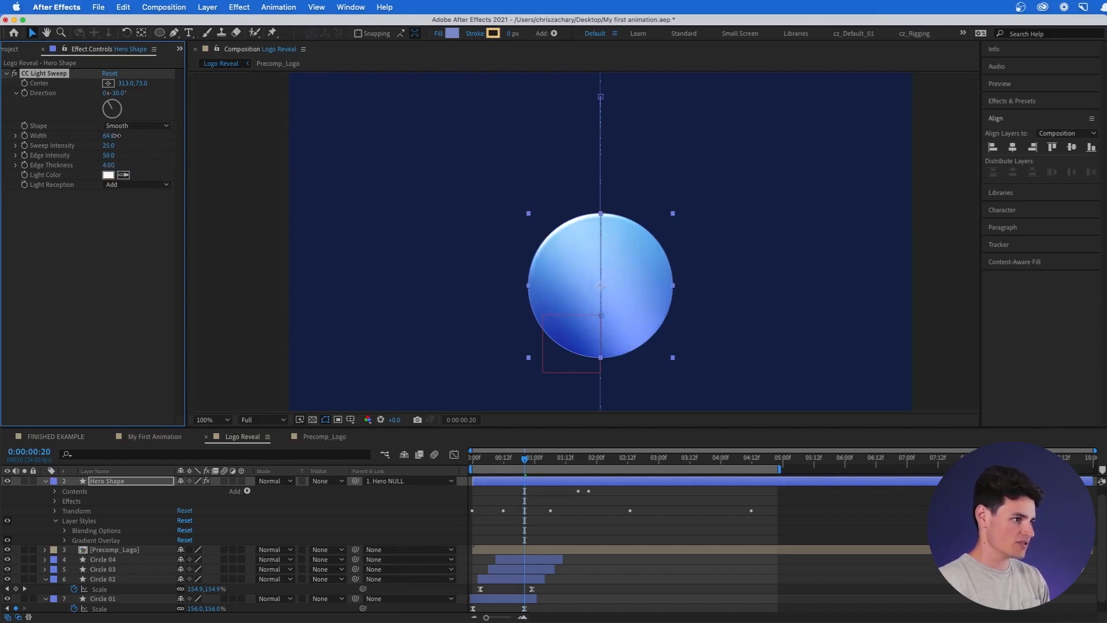
left_click_drag(111, 149, 113, 146)
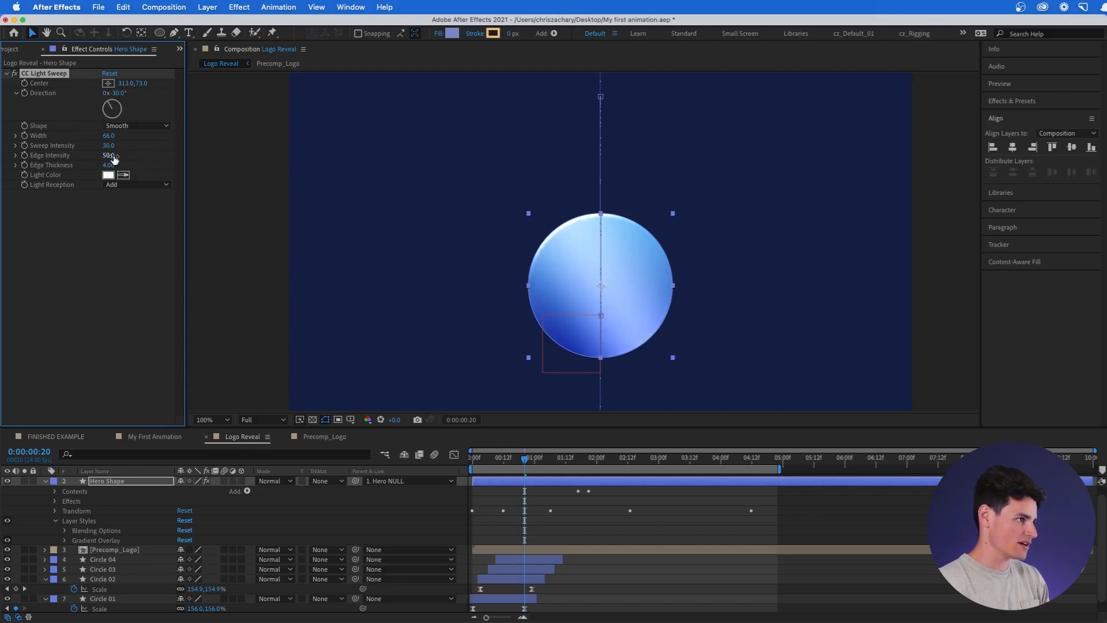
- Set the light sweep's edge intensity to 44, edge thickness to 14.1 and sweep intensity to 27
left_click(109, 155)
type("0")
key("Return")
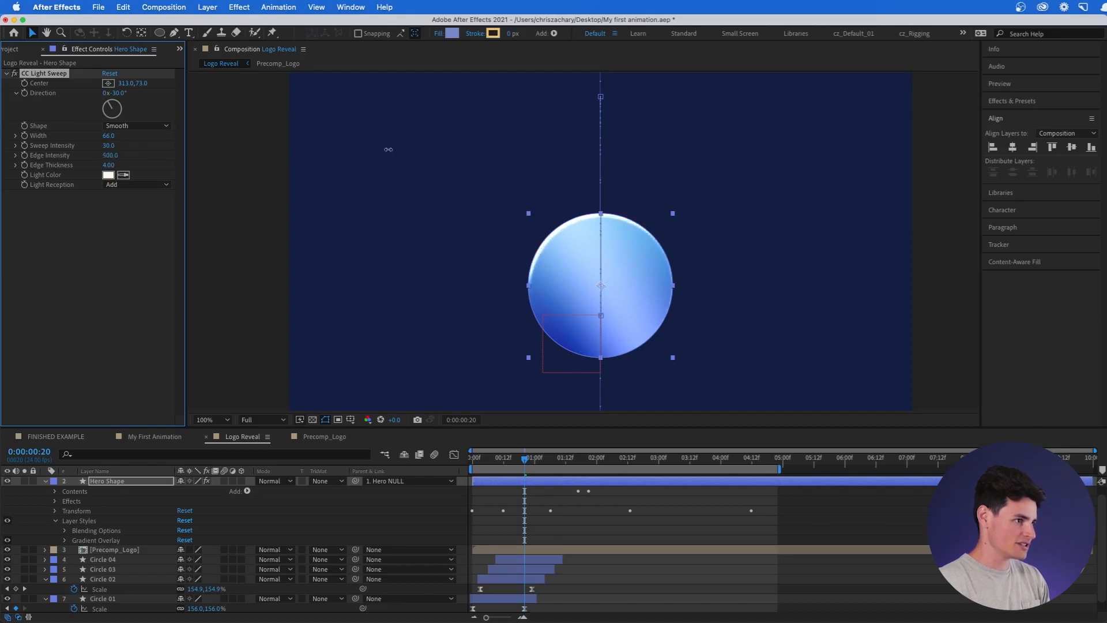
left_click_drag(21, 155, 33, 145)
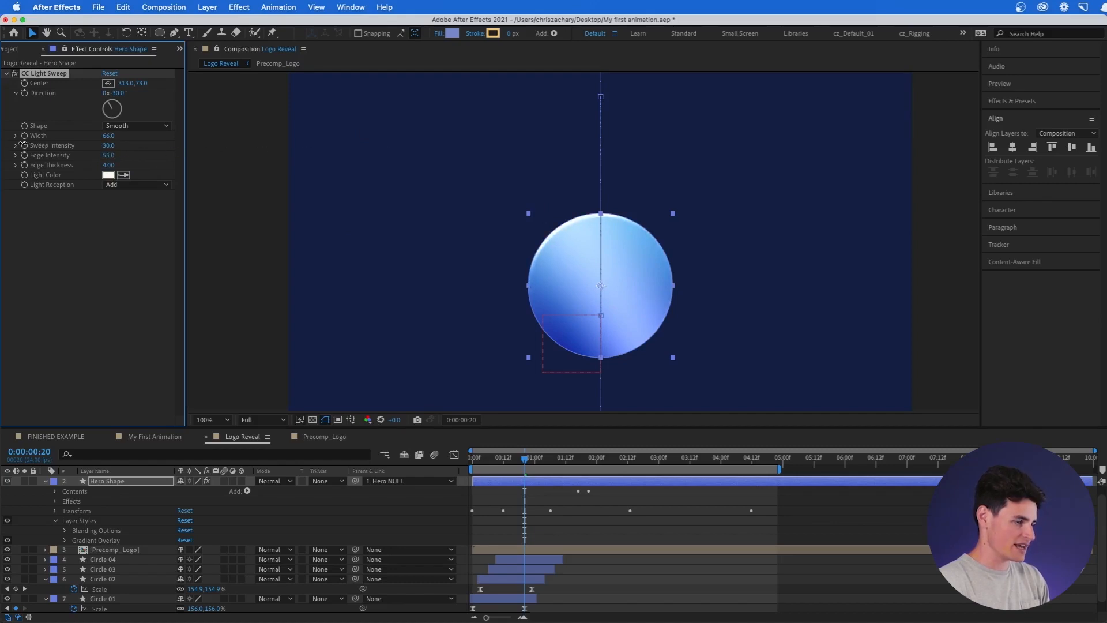
mouse_move(109, 165)
left_mouse_down()
mouse_move(152, 161)
mouse_move(93, 154)
mouse_move(126, 162)
mouse_move(109, 148)
left_mouse_up()
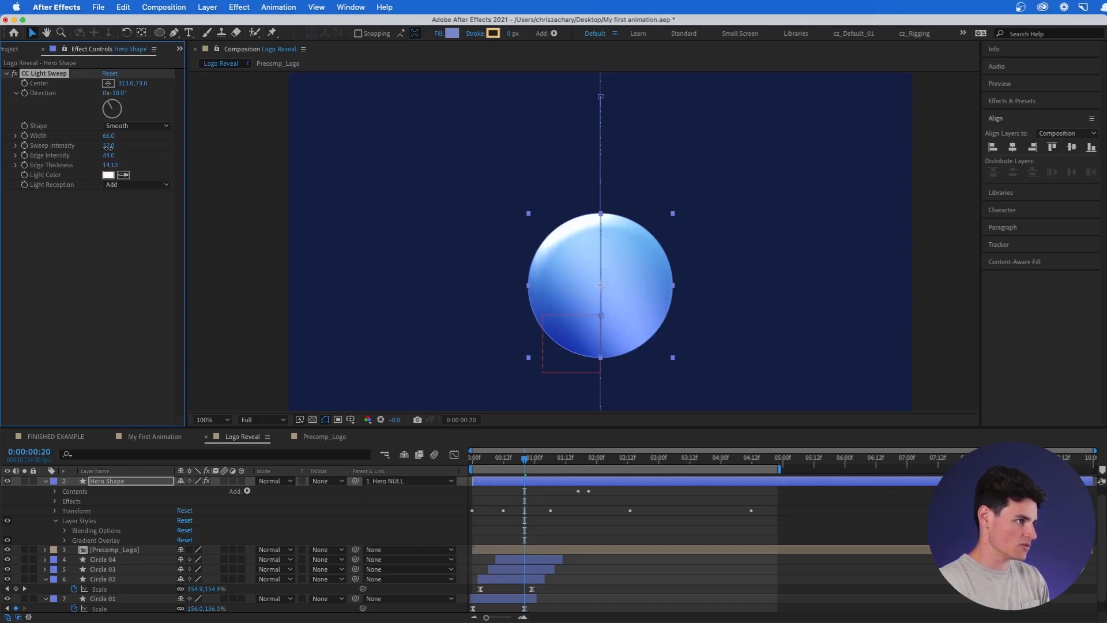
- Change the light sweep's light color to pink, FD57E8
left_click(108, 175)
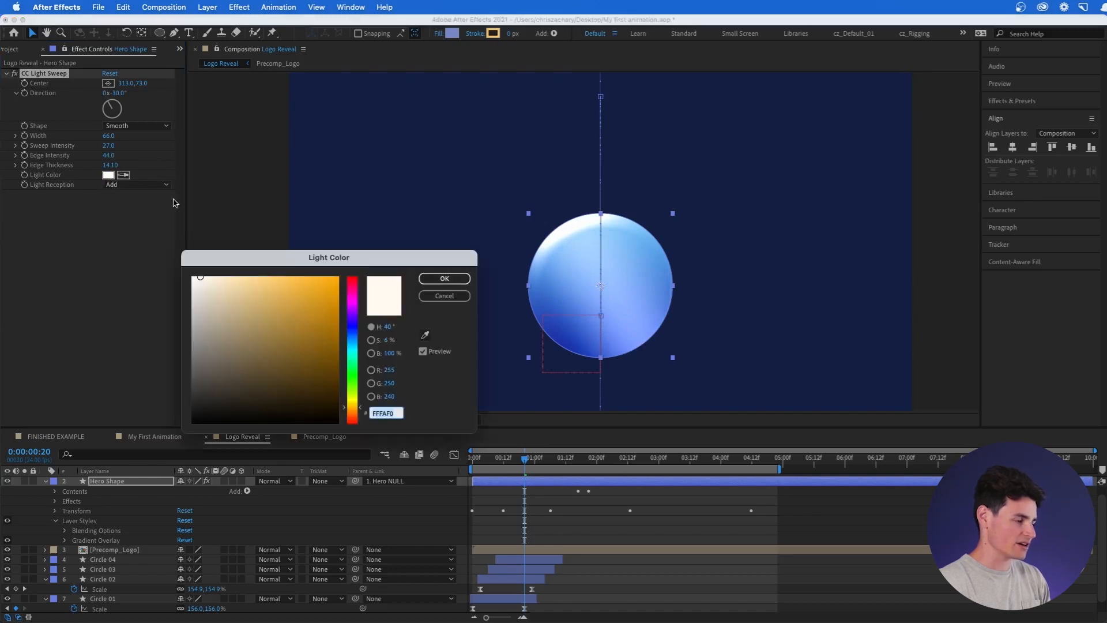
left_click_drag(365, 260, 369, 195)
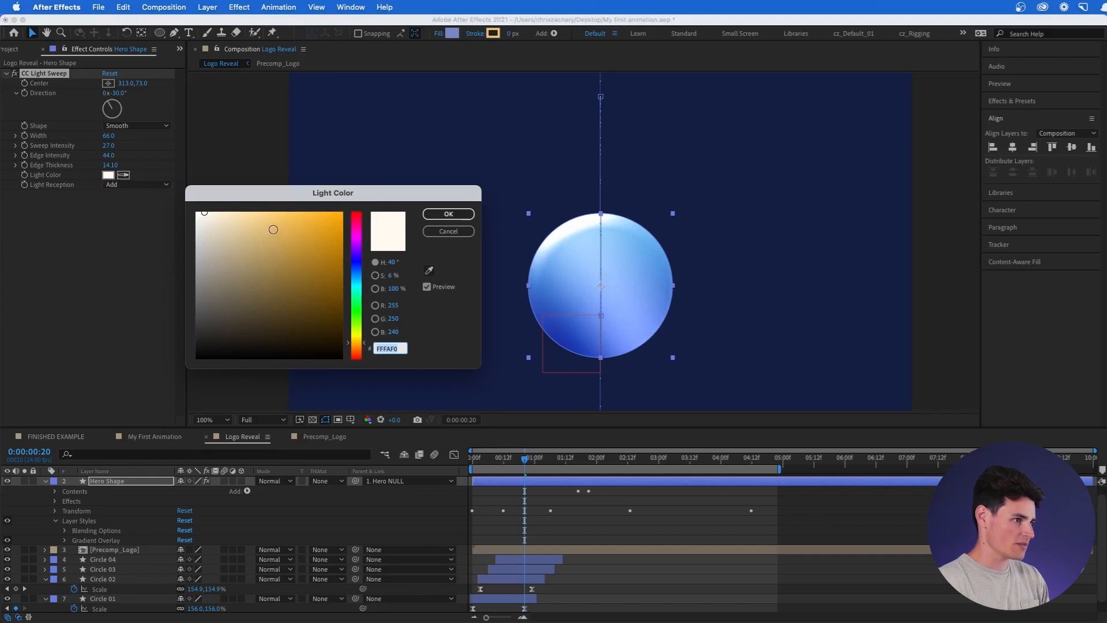
mouse_move(262, 222)
left_mouse_down()
mouse_move(222, 215)
mouse_move(291, 213)
mouse_move(272, 195)
left_mouse_up()
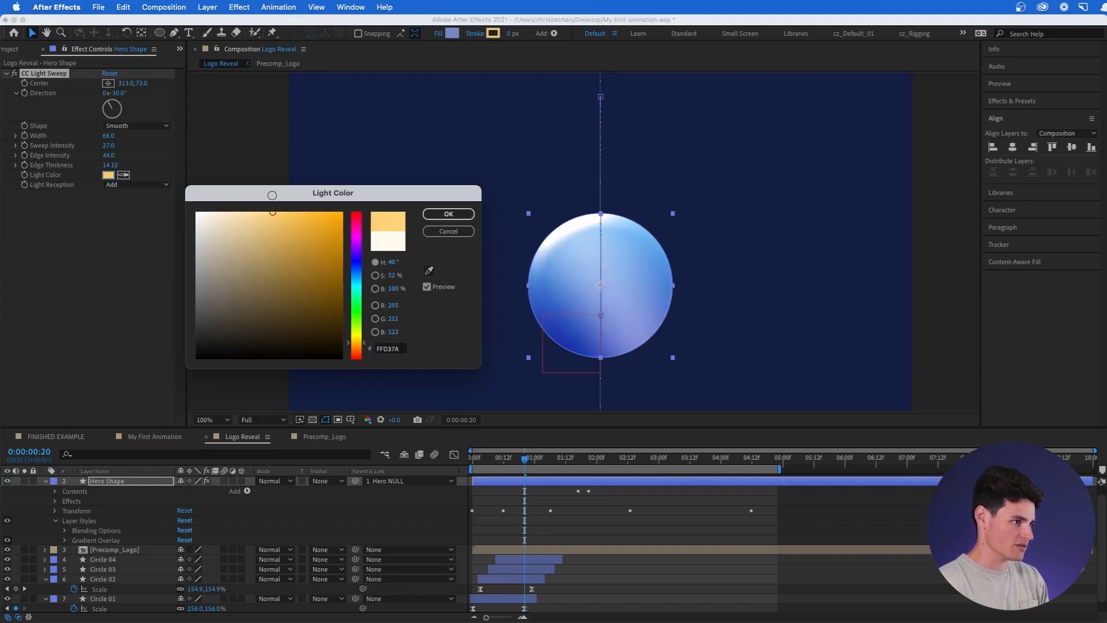
left_click(293, 214)
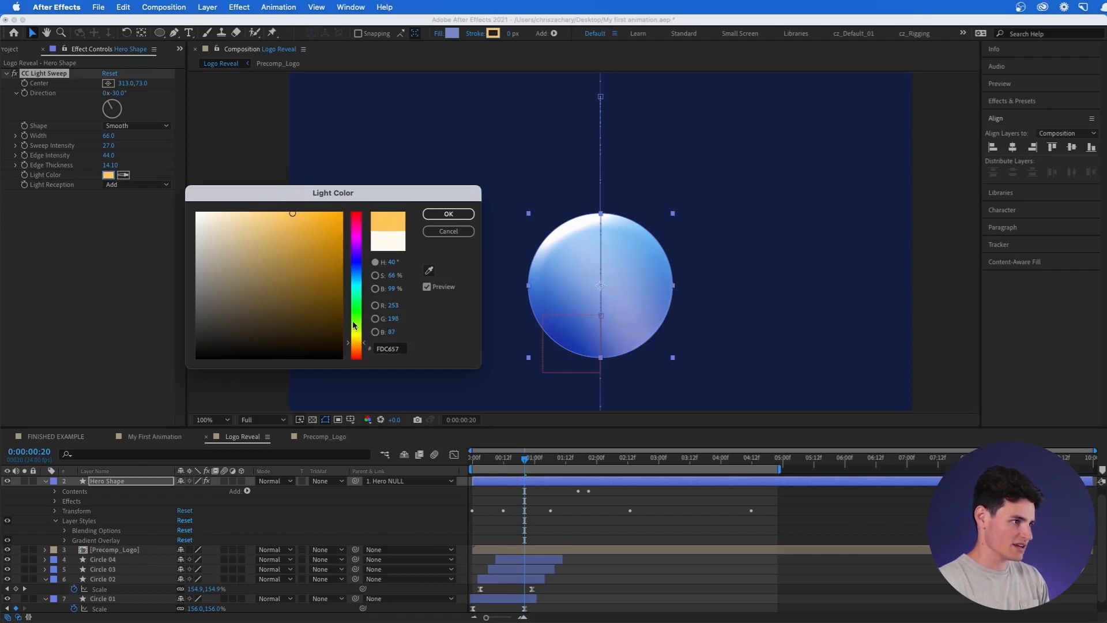
left_click_drag(357, 350, 373, 235)
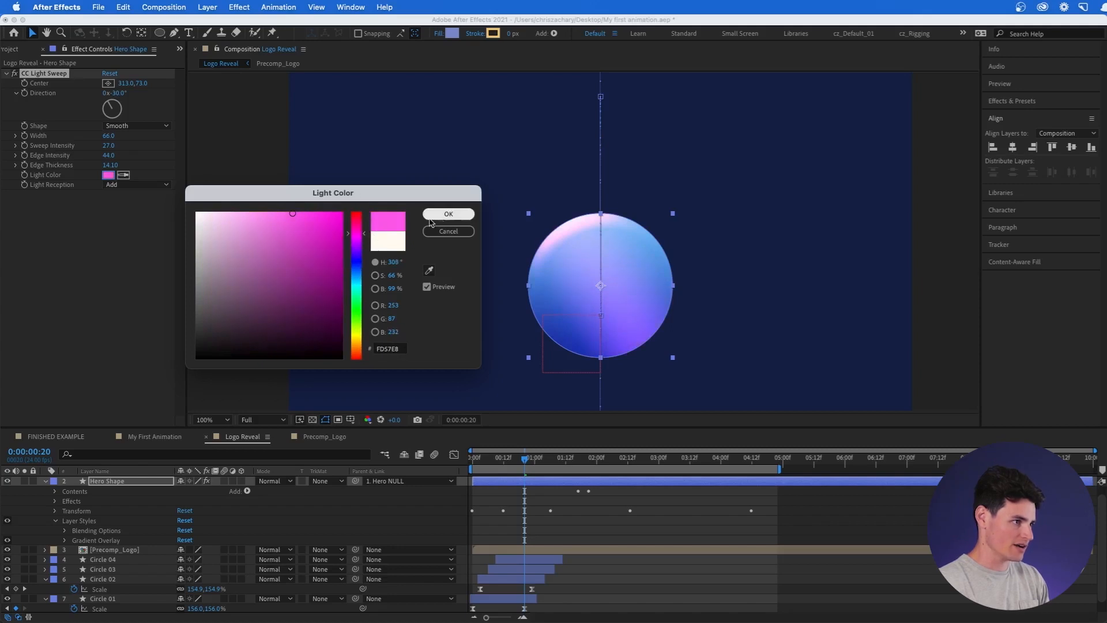
left_click(448, 214)
- Deselect the Hero Shape and examine the pink light sweep on the ball up close
key("comma")
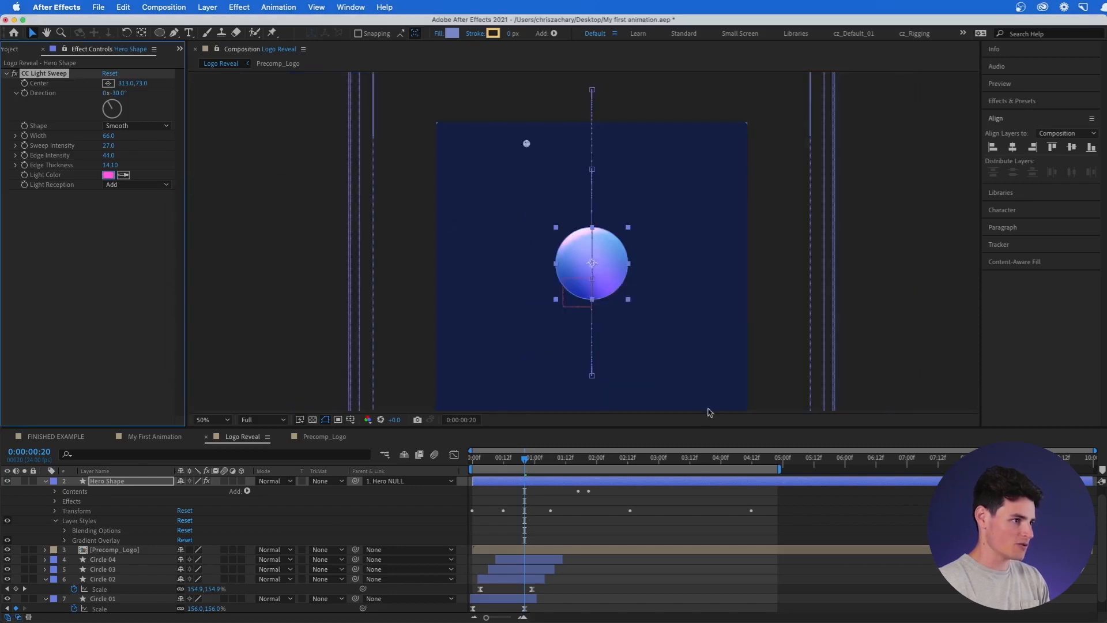
left_click(744, 303)
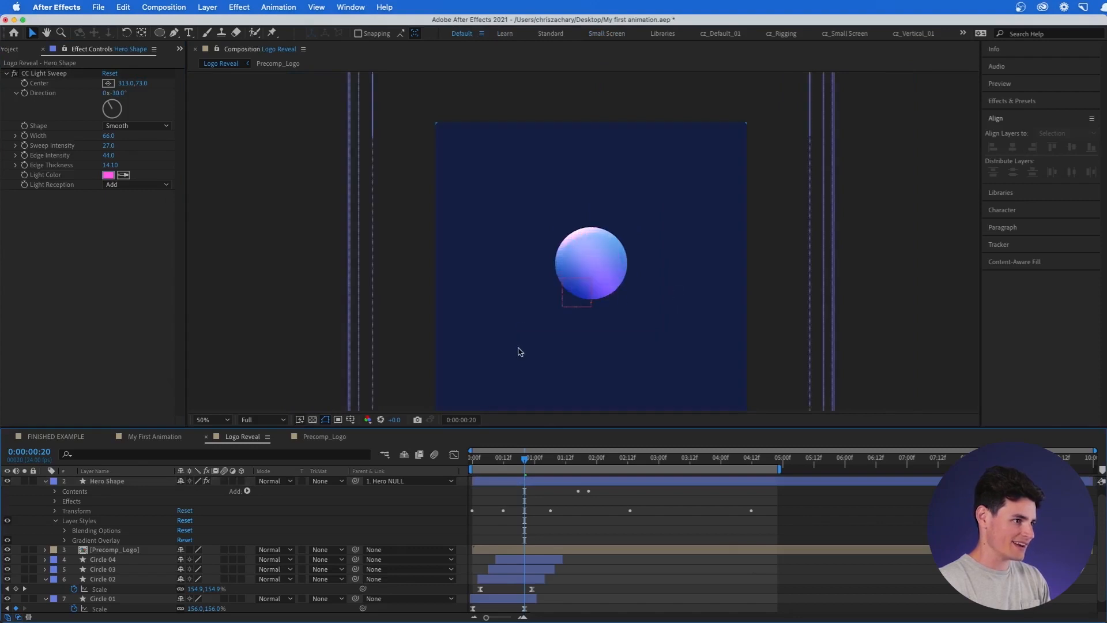
key("period")
left_click(598, 279)
left_click_drag(636, 283, 608, 242)
left_click(669, 324)
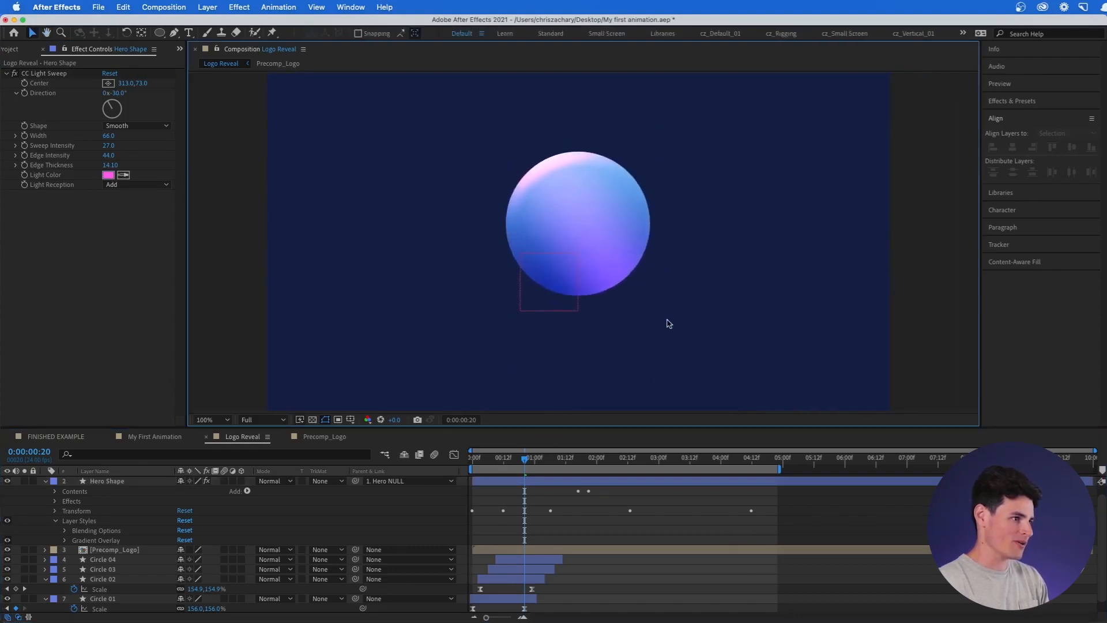
- Preview the Logo Reveal animation from the start and check the light sweep during the ball-to-square transition
left_click_drag(509, 464, 473, 459)
key("space")
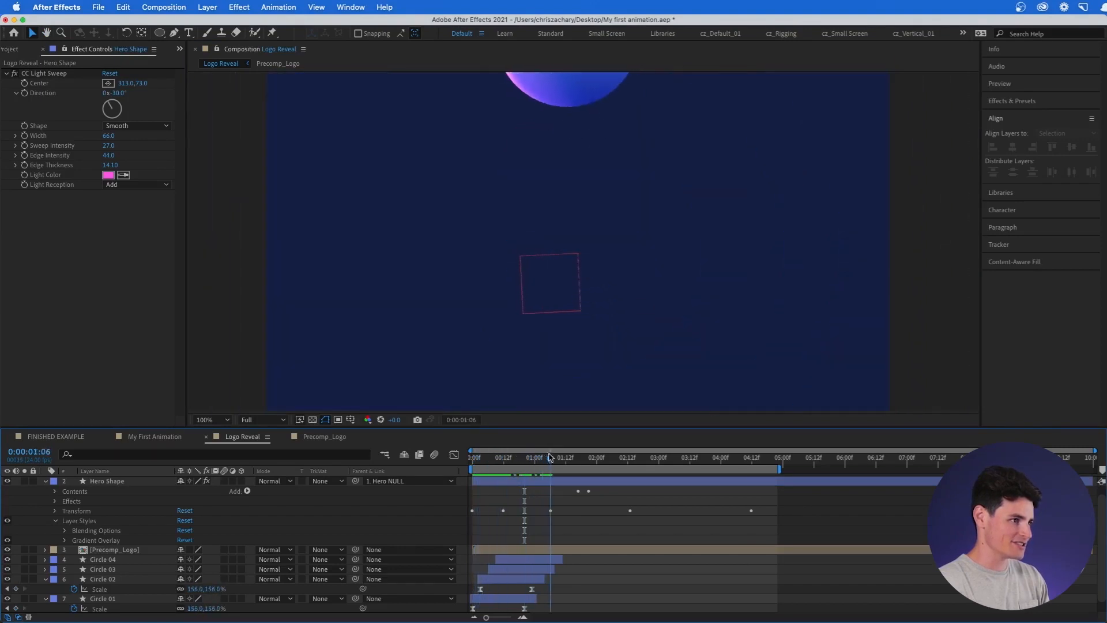
key("space")
key("comma")
key("space")
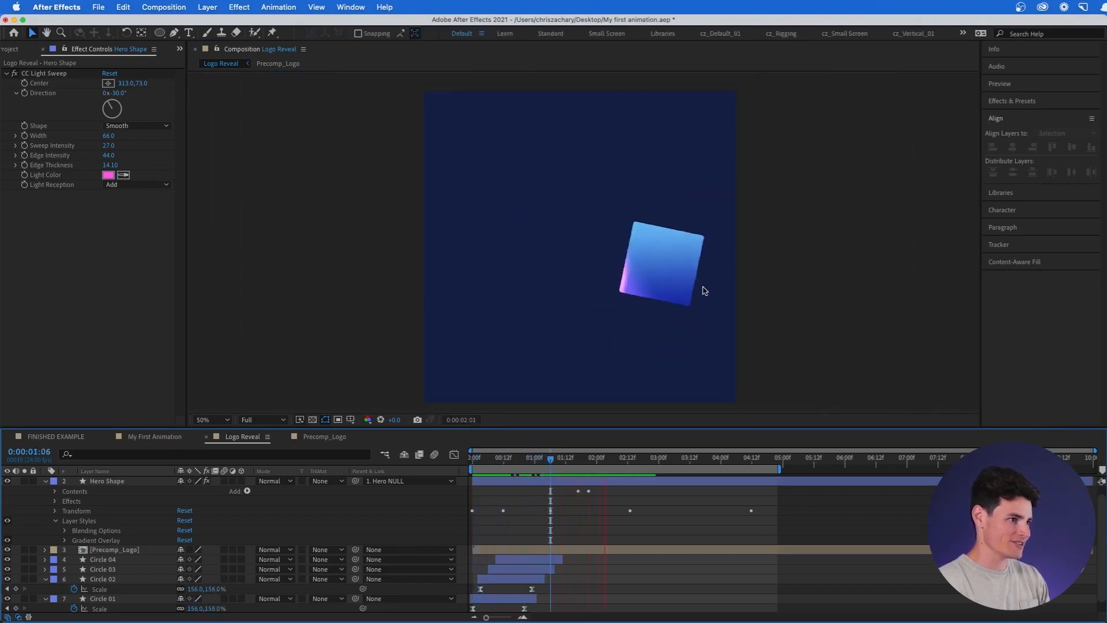
left_click(585, 465)
mouse_move(586, 466)
left_mouse_down()
mouse_move(568, 467)
mouse_move(594, 469)
mouse_move(583, 471)
left_mouse_up()
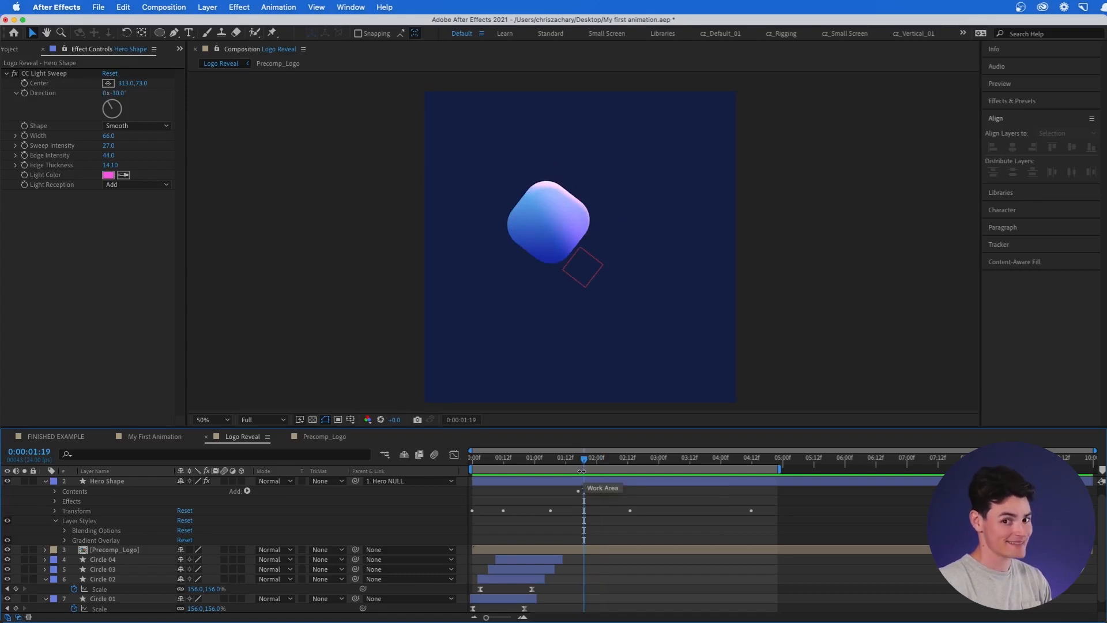
key("space")
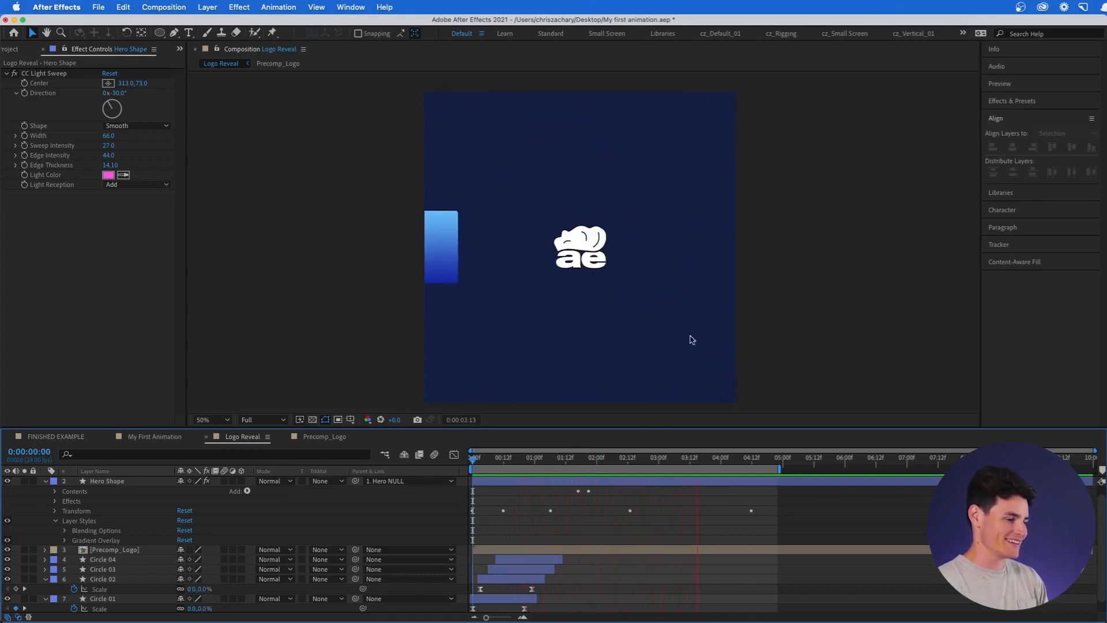
left_click(570, 461)
left_click_drag(569, 461, 662, 467)
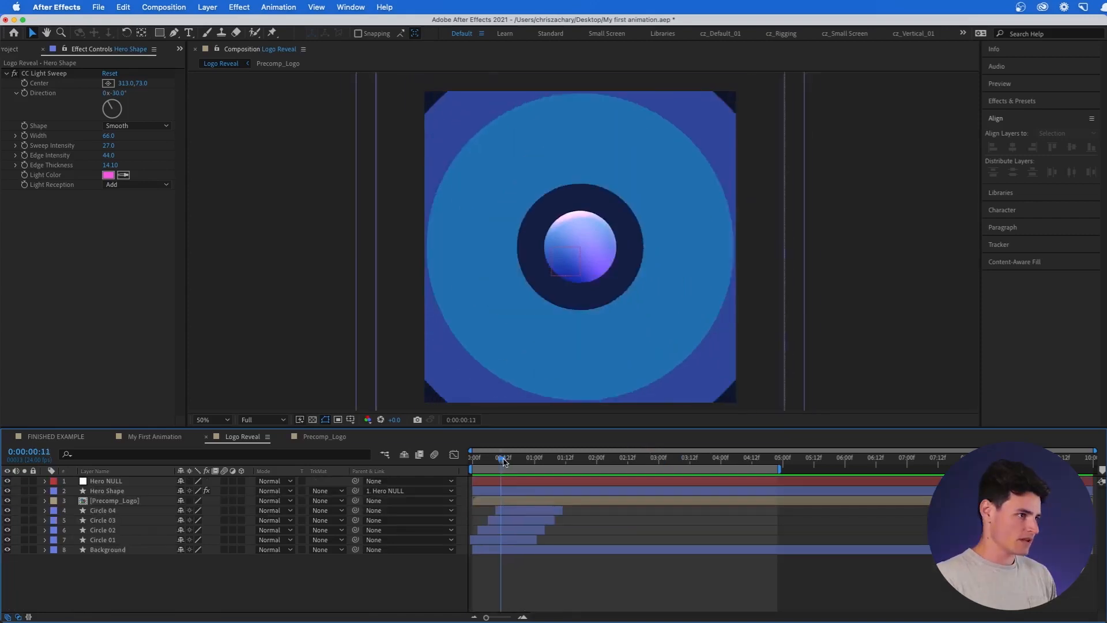
- Change Circle 02's fill color to purple, 3D3099, with the animation at frame 9
mouse_move(500, 463)
left_mouse_down()
mouse_move(509, 463)
mouse_move(474, 465)
mouse_move(497, 464)
left_mouse_up()
left_click(125, 553)
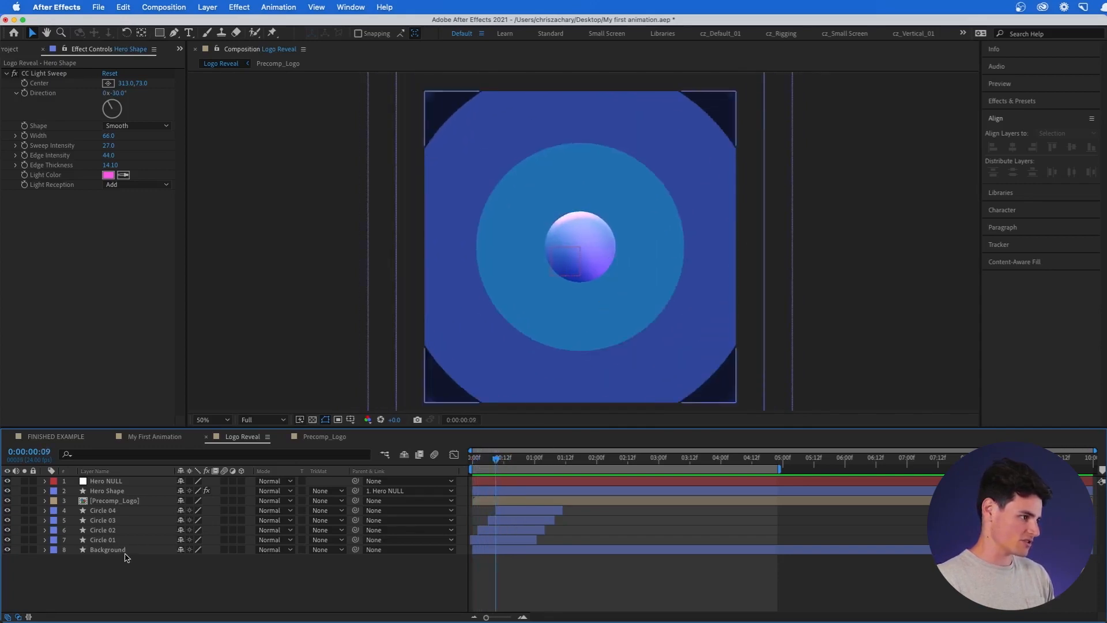
left_click(455, 242)
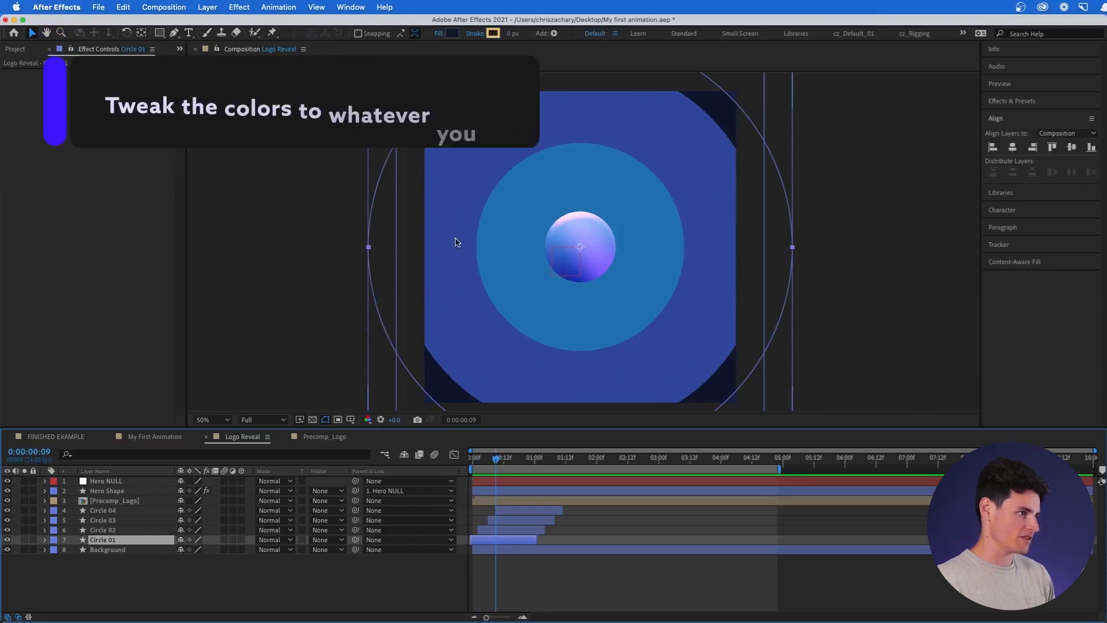
left_click(115, 530)
left_click(453, 33)
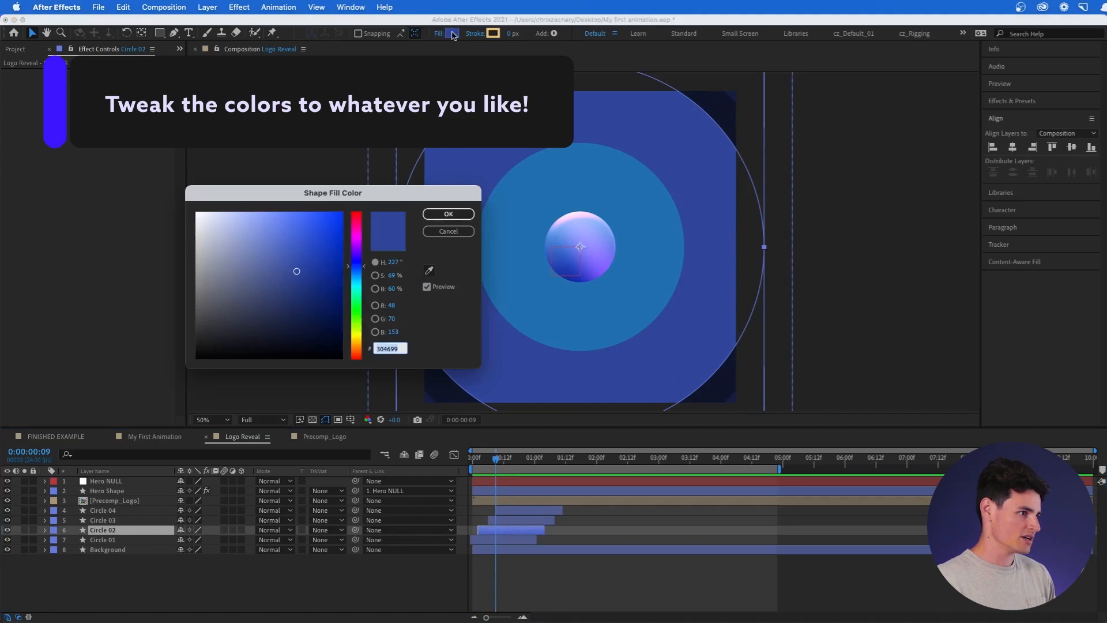
left_click(356, 261)
left_click_drag(355, 261, 357, 258)
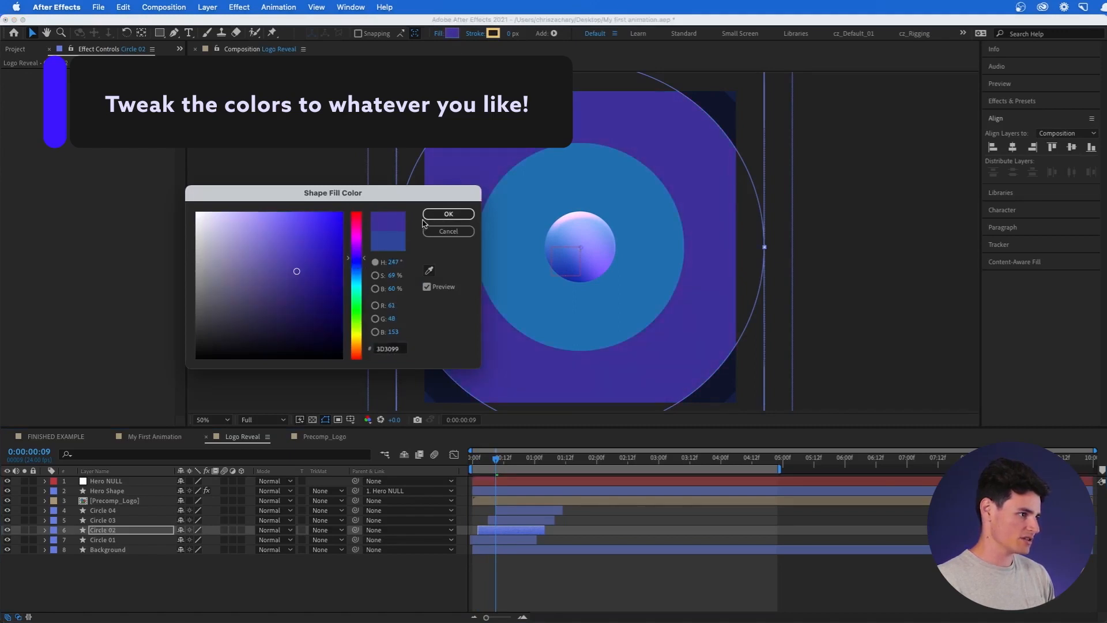
left_click(449, 214)
- Change Circle 03's fill color to a deep blue with hue 240° and preview the Logo Reveal animation
left_click(130, 520)
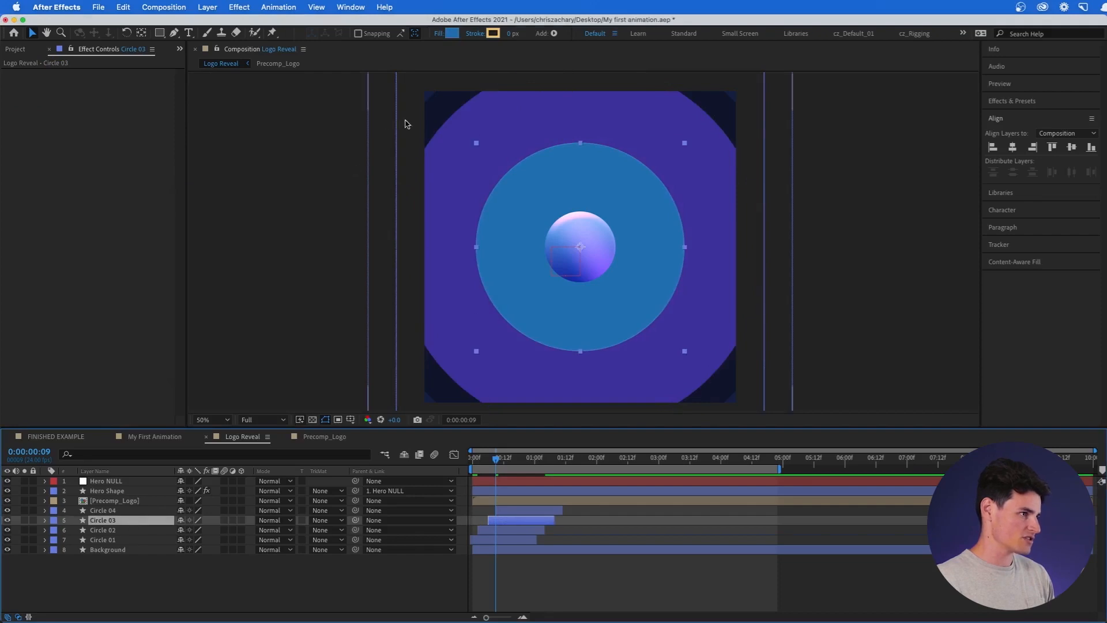
left_click(452, 34)
left_click_drag(360, 275, 358, 261)
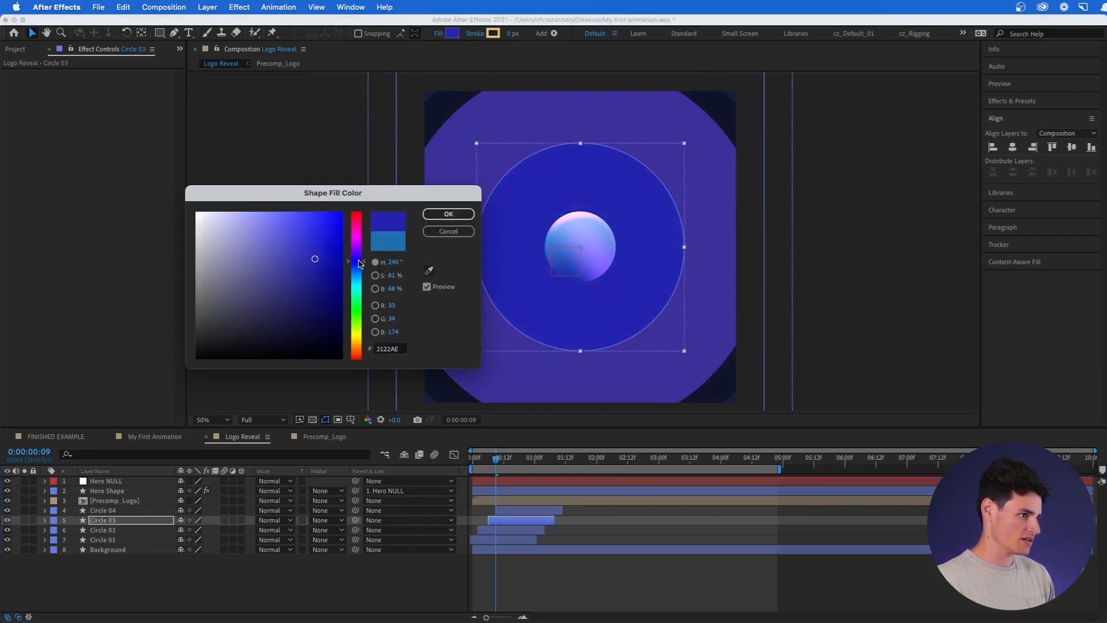
left_click(436, 217)
key("space")
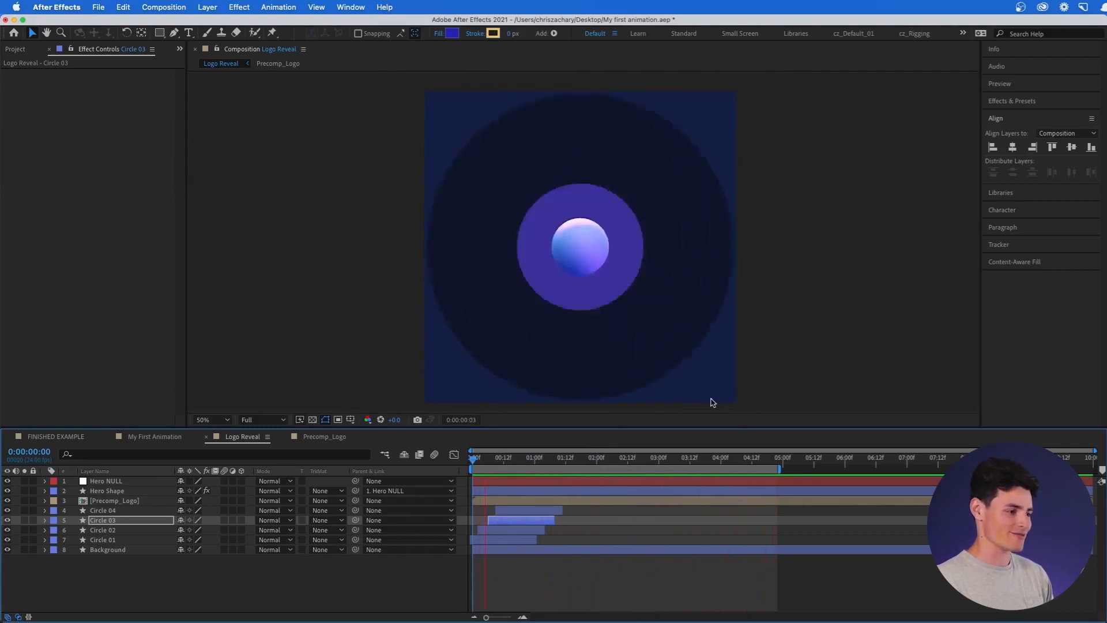
left_click(224, 582)
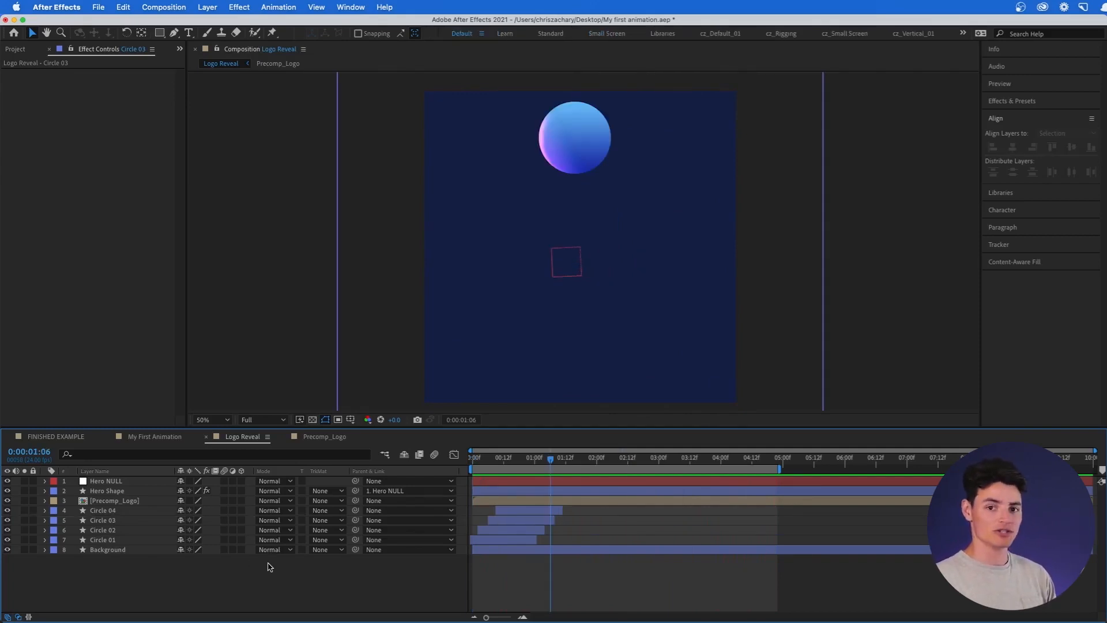
- Add a new adjustment layer above all layers in the Logo Reveal composition
left_click(207, 7)
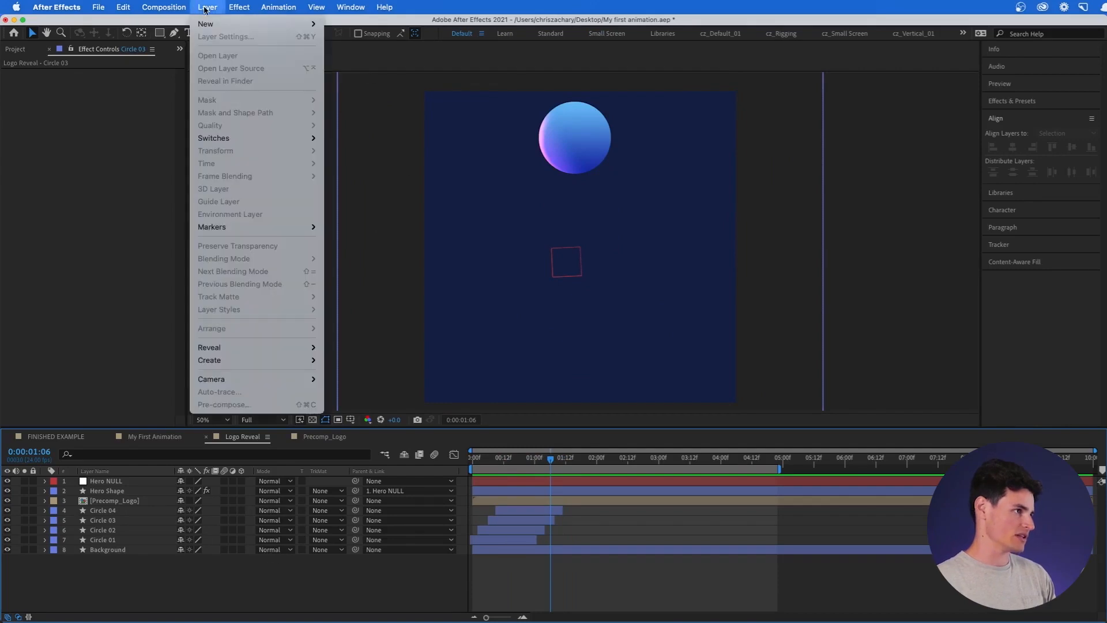
mouse_move(231, 24)
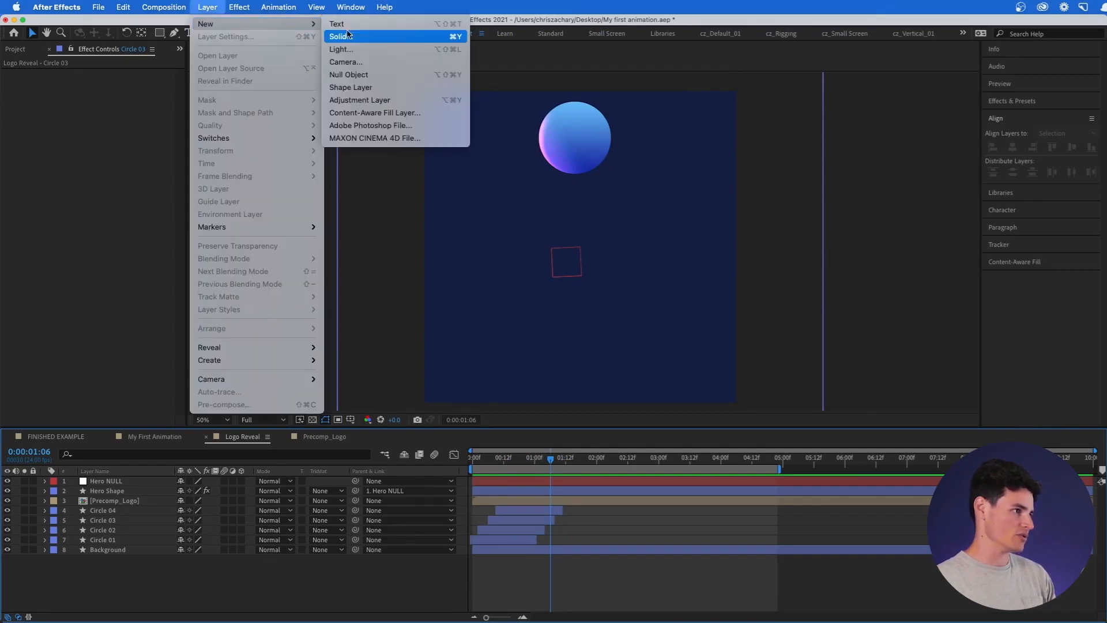
left_click(439, 101)
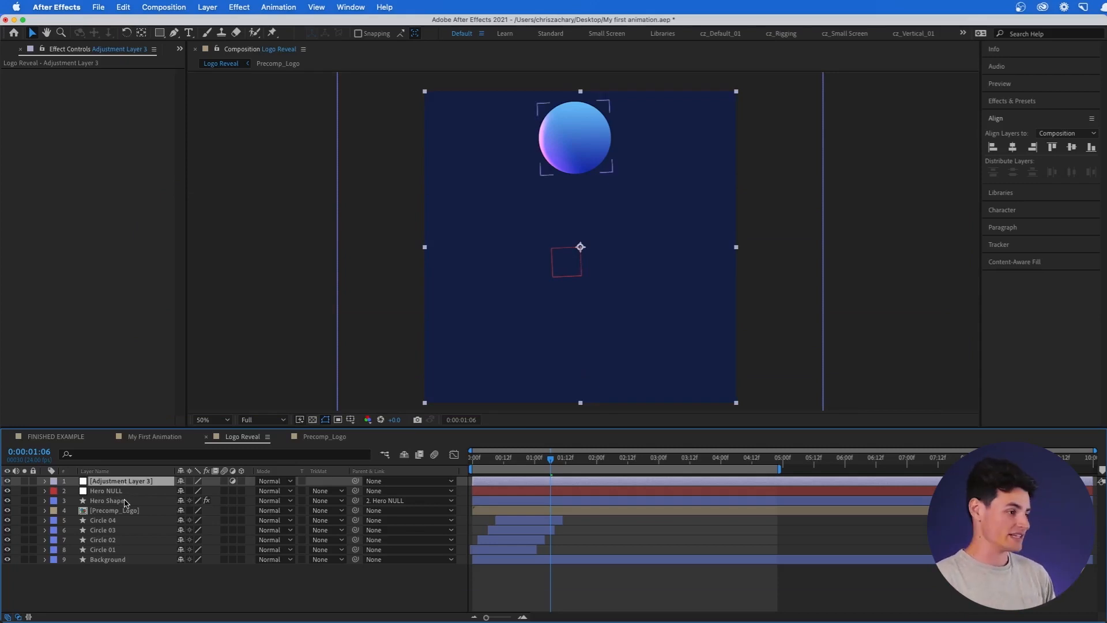
left_click(125, 501)
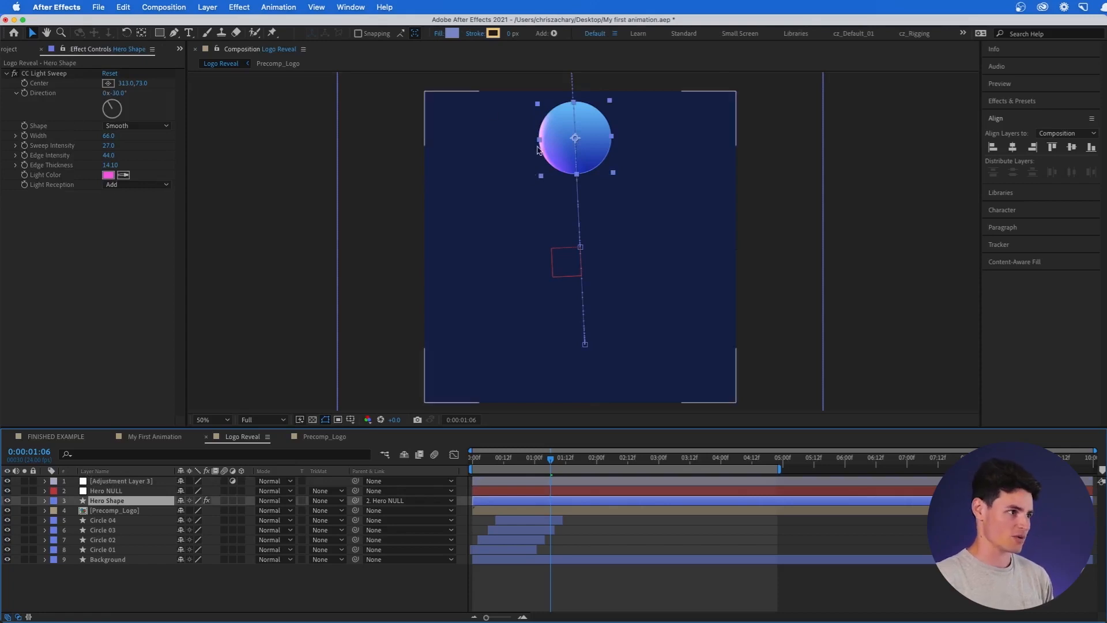
- Apply the Hue/Saturation color correction effect to the adjustment layer
left_click(111, 482)
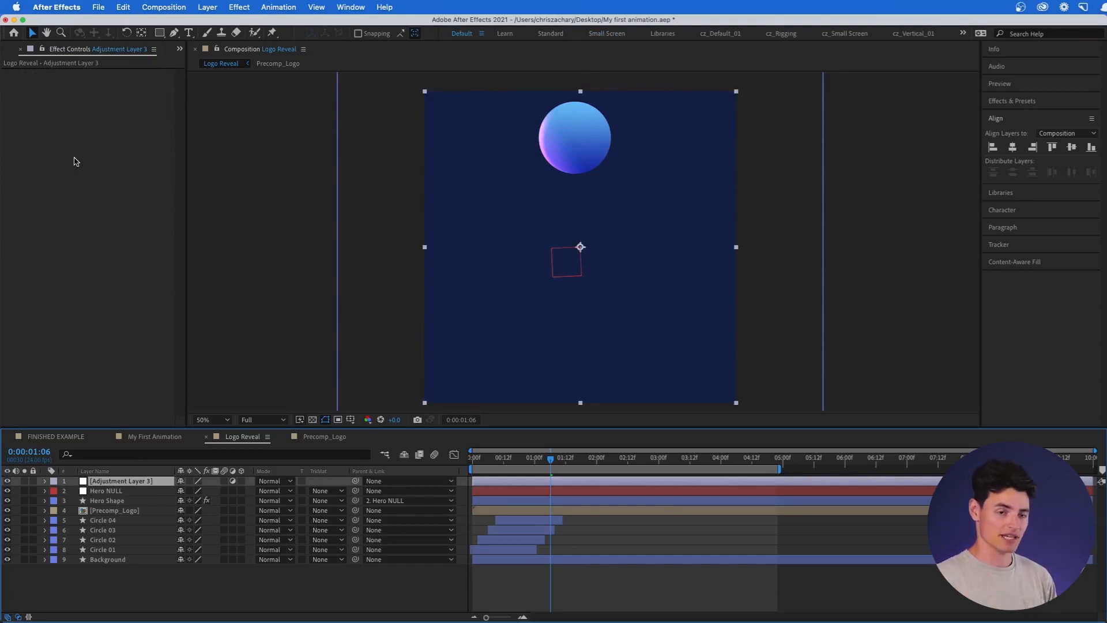
left_click(240, 7)
mouse_move(341, 152)
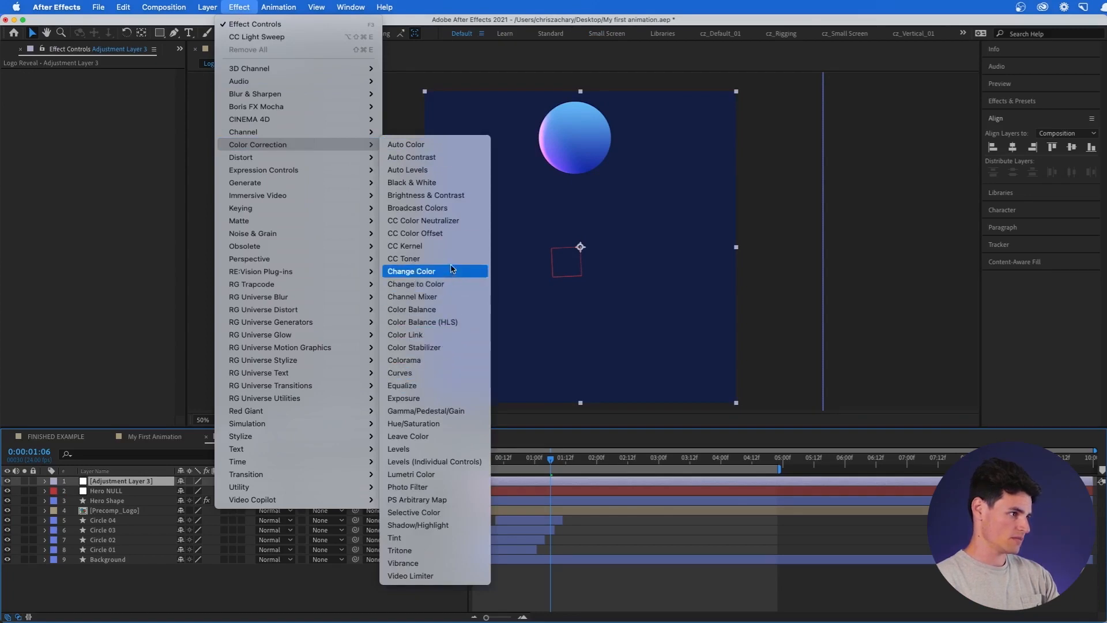
left_click(449, 427)
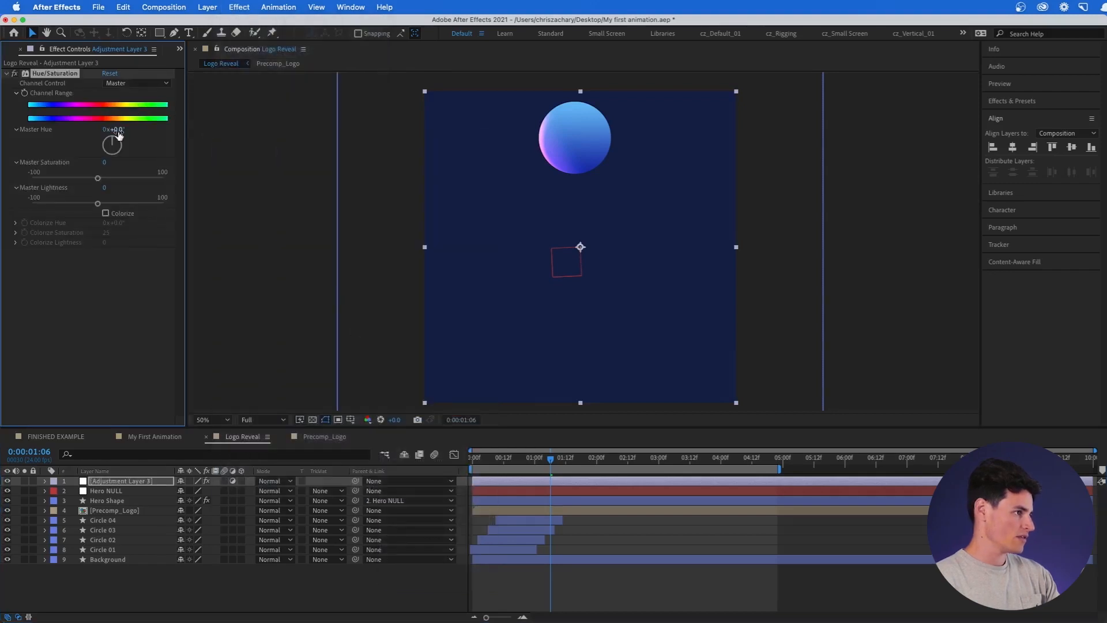
- Shift the master hue to 1x+145°, and switch off and collapse the Hue/Saturation effect
left_click_drag(119, 132, 200, 136)
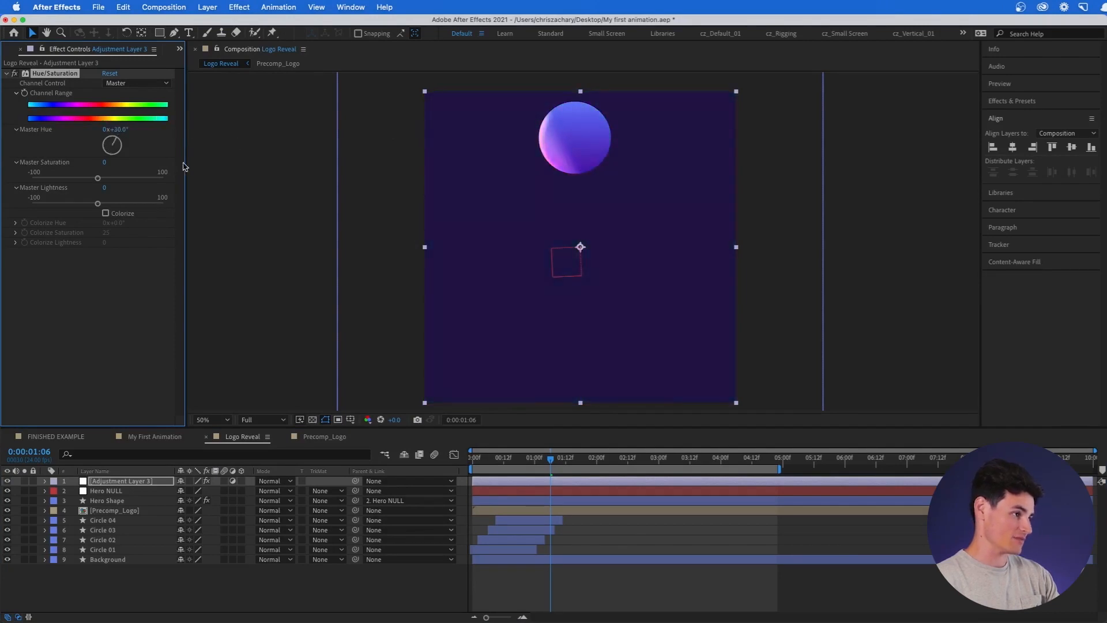
left_click_drag(118, 130, 409, 145)
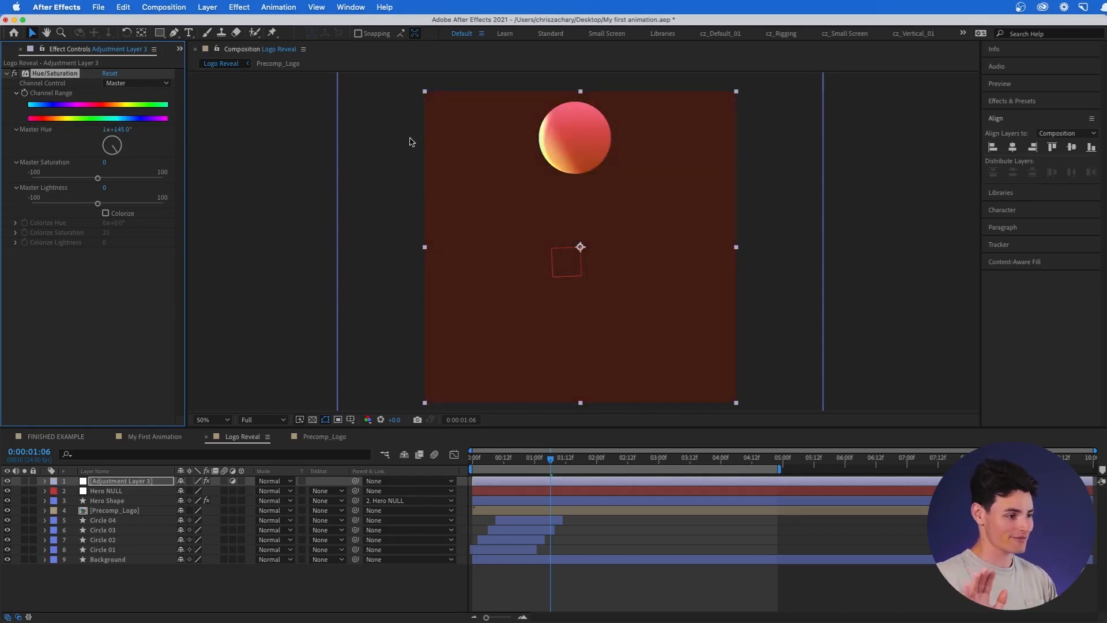
left_click(15, 74)
left_click(7, 75)
left_click(82, 85)
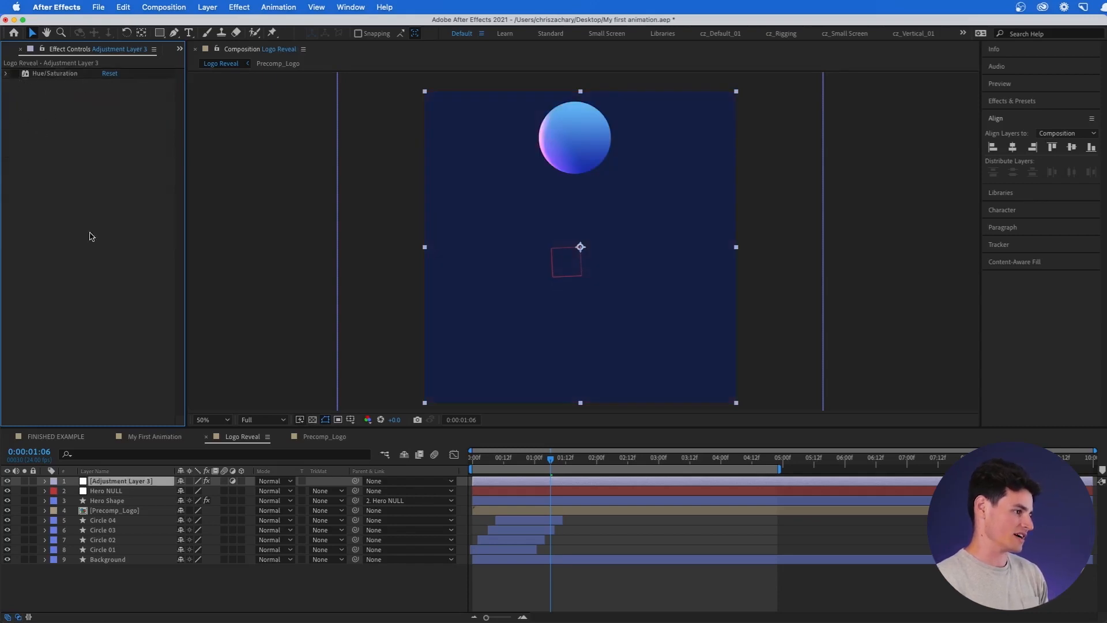
- Rename the adjustment layer as CC
left_click(161, 484)
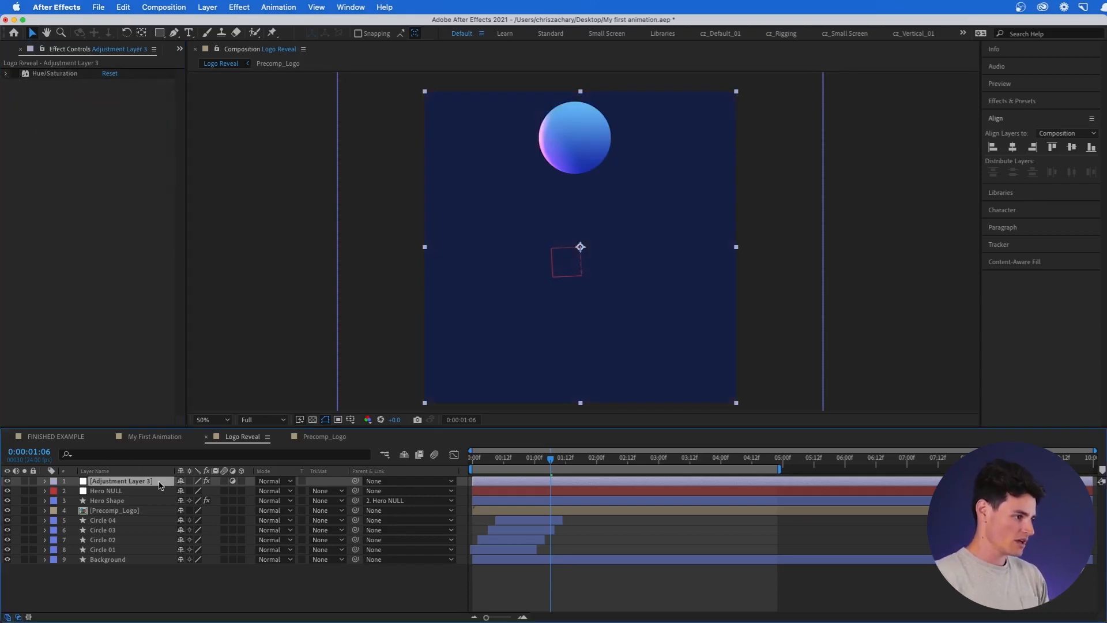
key("Return")
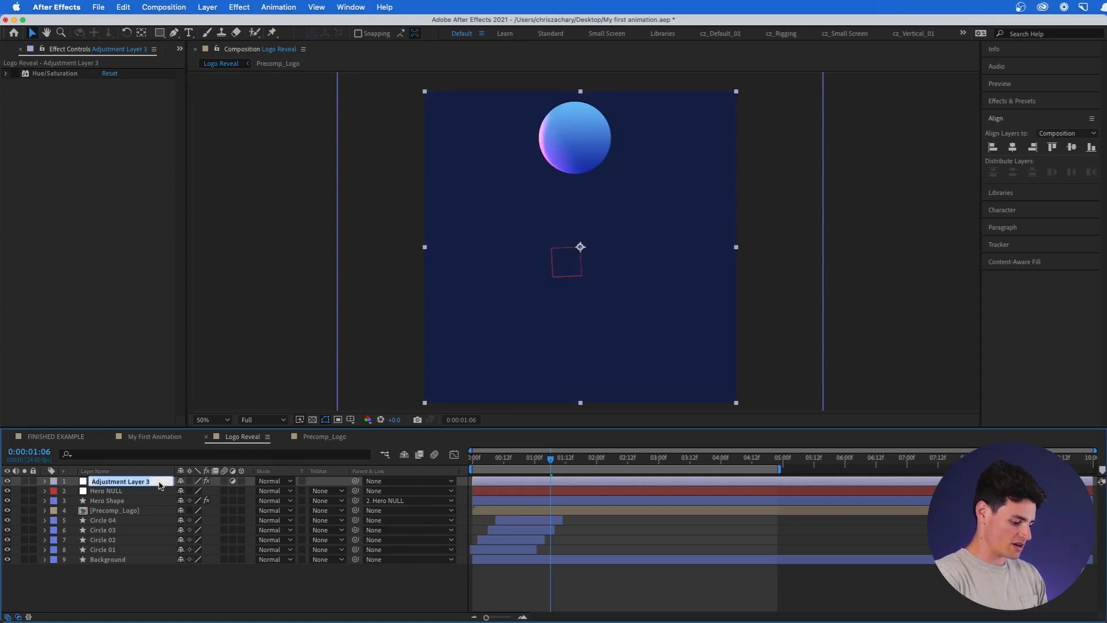
type("cc")
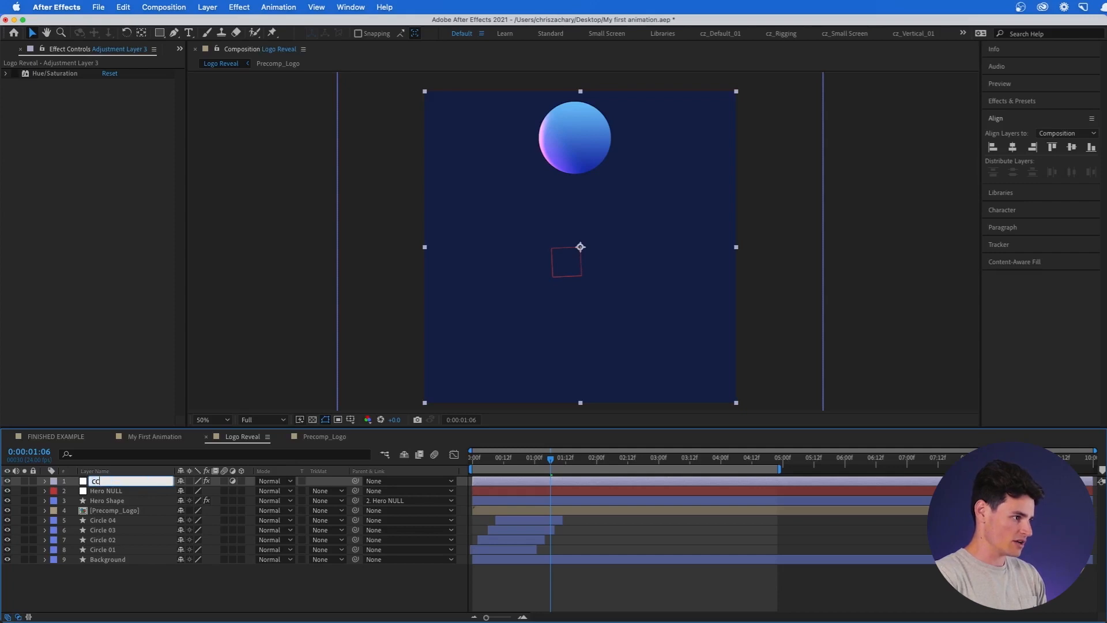
key("Return")
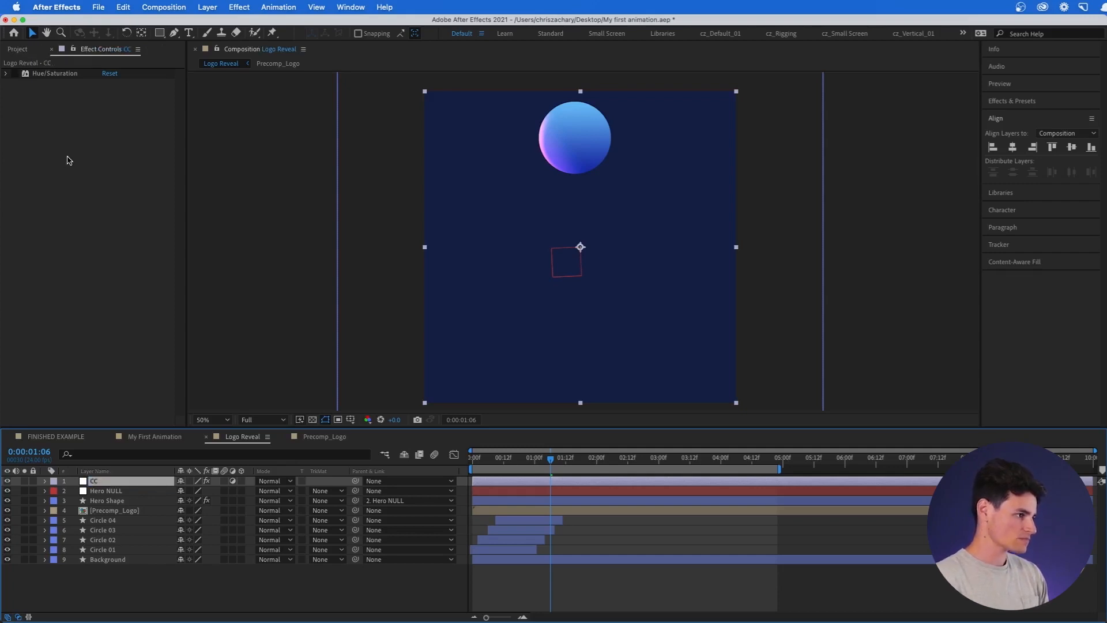
- Apply the Stylize Glow effect to the CC adjustment layer
left_click(85, 100)
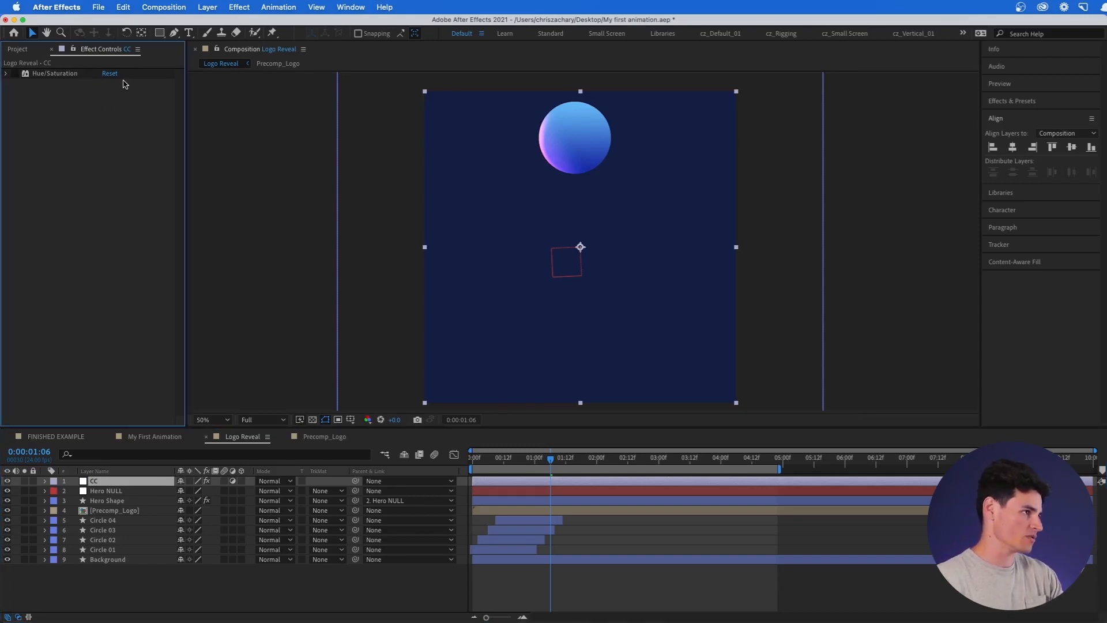
left_click(240, 7)
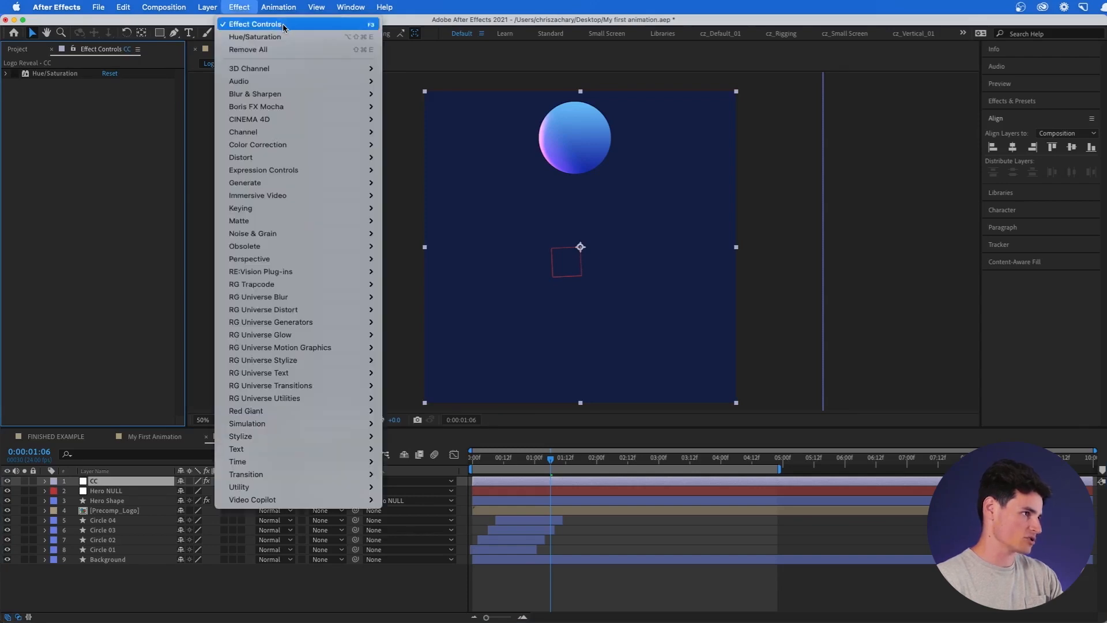
right_click(81, 104)
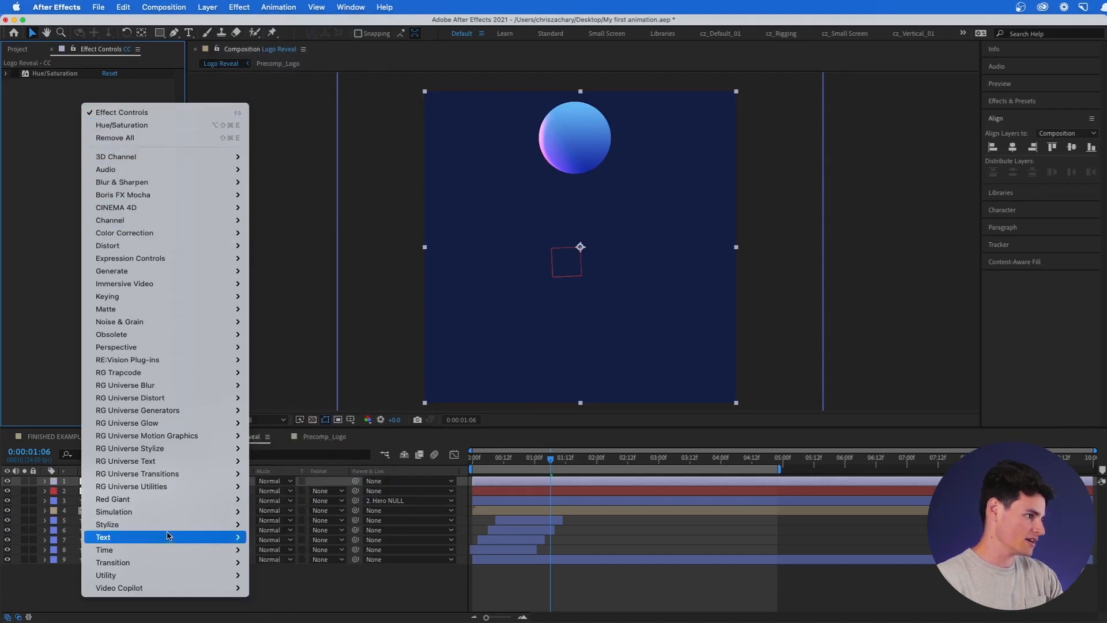
mouse_move(169, 529)
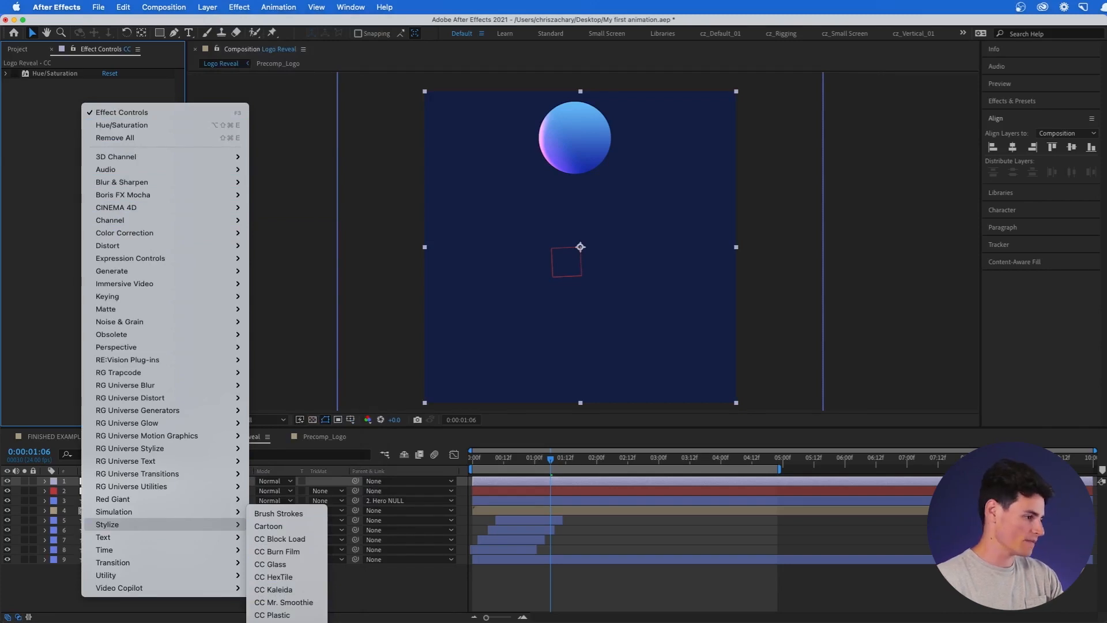
key("Return")
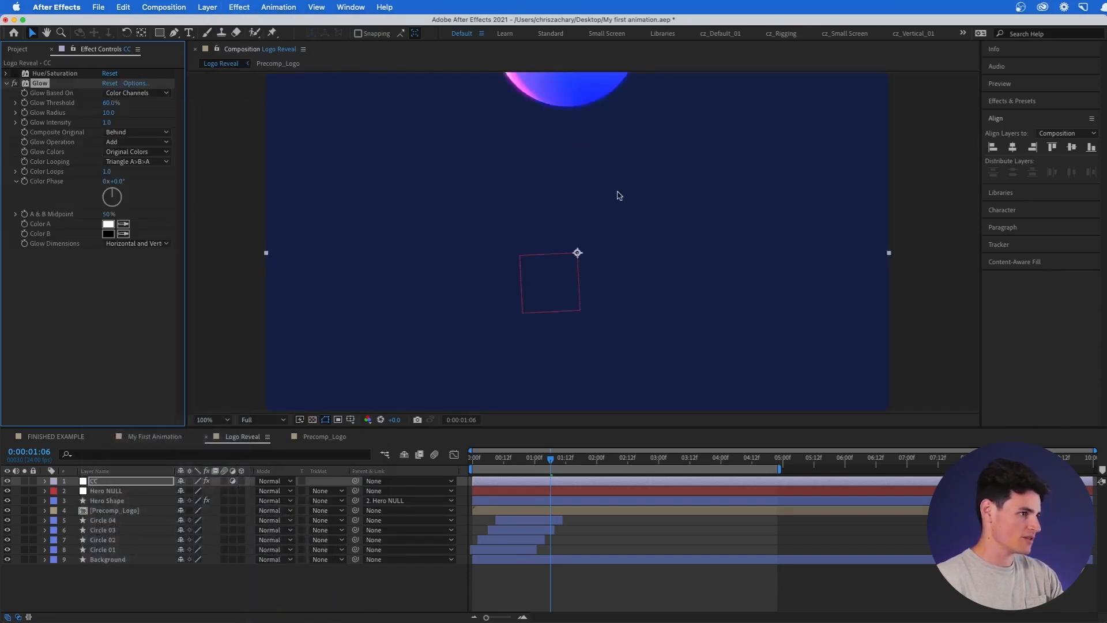
- Set the glow threshold to 95.7%, radius to 229 and intensity to 1.2, judging it on the square at 1:19
left_click_drag(555, 460, 585, 460)
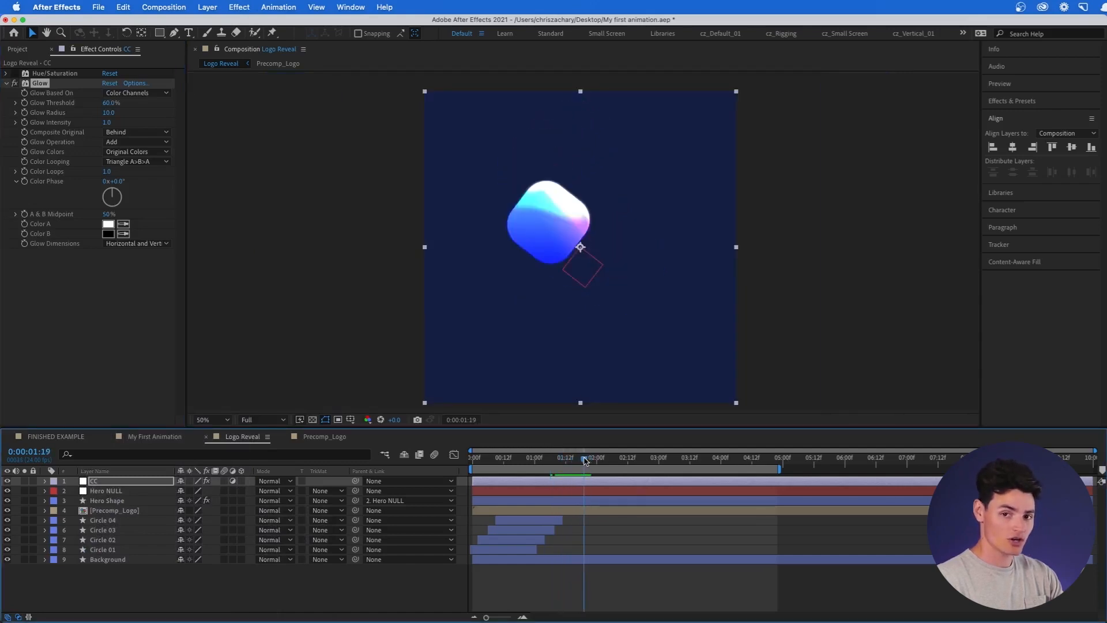
key("period")
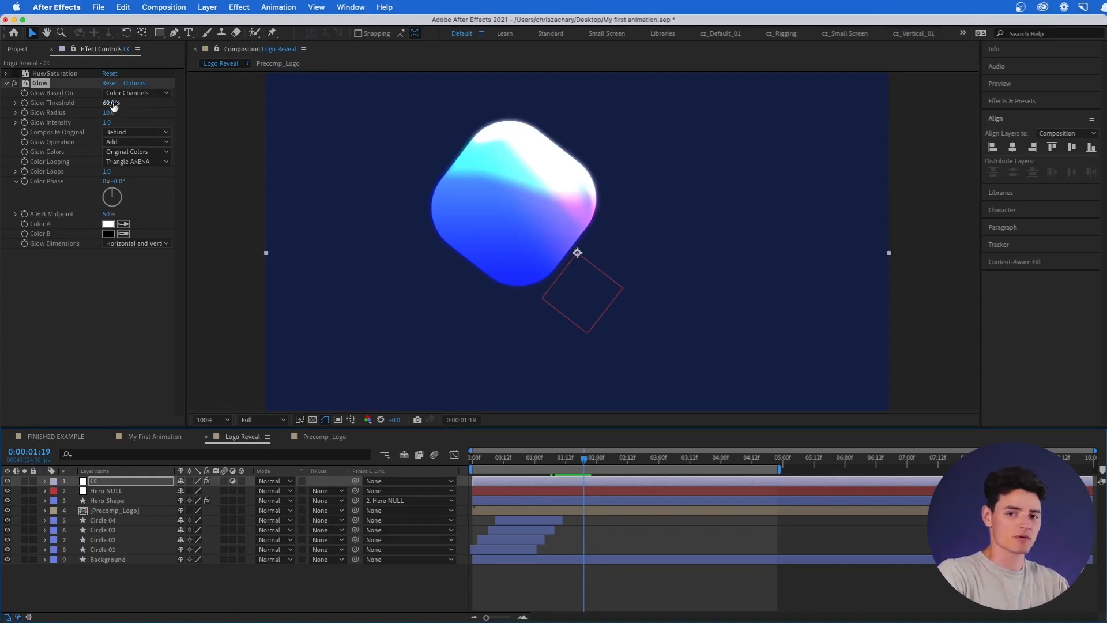
left_click_drag(113, 105, 151, 99)
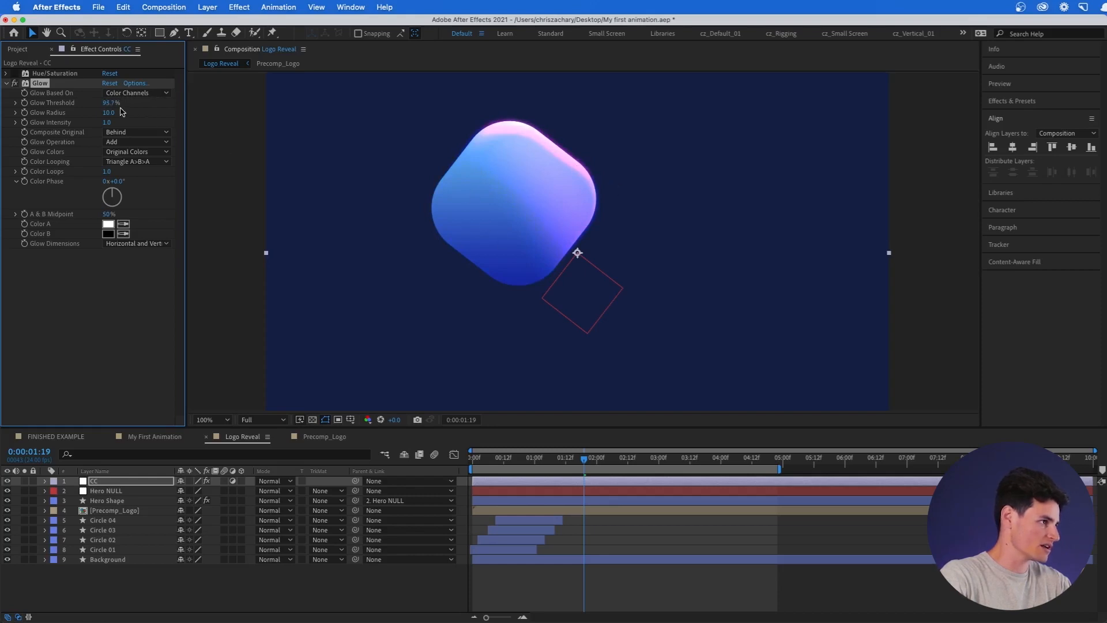
left_click_drag(137, 113, 203, 113)
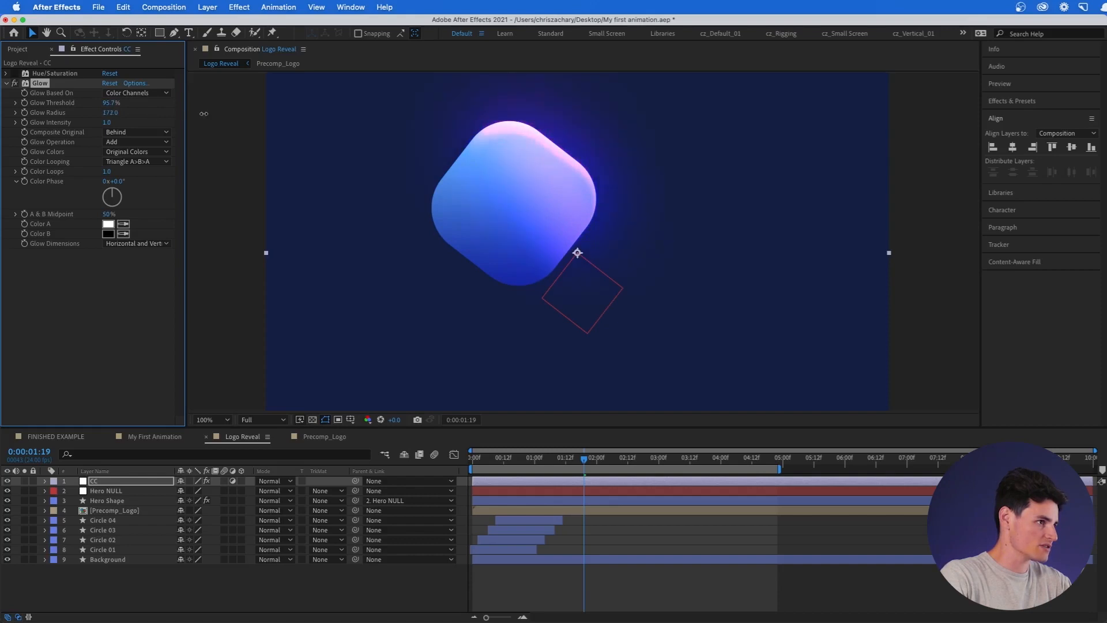
key("comma")
key("period")
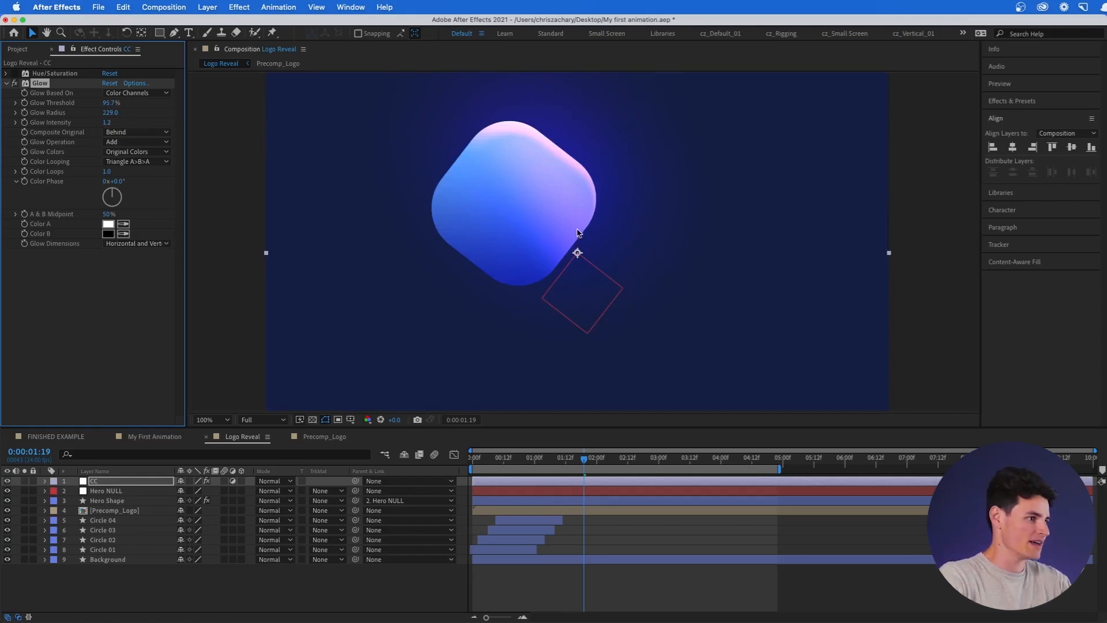
- Set the CC layer's glow threshold to 87.1%, radius to 333 and intensity to 1.5, judging it on the circle at 0:17
key("comma")
left_click_drag(551, 459, 517, 466)
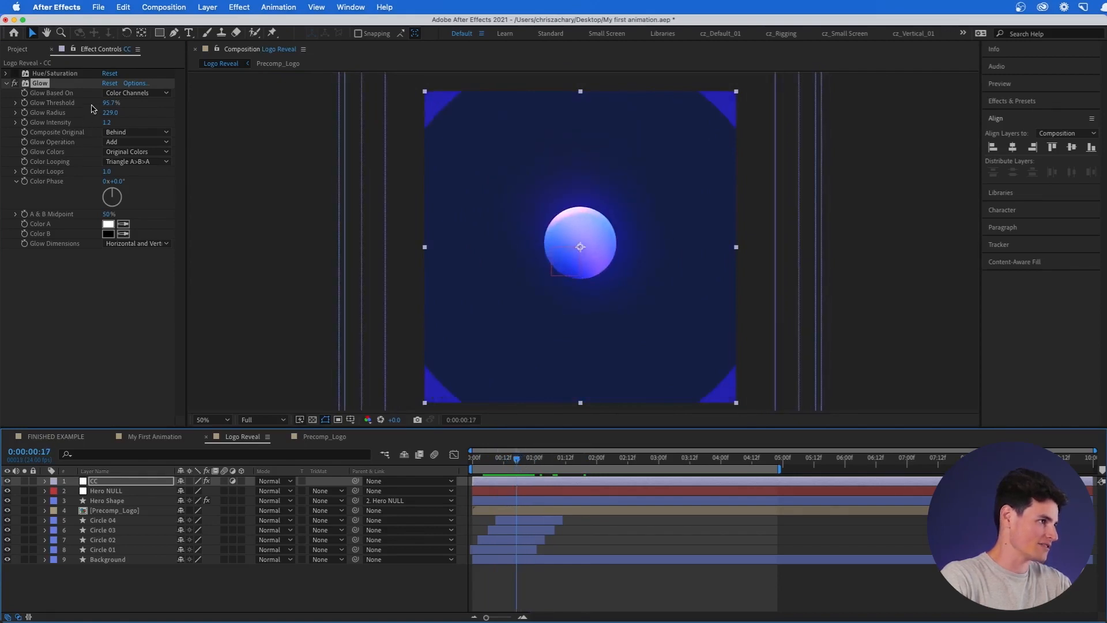
left_click(118, 104)
type("100")
key("Return")
left_click_drag(121, 103, 91, 106)
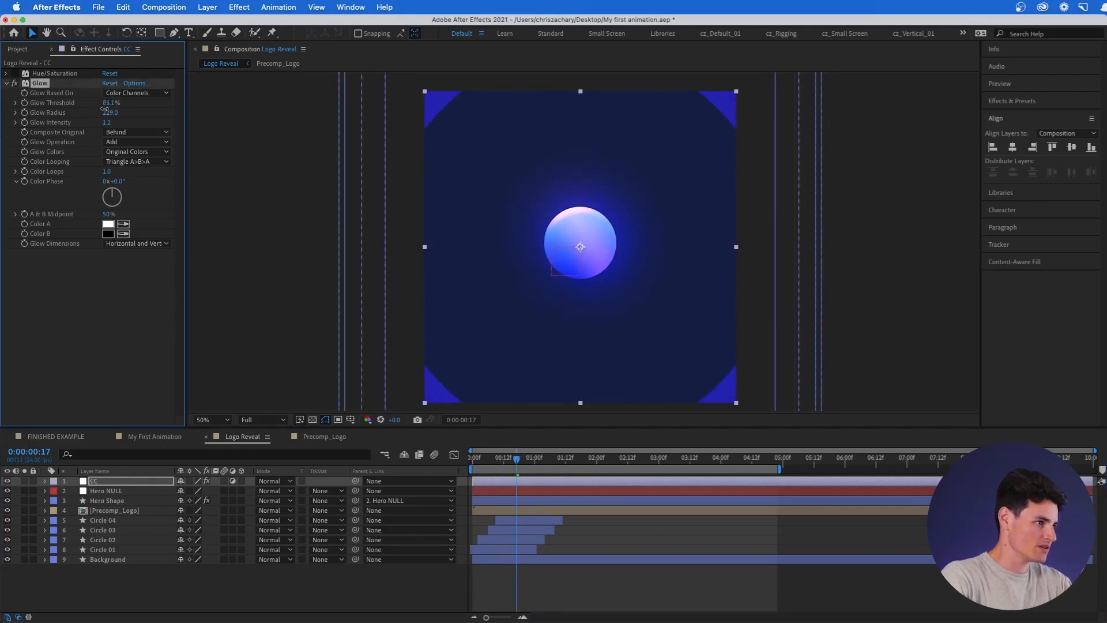
left_click_drag(108, 111, 258, 103)
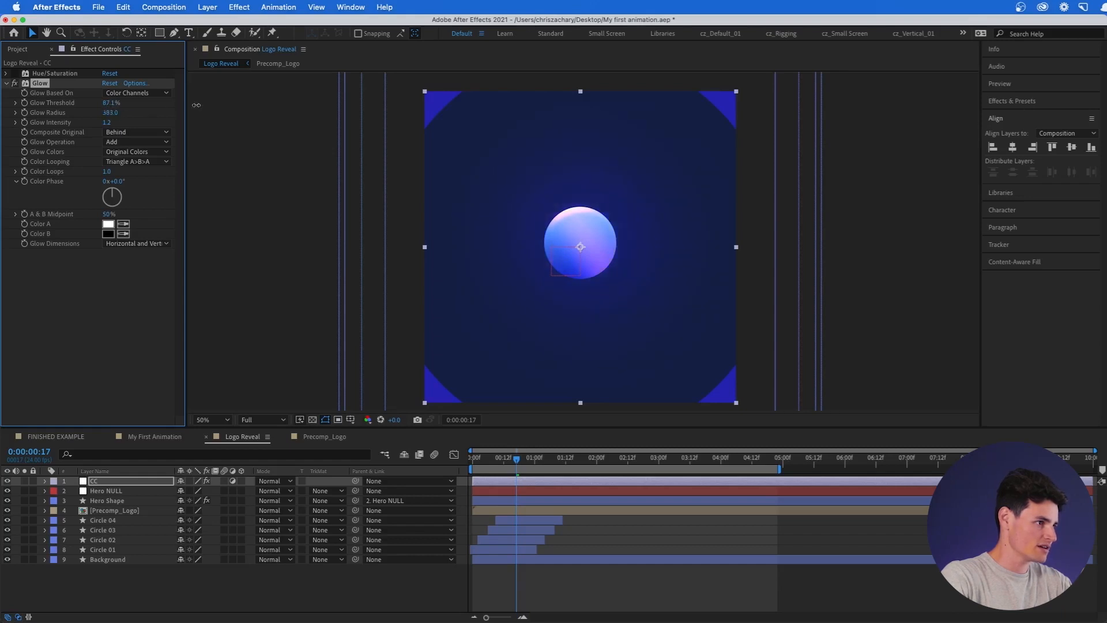
left_click_drag(173, 108, 170, 108)
left_click_drag(106, 122, 120, 124)
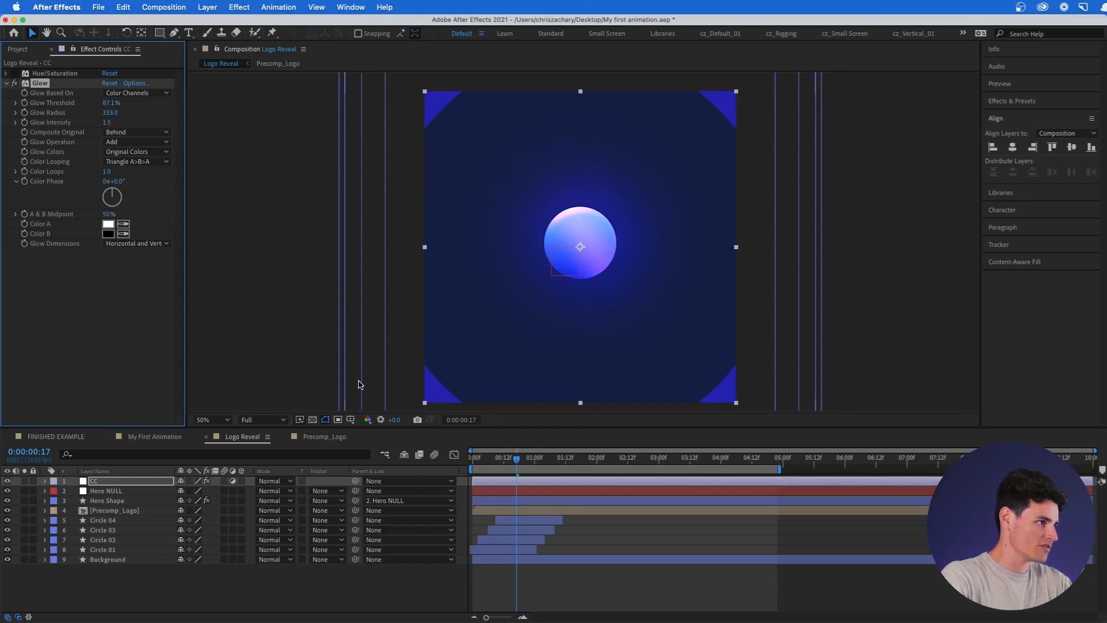
- Preview the animation, park the playhead on the logo at 4:13 and lower the glow intensity to 1.3
key("space")
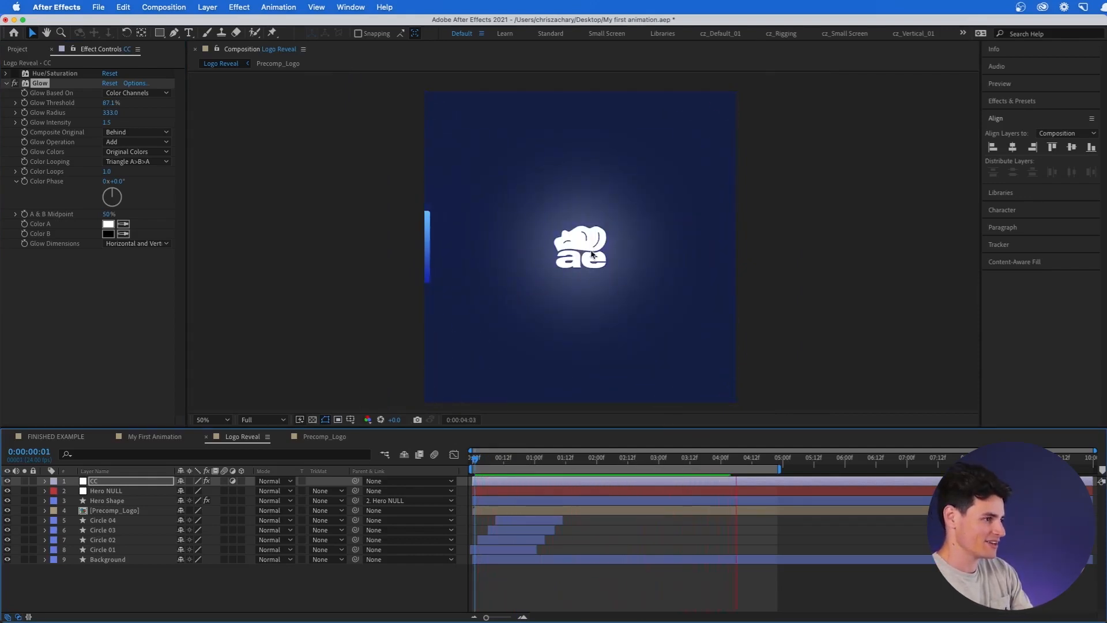
left_click(755, 458)
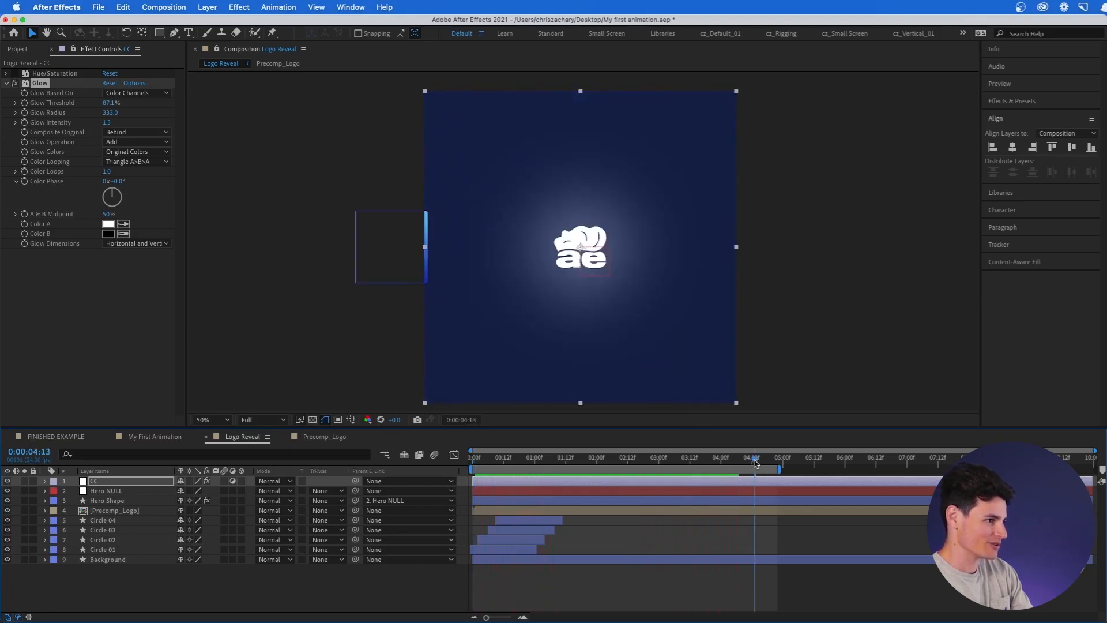
left_click(105, 120)
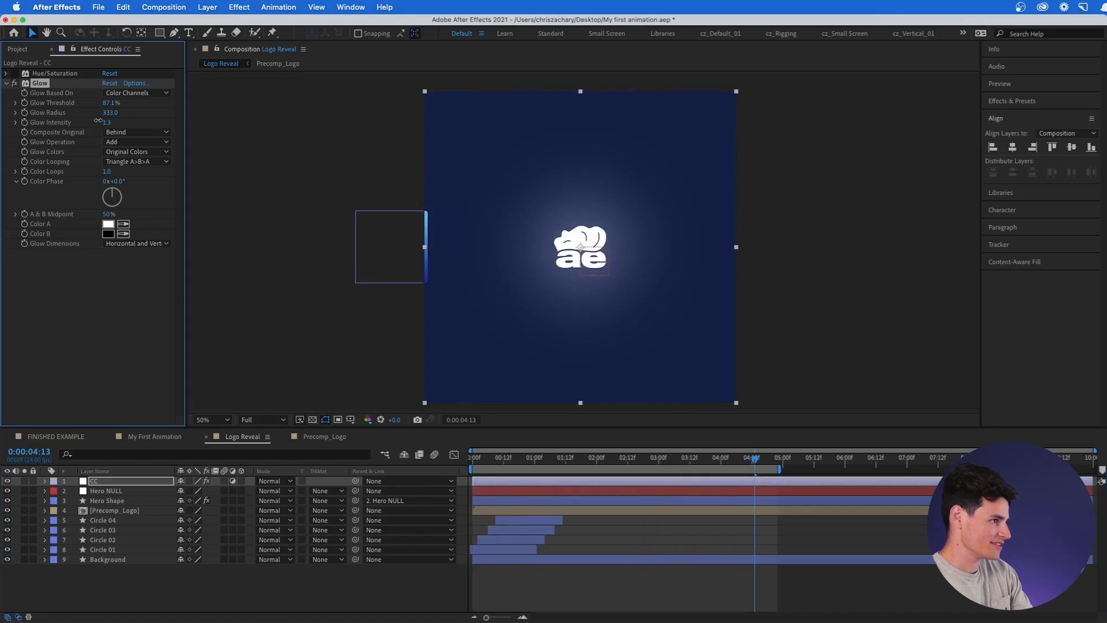
left_click(535, 280)
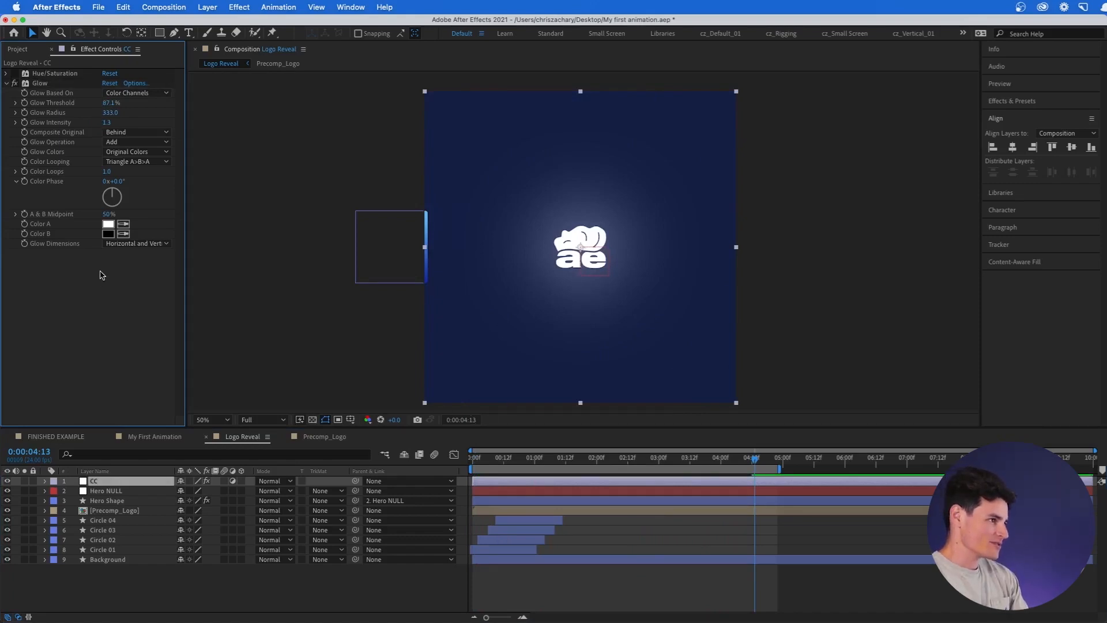
- Apply the Noise effect to the CC adjustment layer and set the amount of noise to 3%
left_click(203, 7)
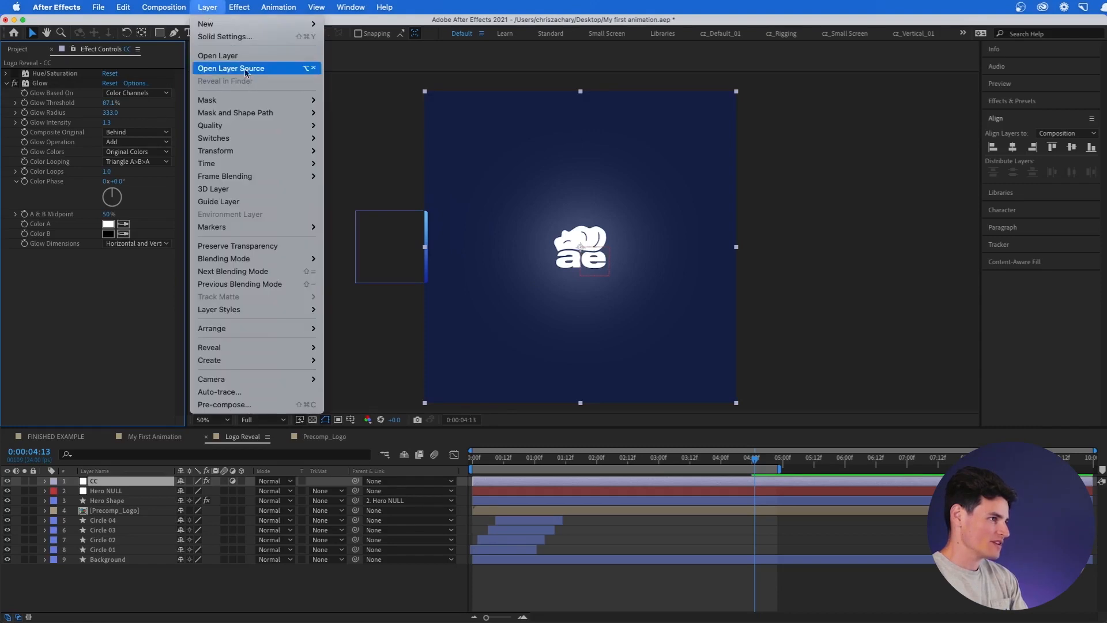
mouse_move(245, 5)
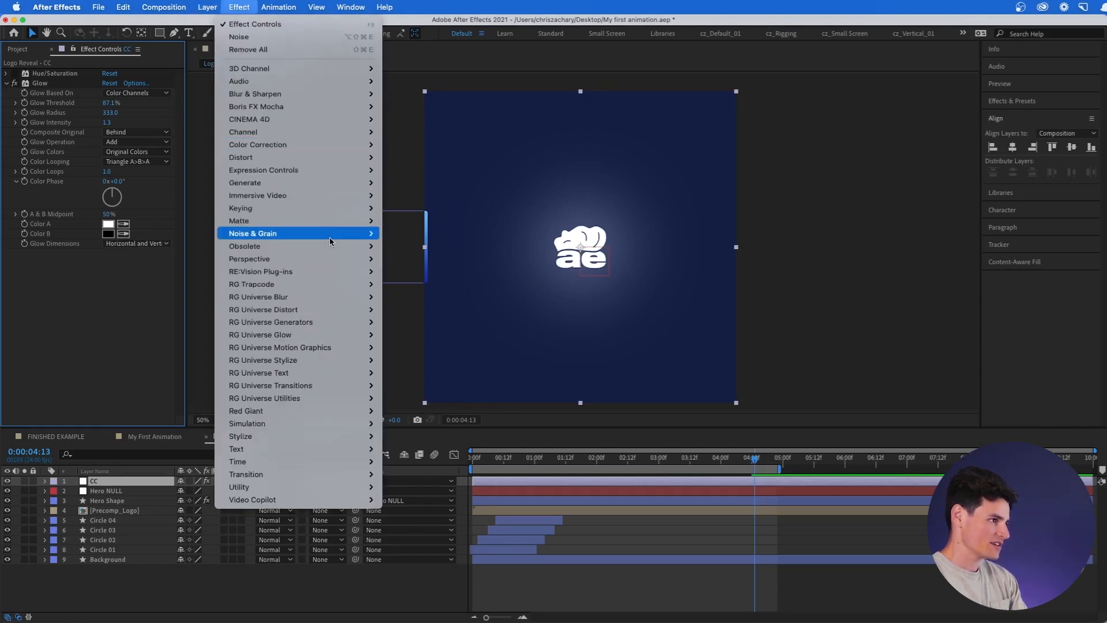
mouse_move(330, 234)
left_click(440, 310)
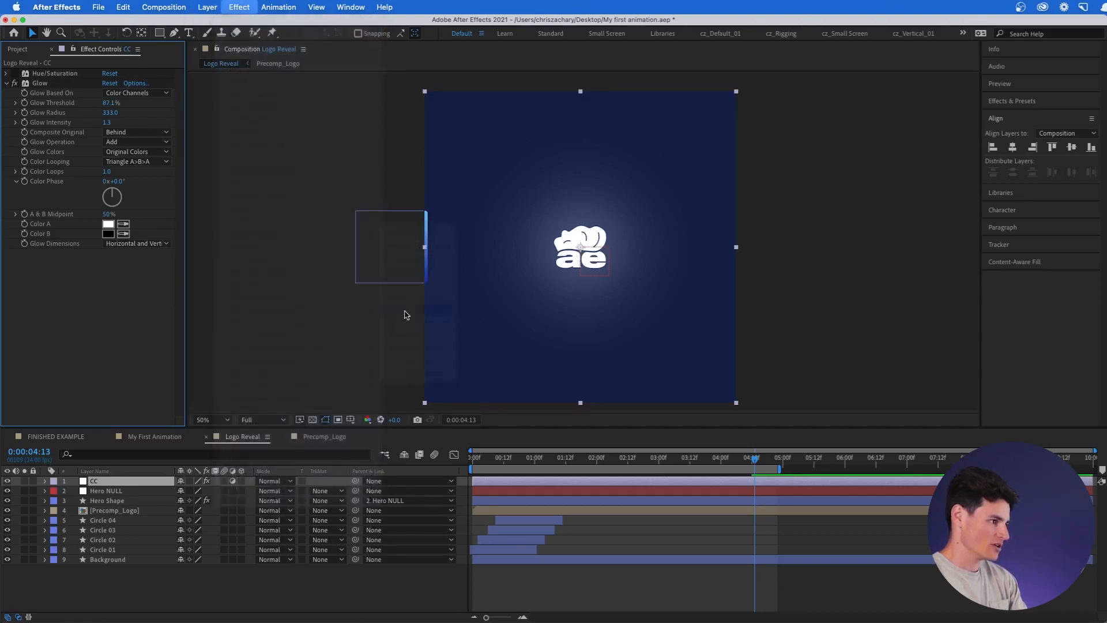
left_click(94, 483)
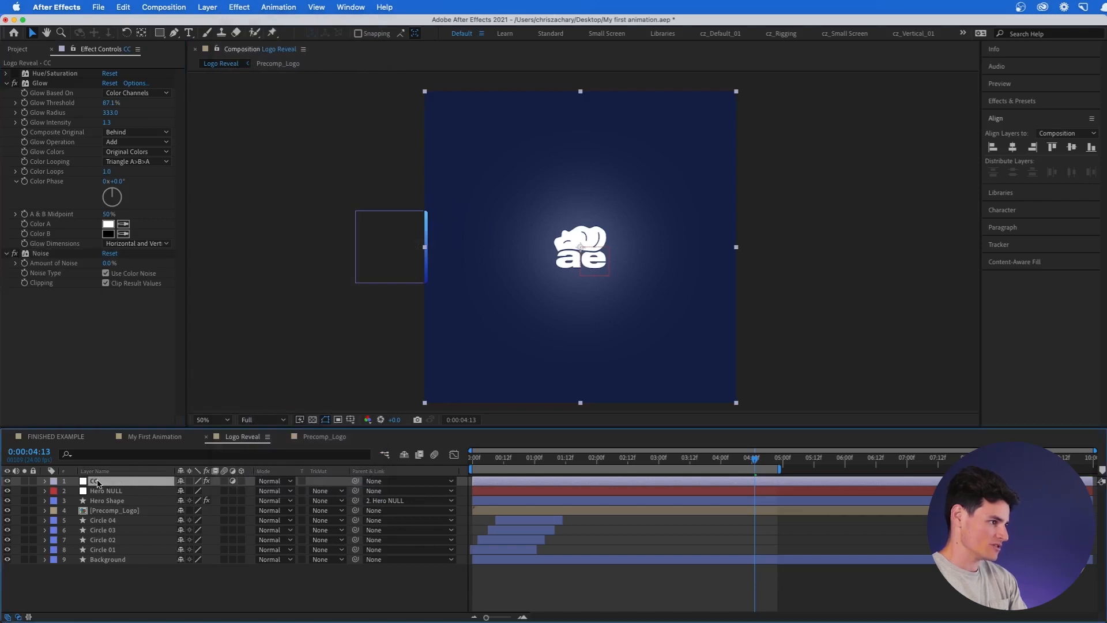
left_click(109, 264)
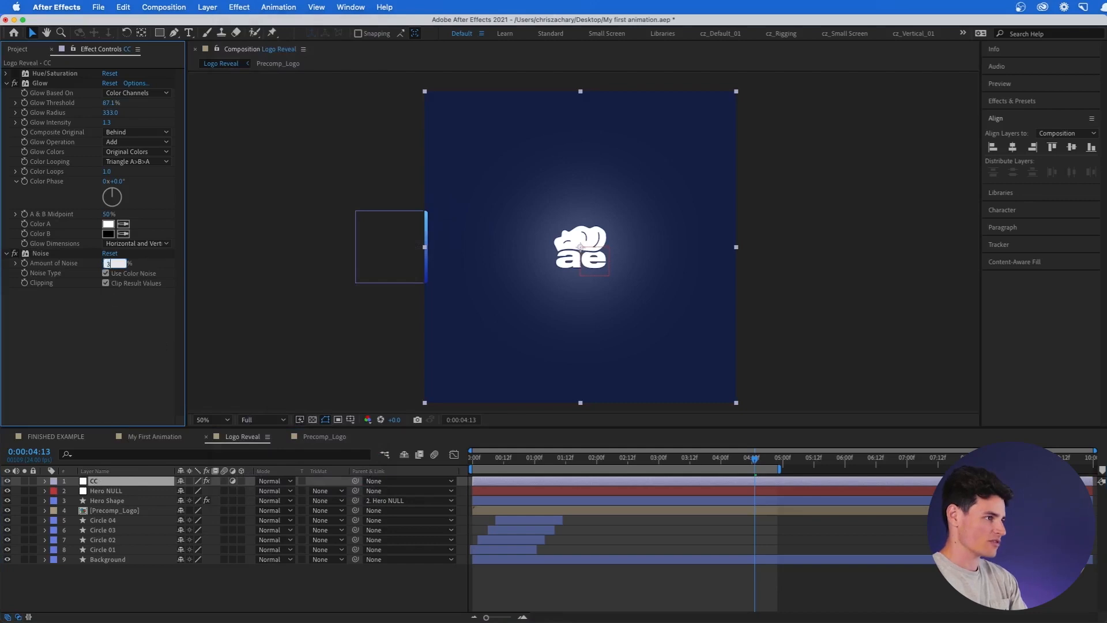
key("Return")
key("period")
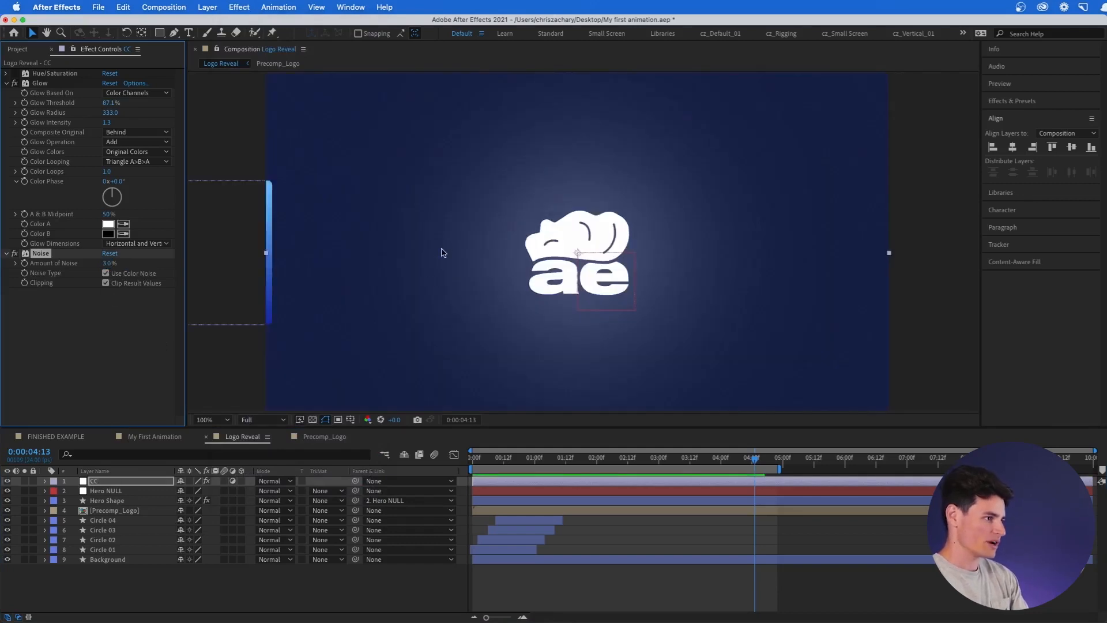
- Set the CC layer's glow threshold to 67.8% and intensity to 1.2, judging it on the square at 1:21
key("comma")
left_click_drag(697, 458, 589, 463)
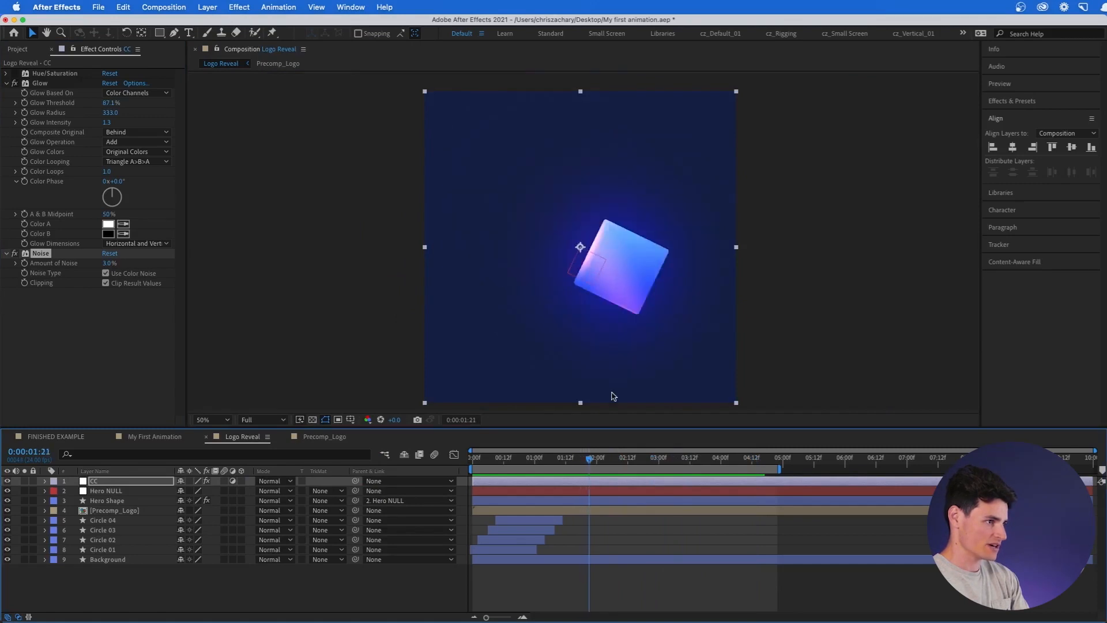
left_click(116, 483)
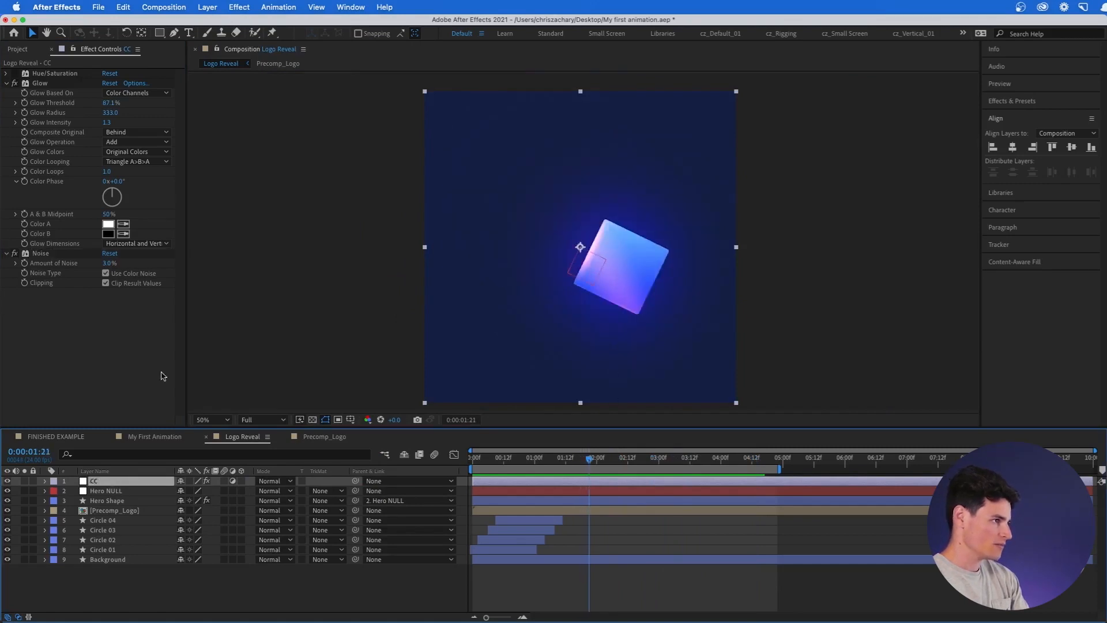
left_click_drag(111, 103, 109, 103)
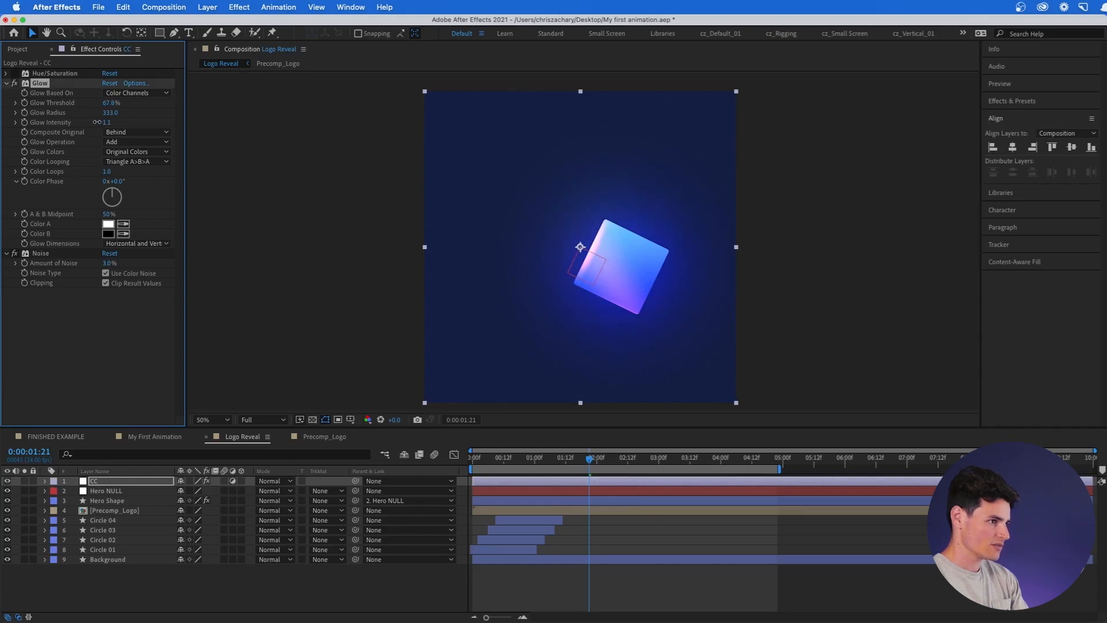
- Play back the Logo Reveal animation to review the glow and noise on the shapes and the logo
key("space")
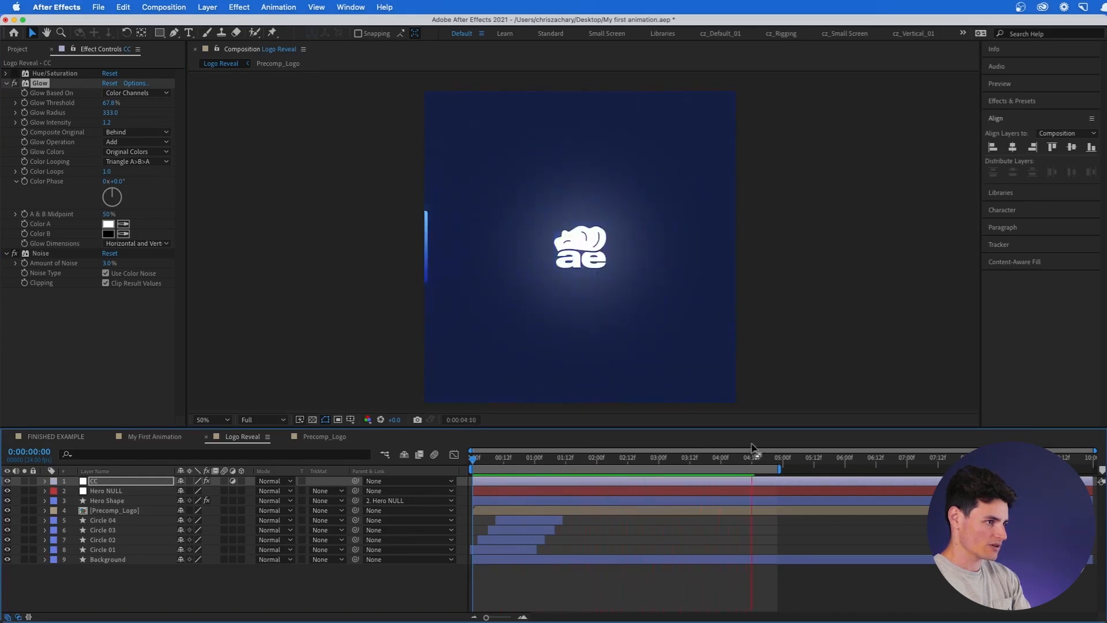
left_click(747, 460)
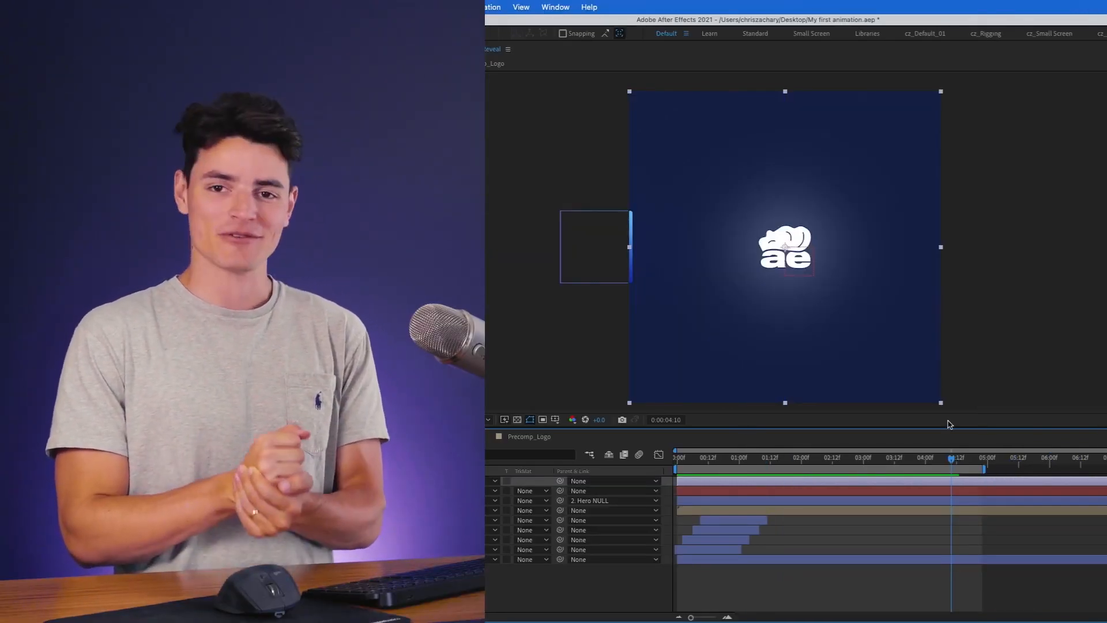
left_click(702, 461)
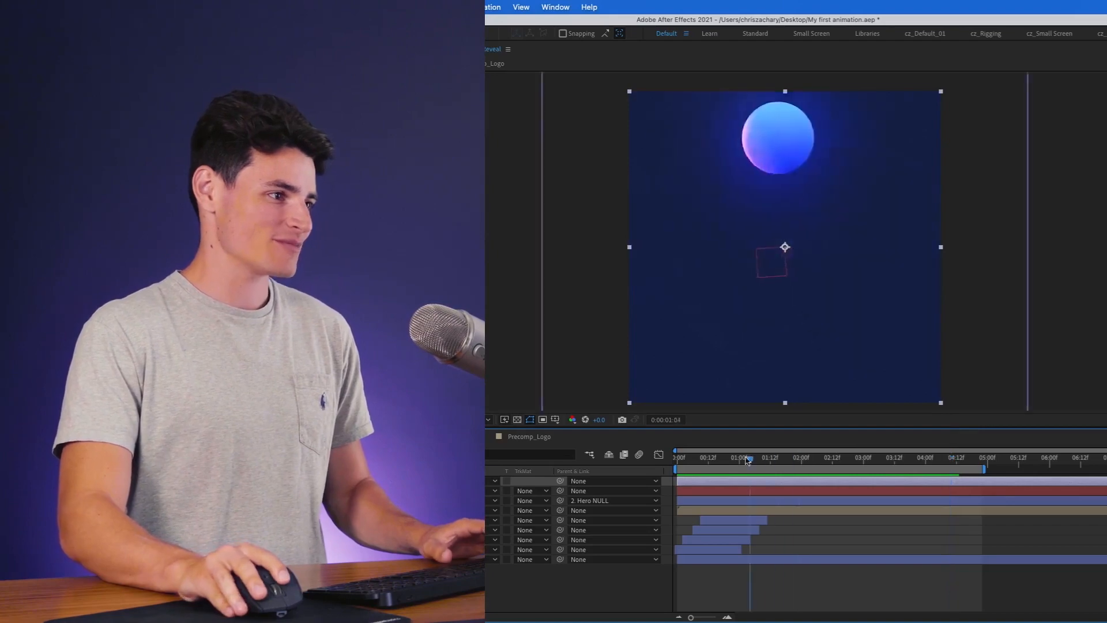
key("space")
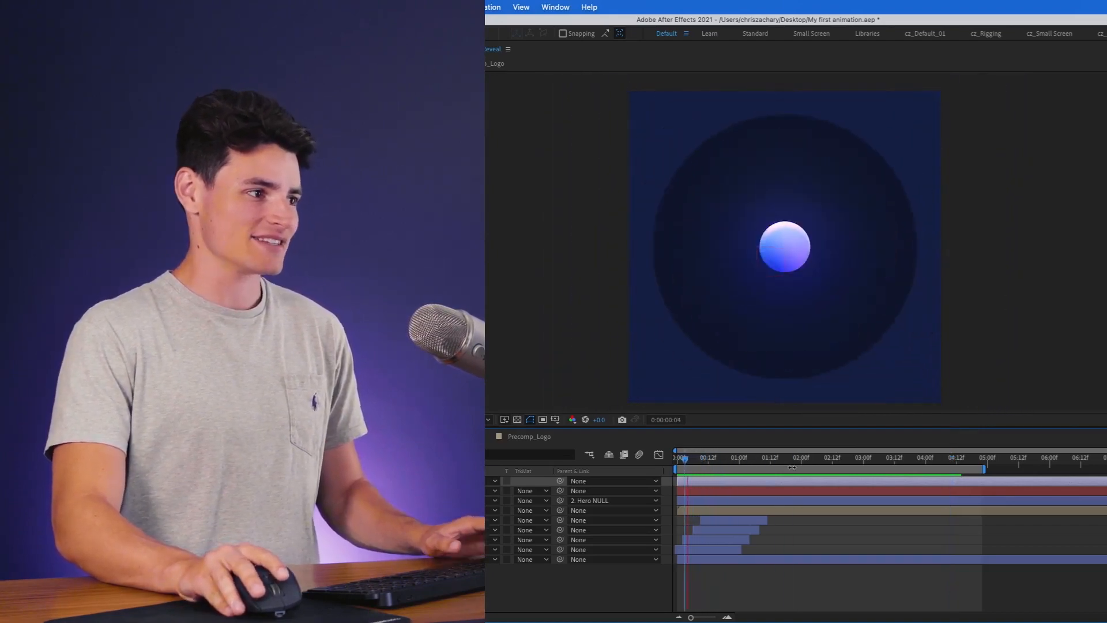